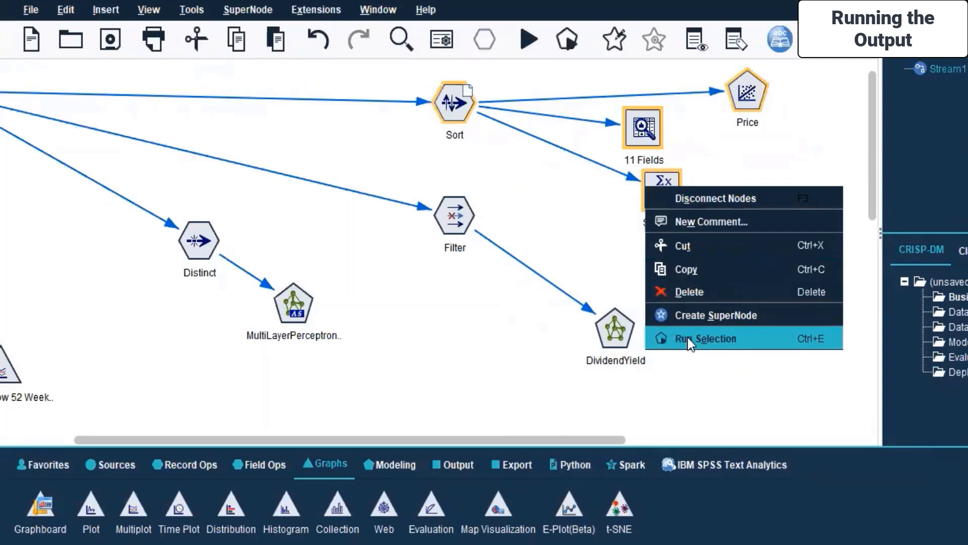
- Run the selected Sort branch with its Price, 11 Fields and Statistics nodes
click(688, 337)
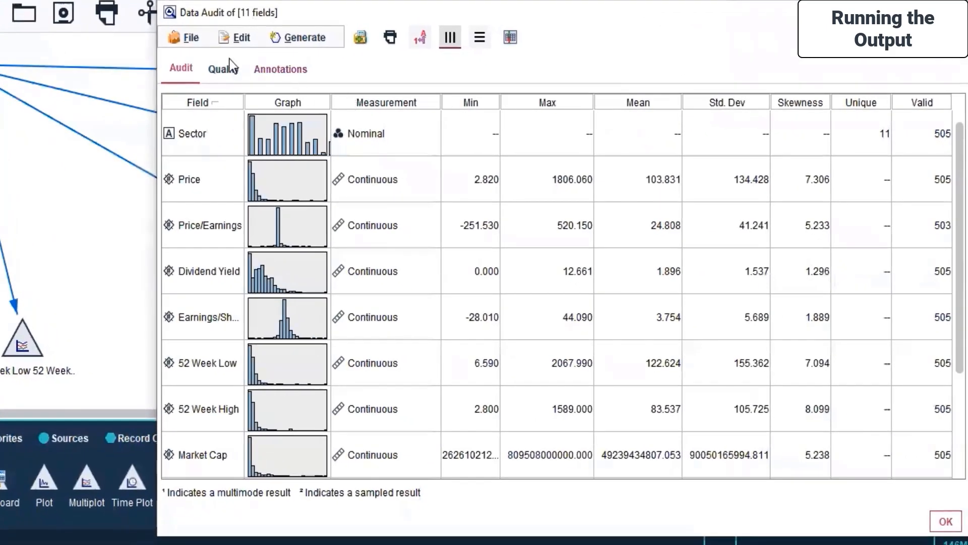
- Examine the Data Audit's quality results for completeness, valid records and null values, especially for Price/Earnings and Price/Book
click(235, 68)
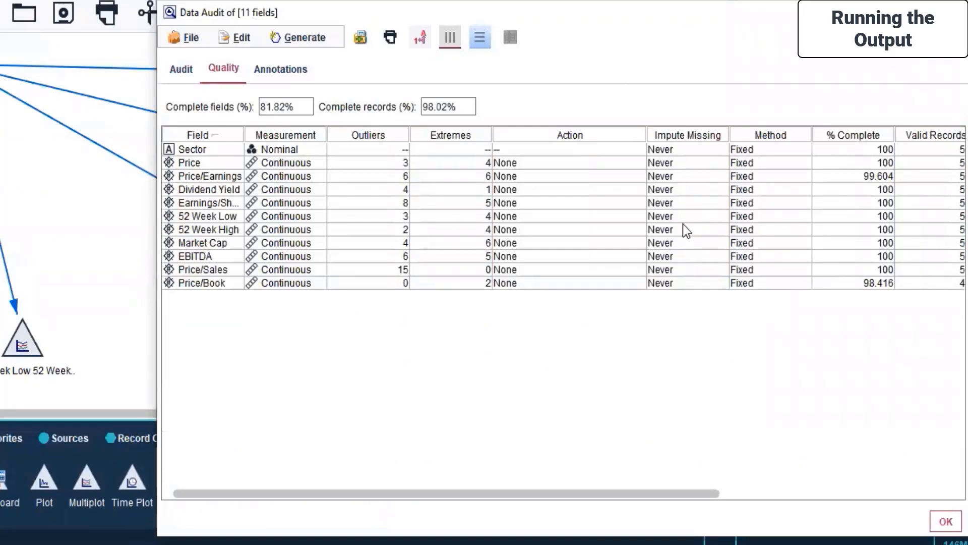
click(883, 285)
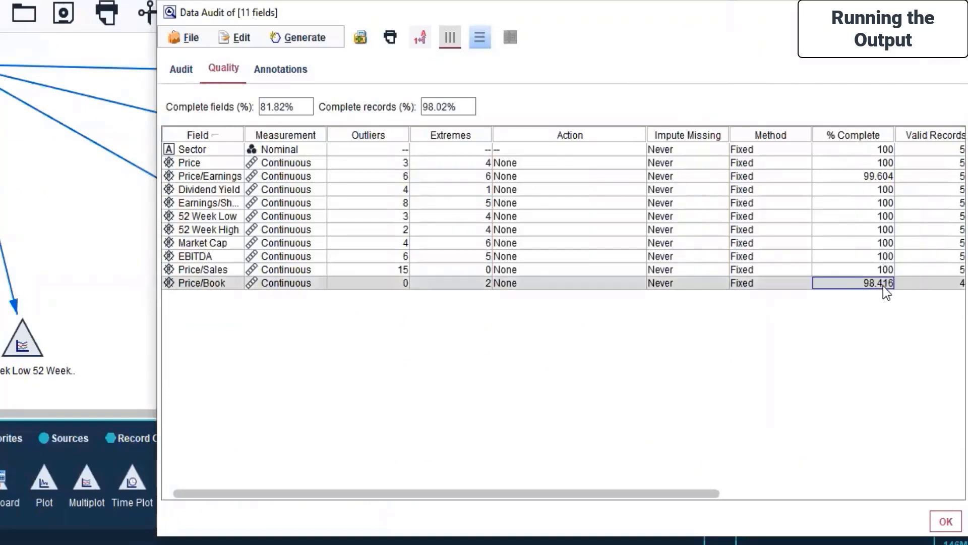
click(867, 179)
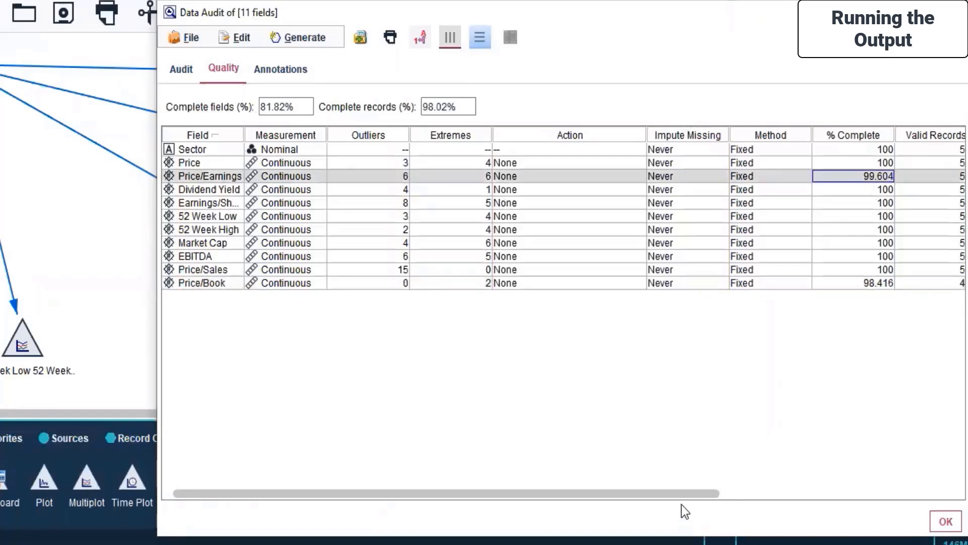
click(895, 492)
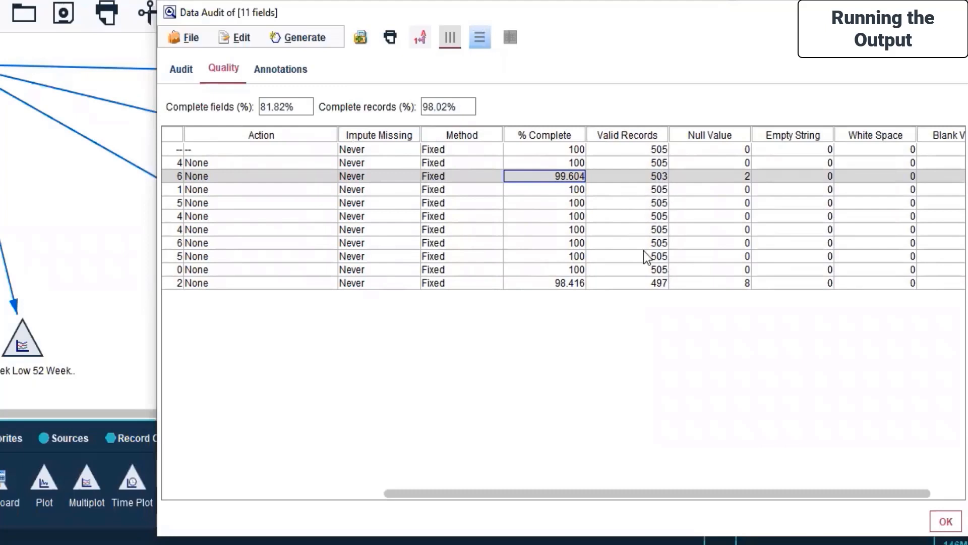
click(668, 286)
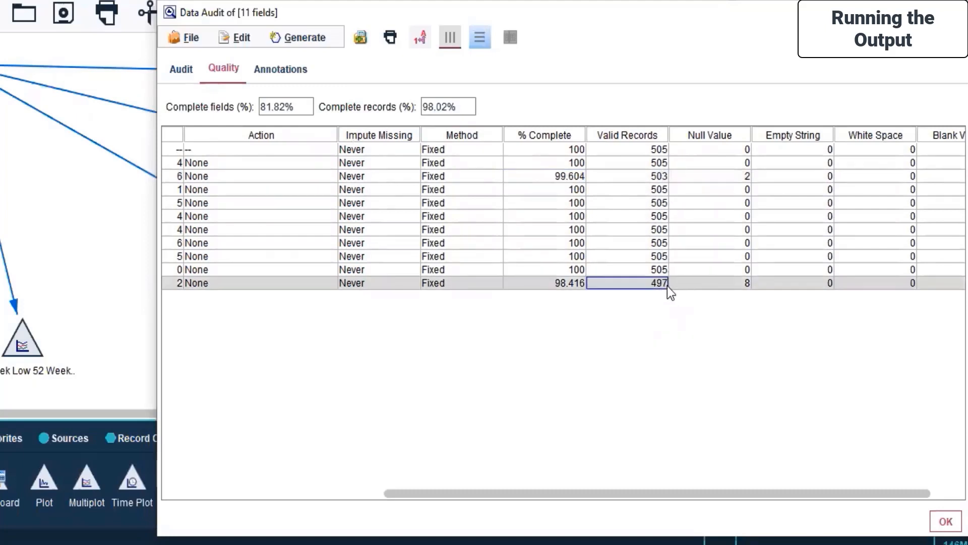
click(661, 177)
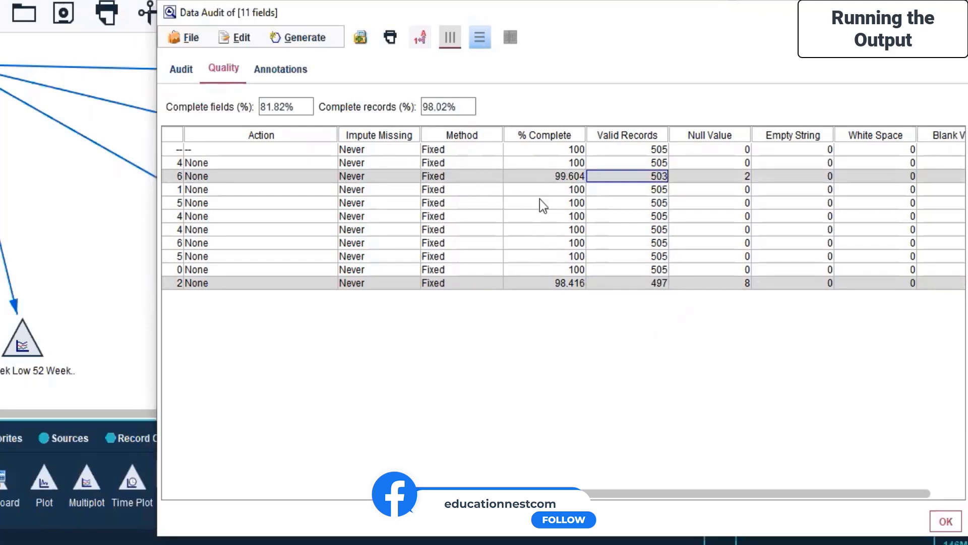
drag(704, 492, 833, 492)
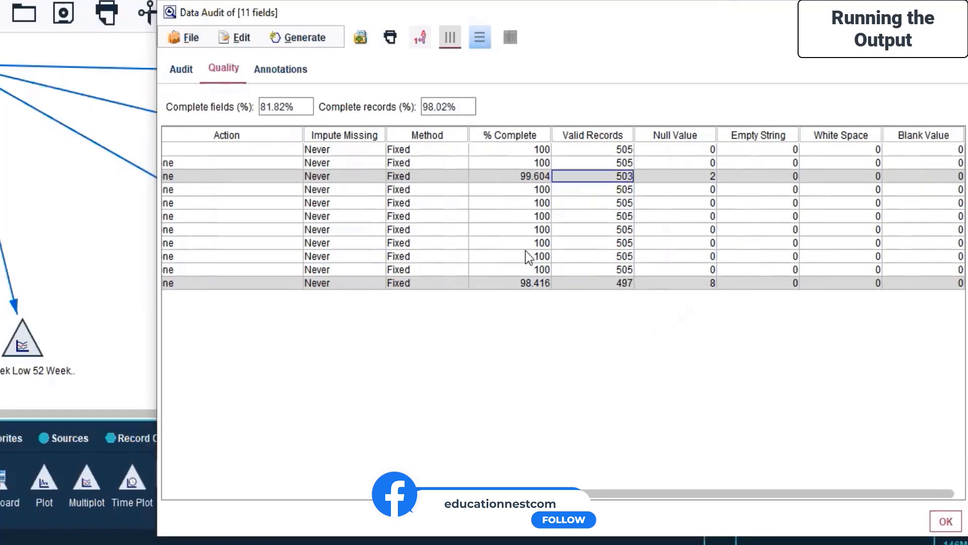
drag(737, 493, 438, 489)
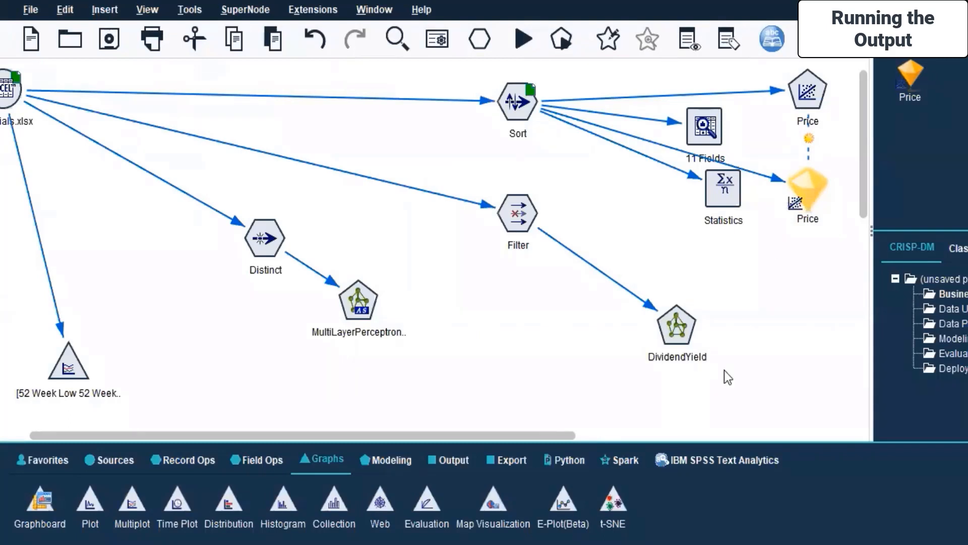
- Bring up the Statistics output at full size and examine the Pearson correlations among the price fields
mouse_move(655, 490)
click(617, 520)
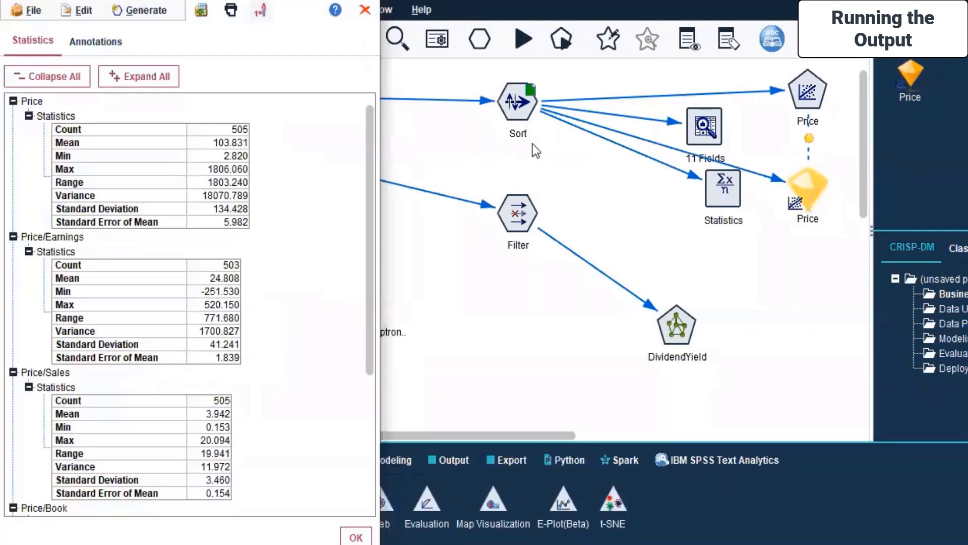
scroll(557, 256, down, 3)
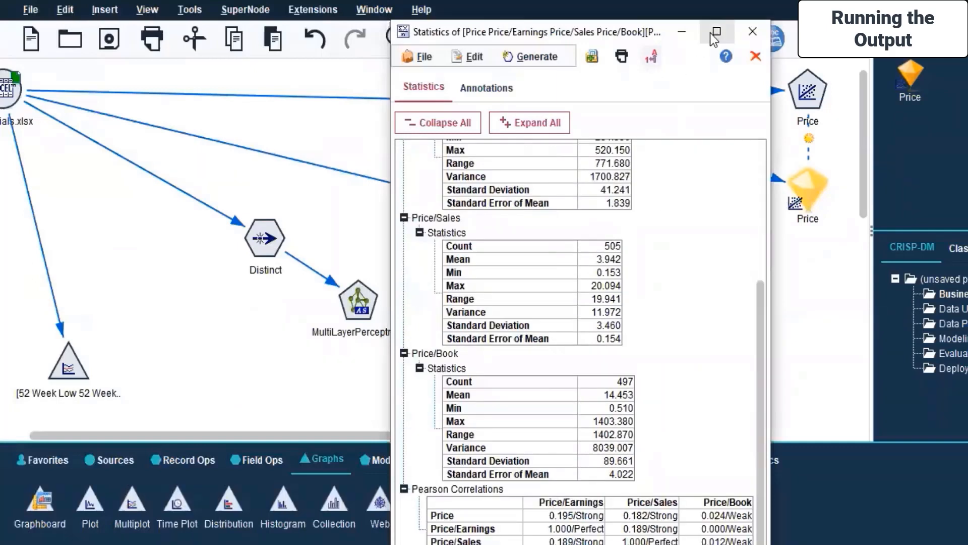
click(716, 33)
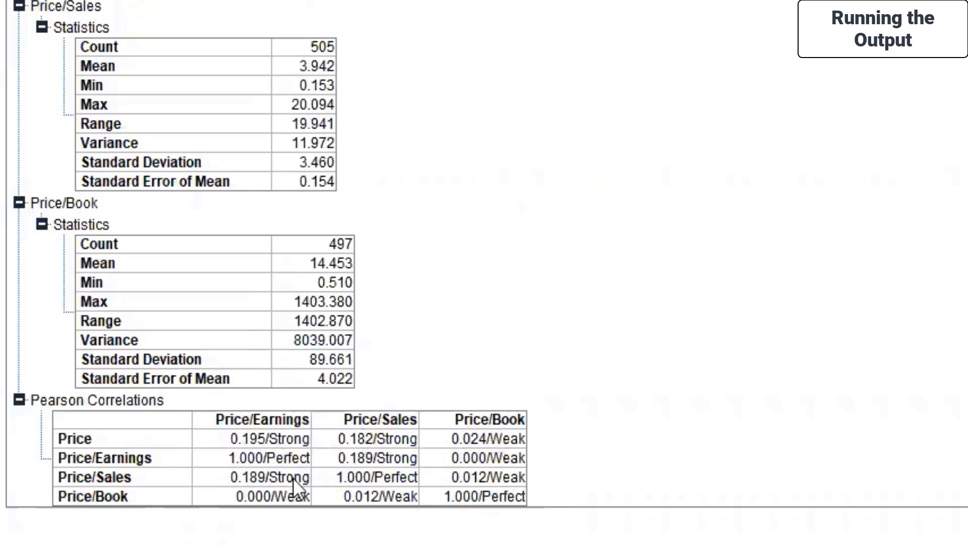
click(277, 437)
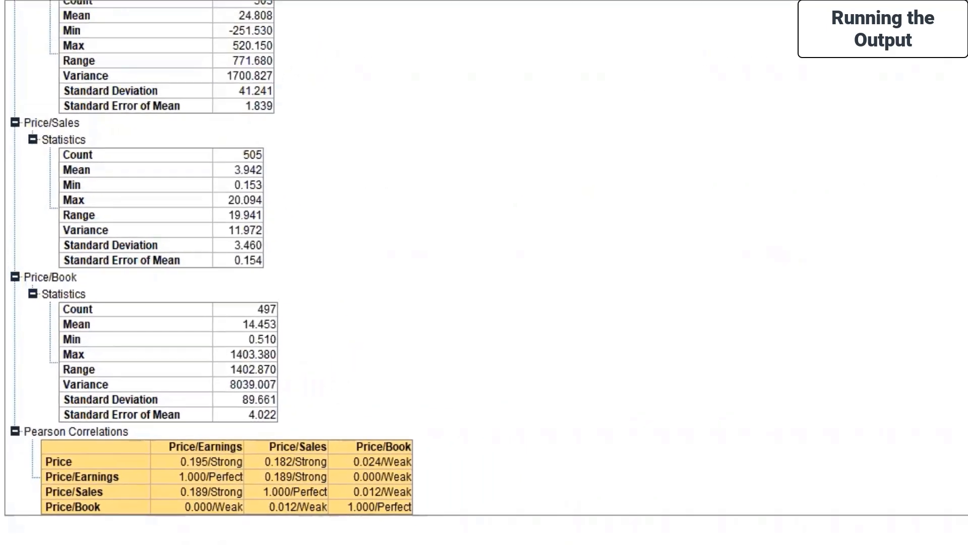
- Save the Statistics output as an Output File (*.cou) in the Day 10 folder under the suggested name
click(32, 11)
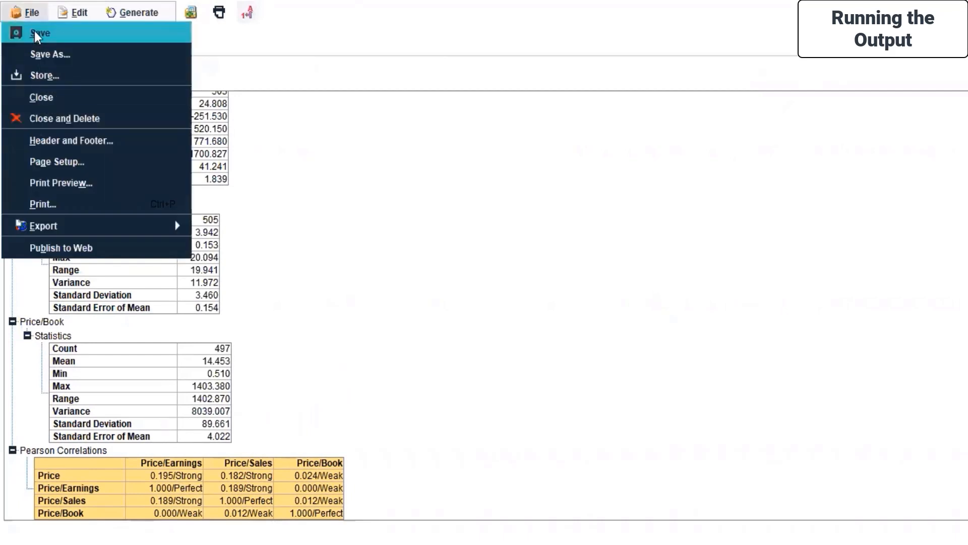
click(32, 32)
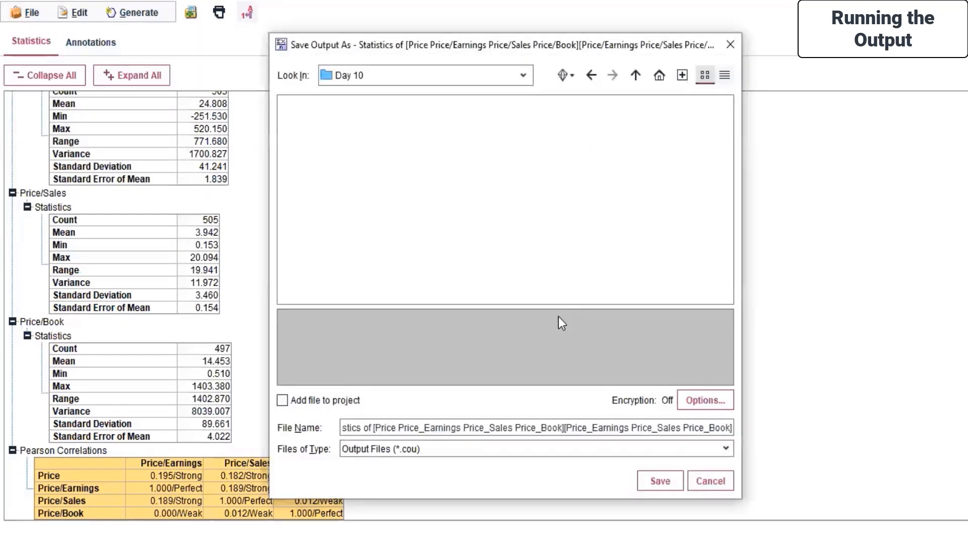
click(658, 480)
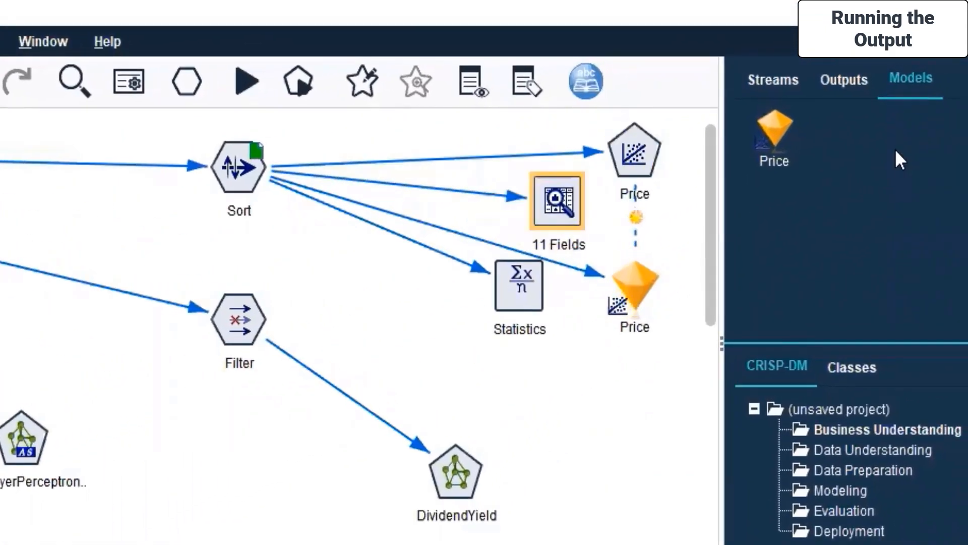
- Reopen the Data Audit output and save it as "Data Audit of [11 fields]" in the Day 10 folder
click(852, 96)
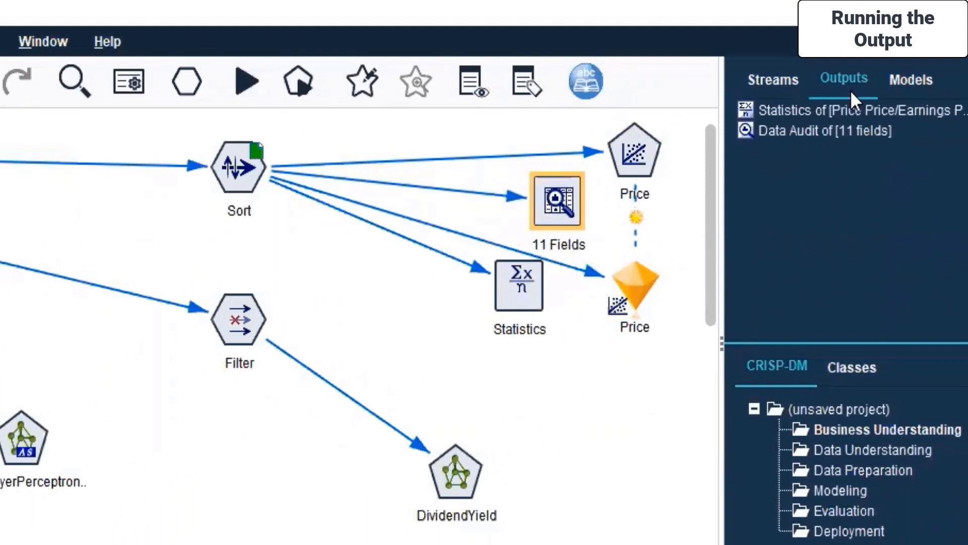
double_click(829, 130)
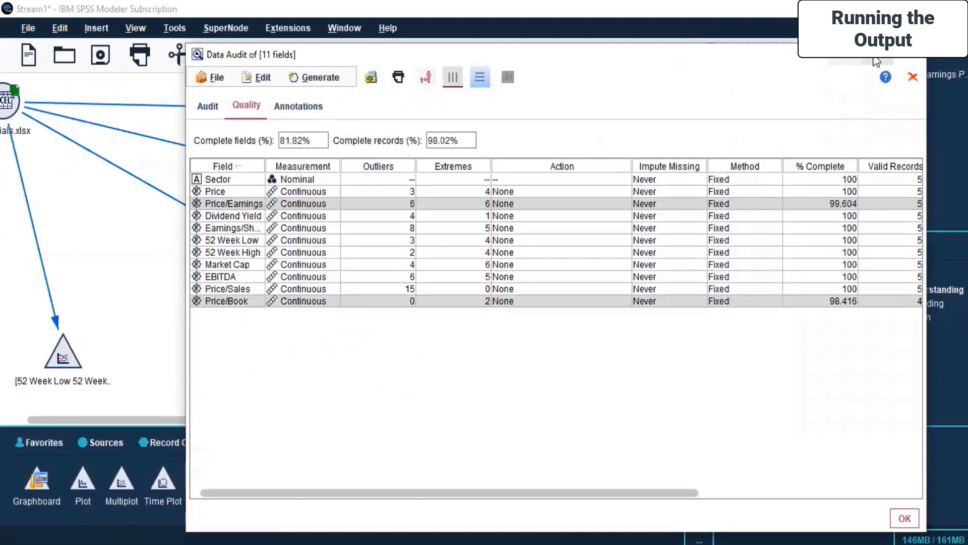
click(875, 55)
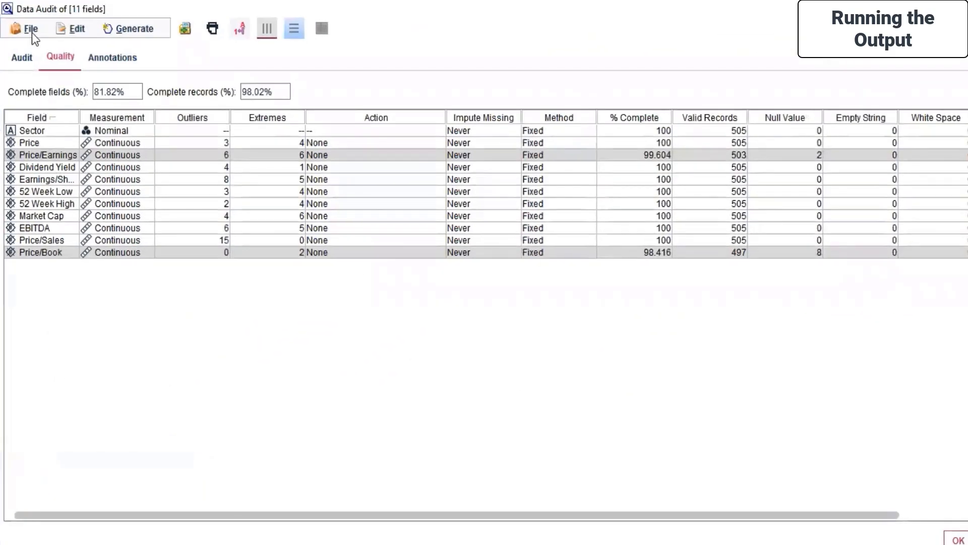
click(32, 32)
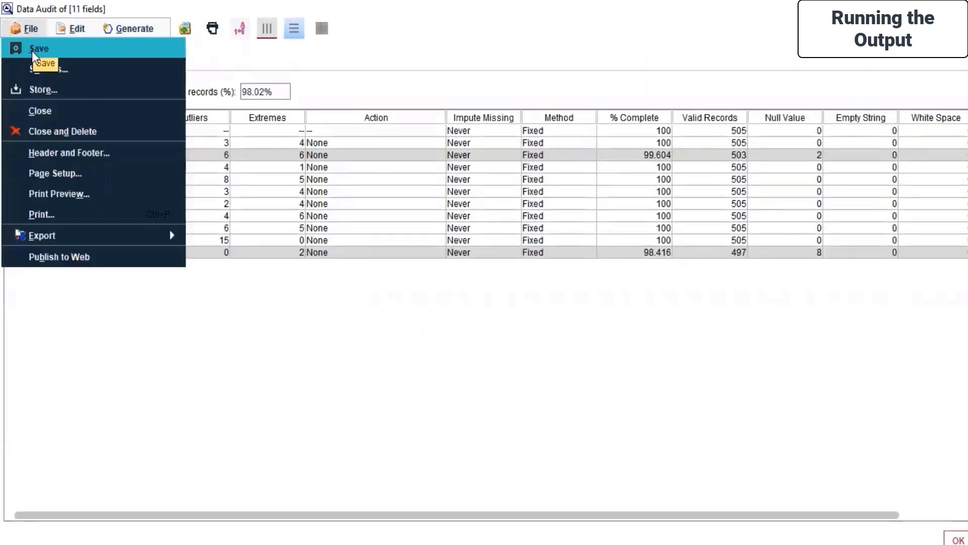
click(31, 50)
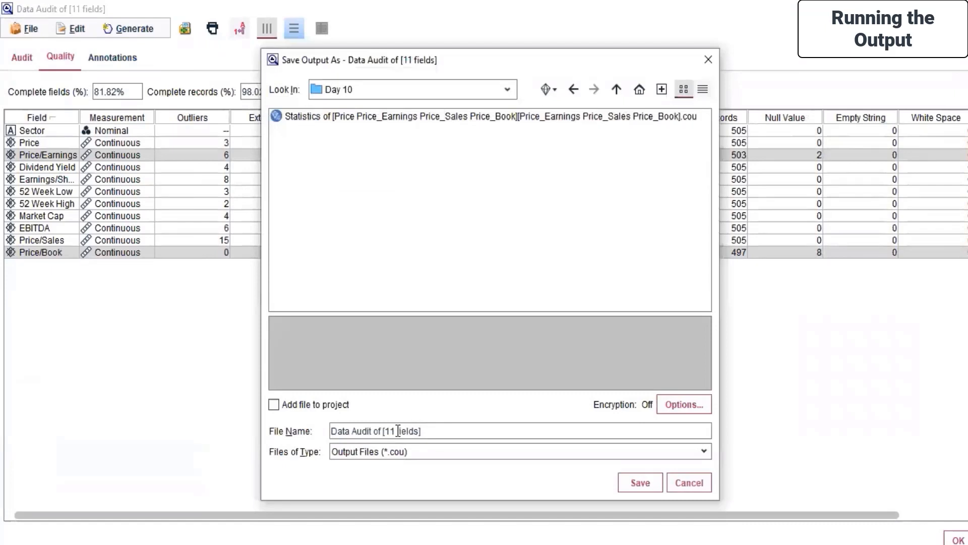
click(641, 482)
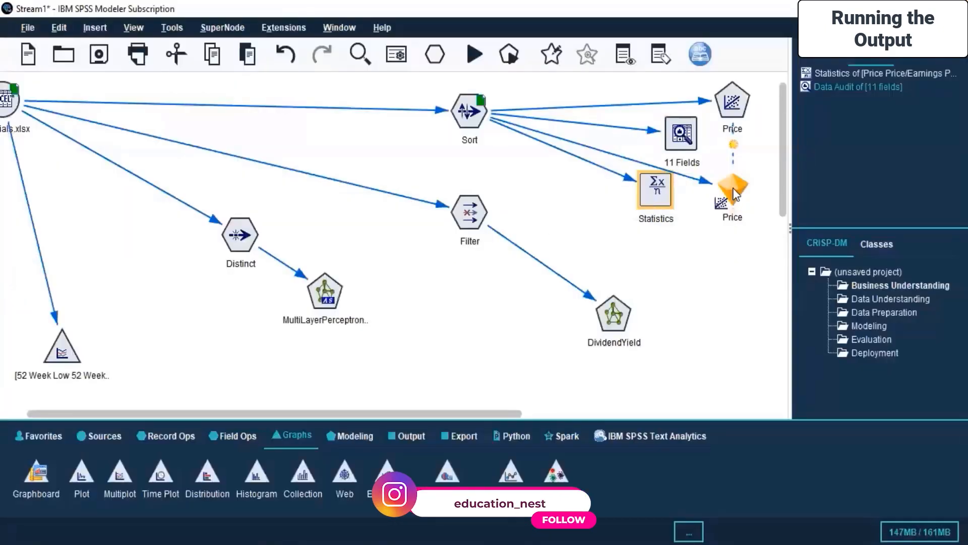
- Open the Price model nugget and examine each field's predictor importance and the regression equation in its summary
double_click(735, 194)
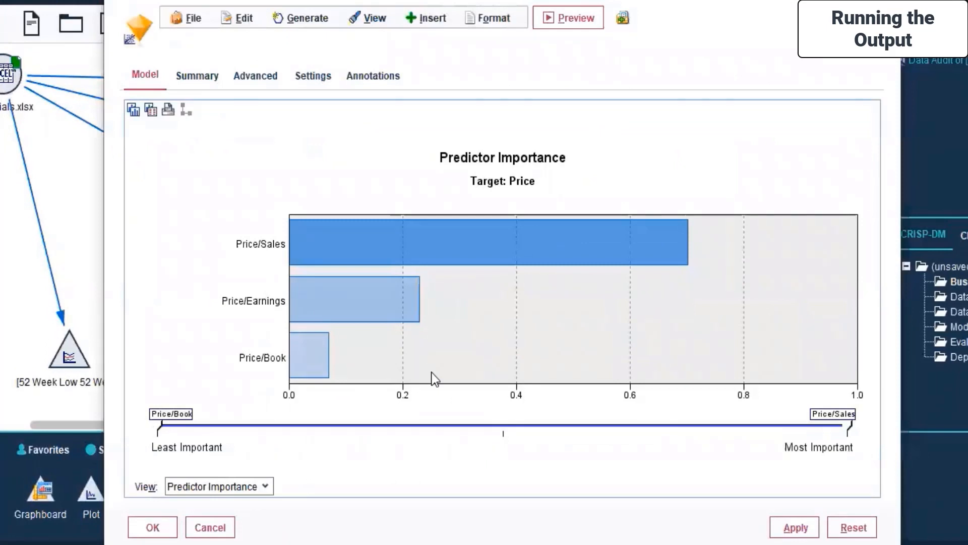
mouse_move(430, 268)
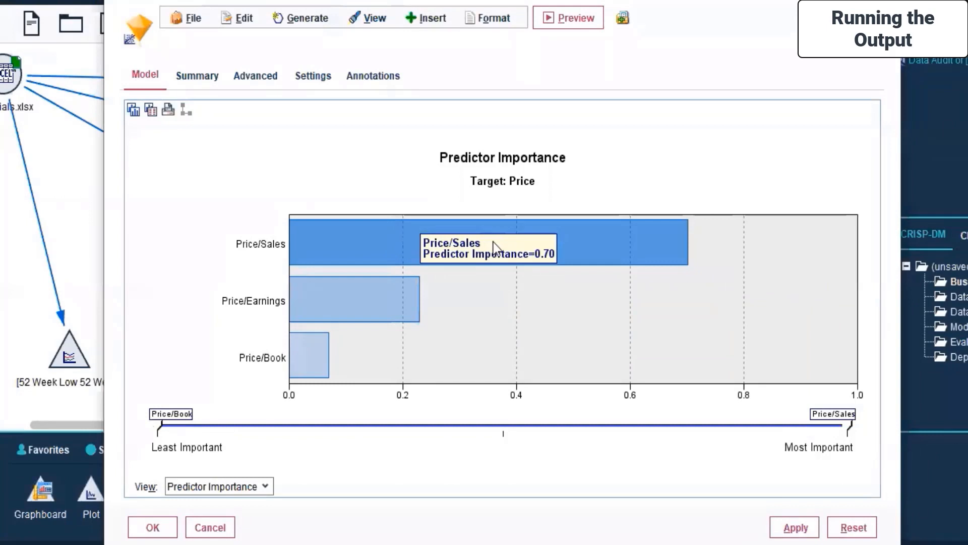
mouse_move(375, 306)
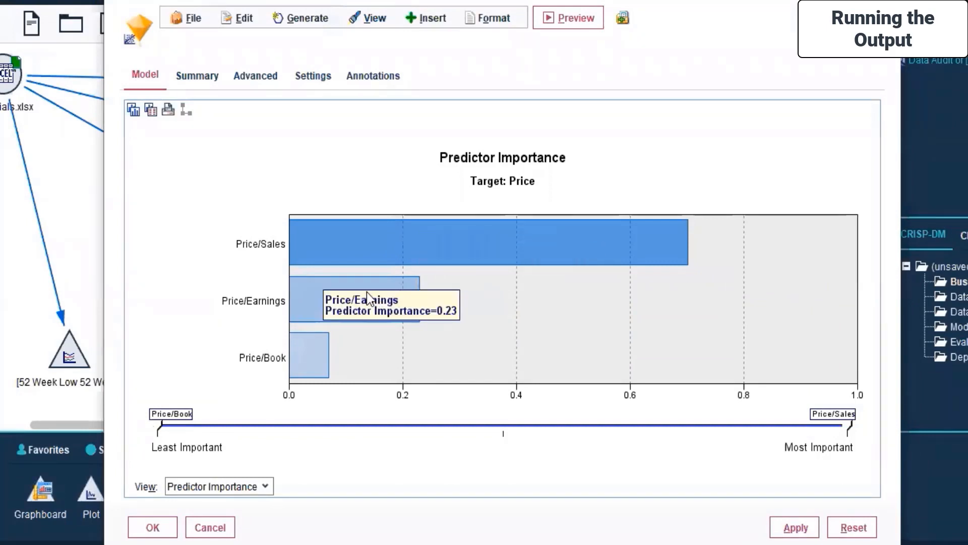
mouse_move(312, 349)
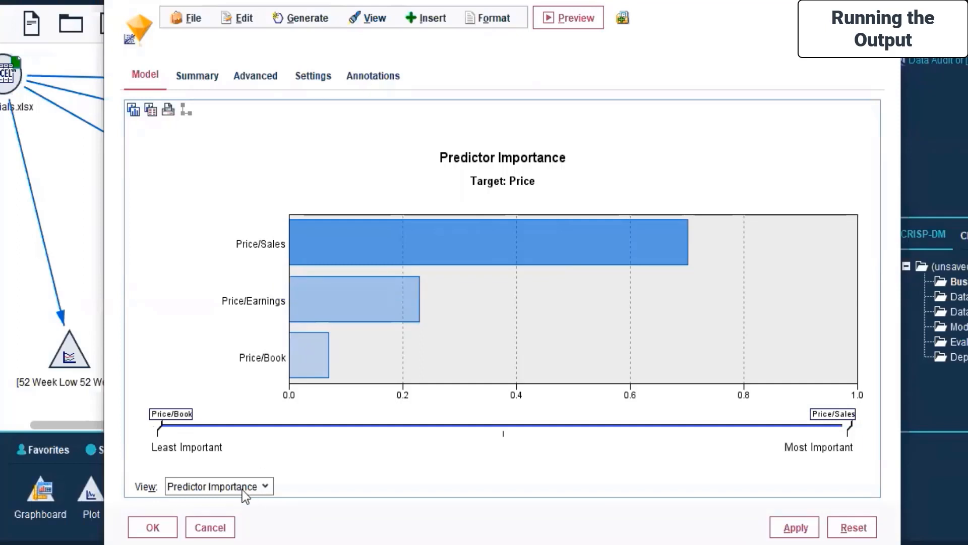
click(197, 76)
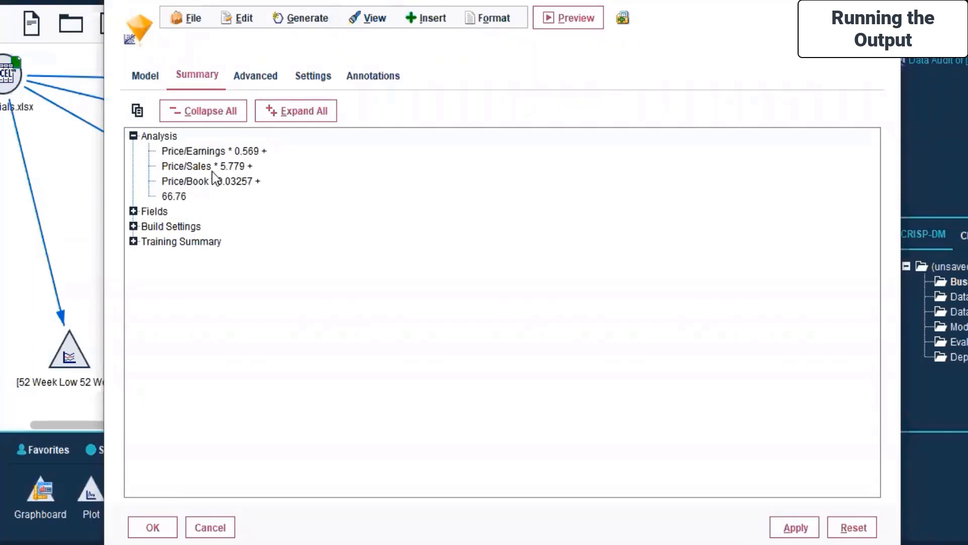
- Review the Price model's advanced regression output, including the model summary, ANOVA and coefficients tables, and check its settings and annotations
click(239, 77)
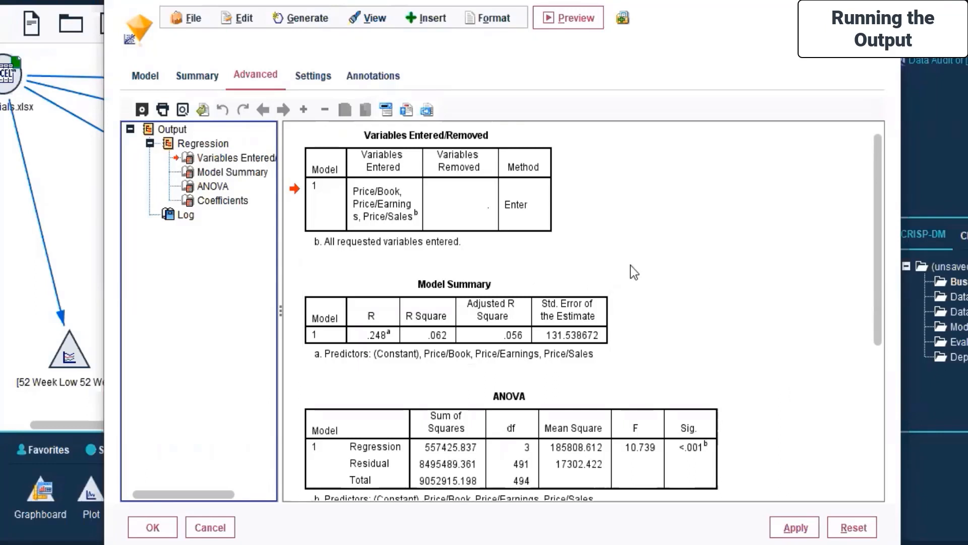
scroll(630, 267, down, 5)
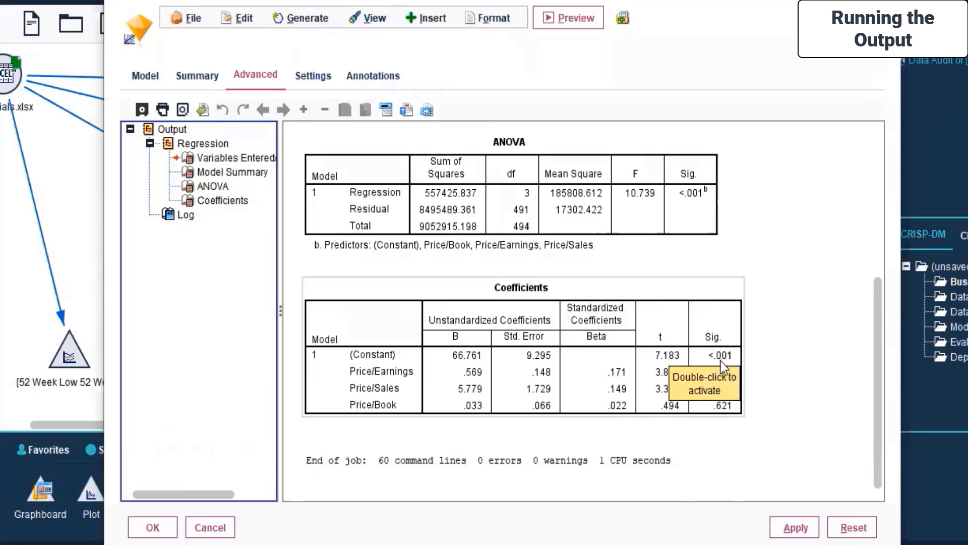
click(442, 385)
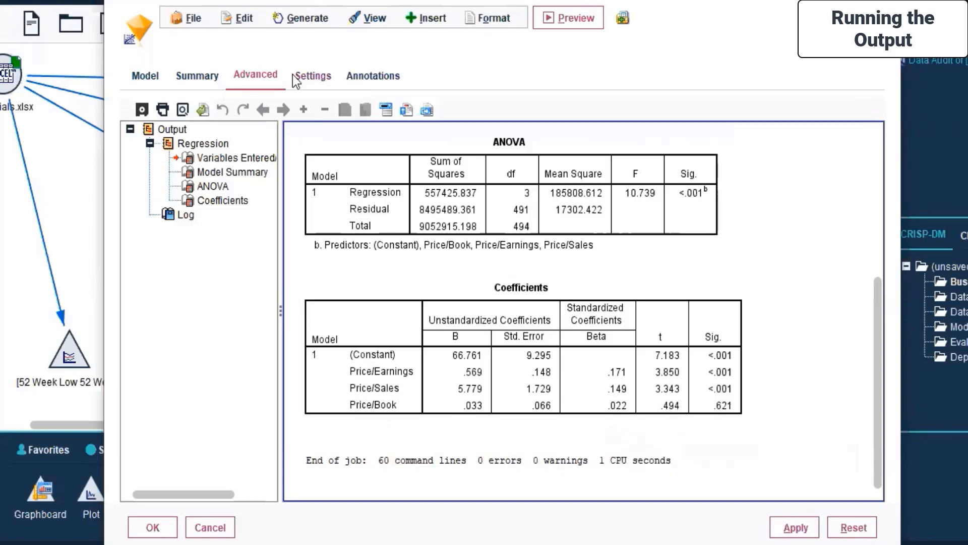
click(308, 76)
click(359, 81)
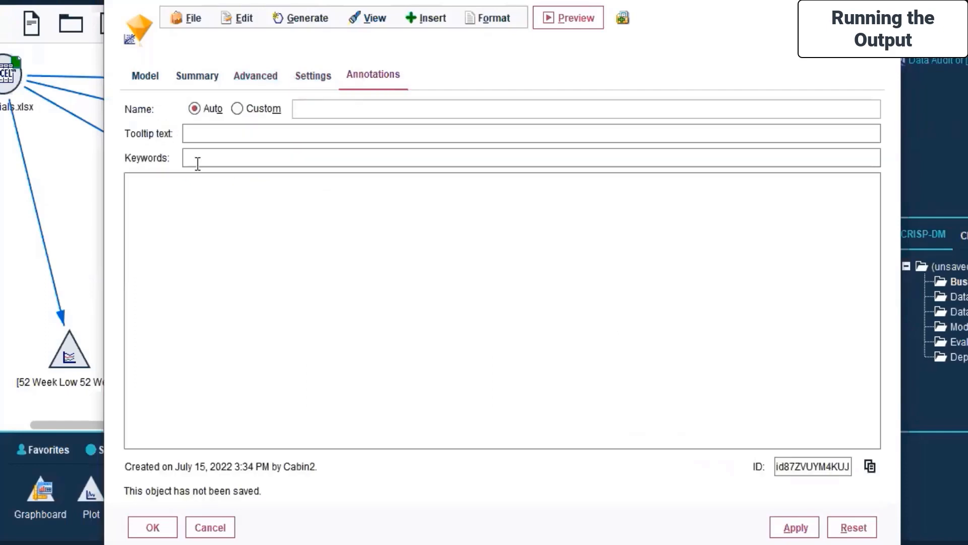
click(256, 83)
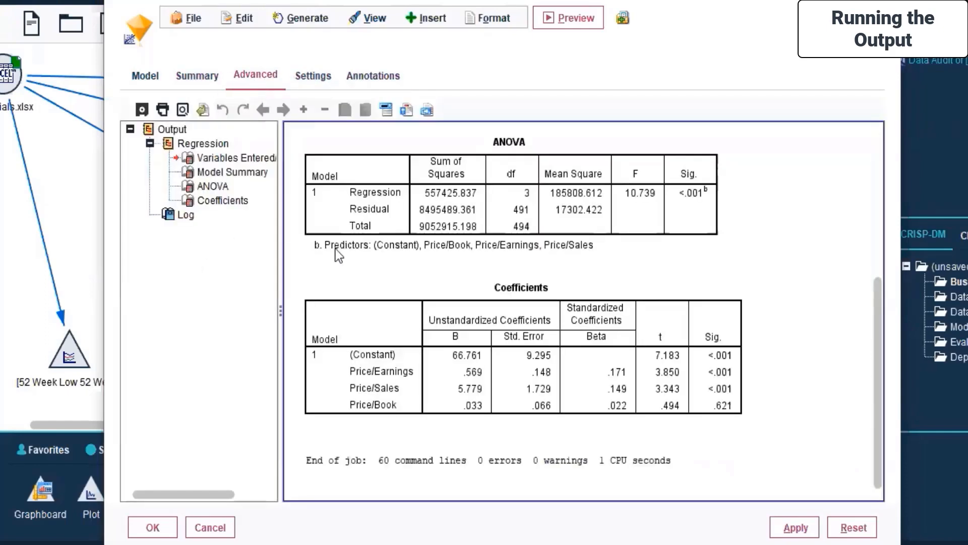
scroll(489, 199, up, 3)
scroll(465, 216, up, 2)
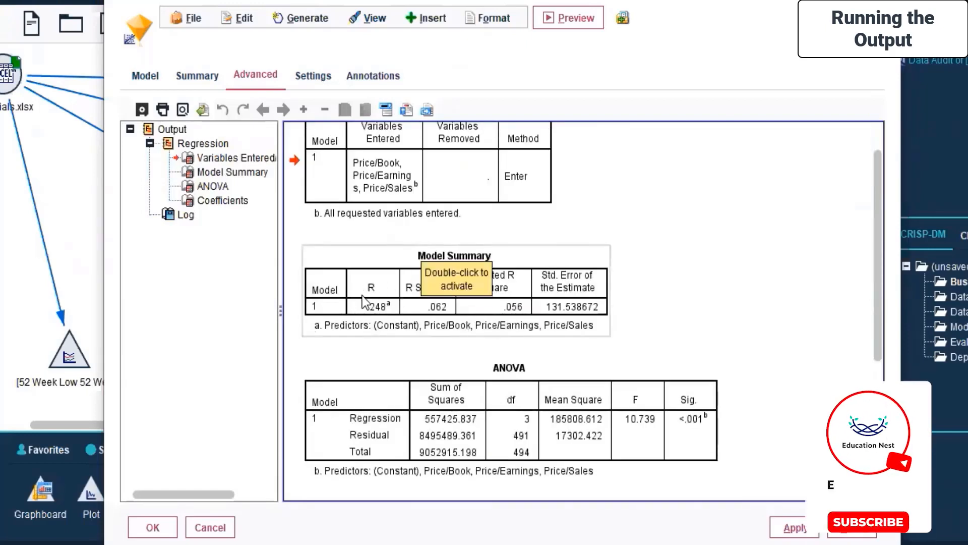
scroll(364, 298, up, 1)
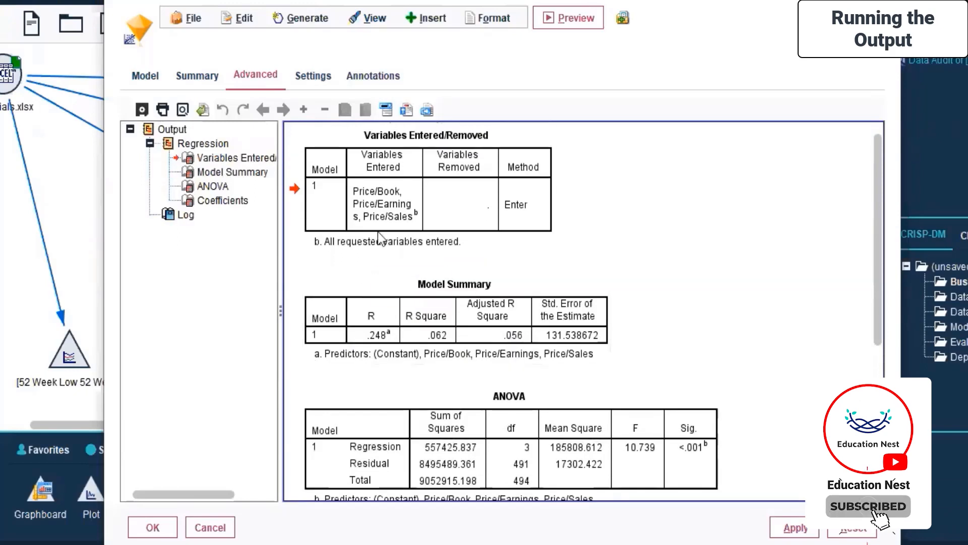
- Save the Price model nugget as a Node File (*.nod) named "Price" in the Day 10 folder
click(187, 18)
click(225, 37)
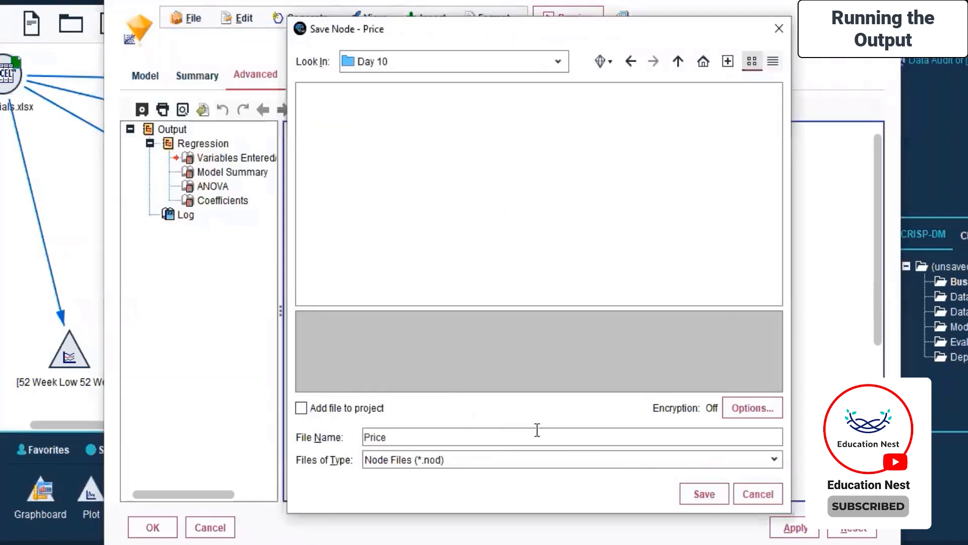
click(698, 489)
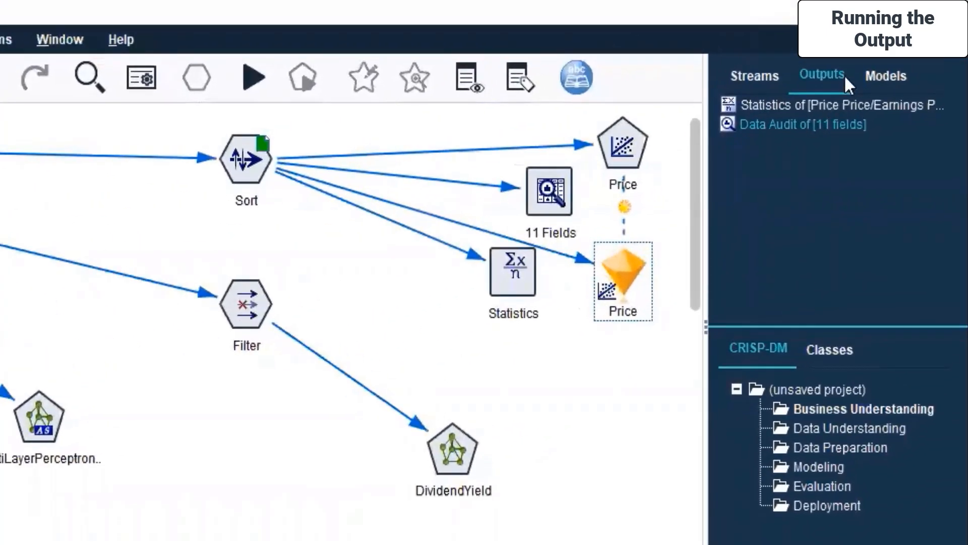
- Save Stream1 as a Stream File (*.str) named "Financials project" in the Day 10 folder
click(868, 75)
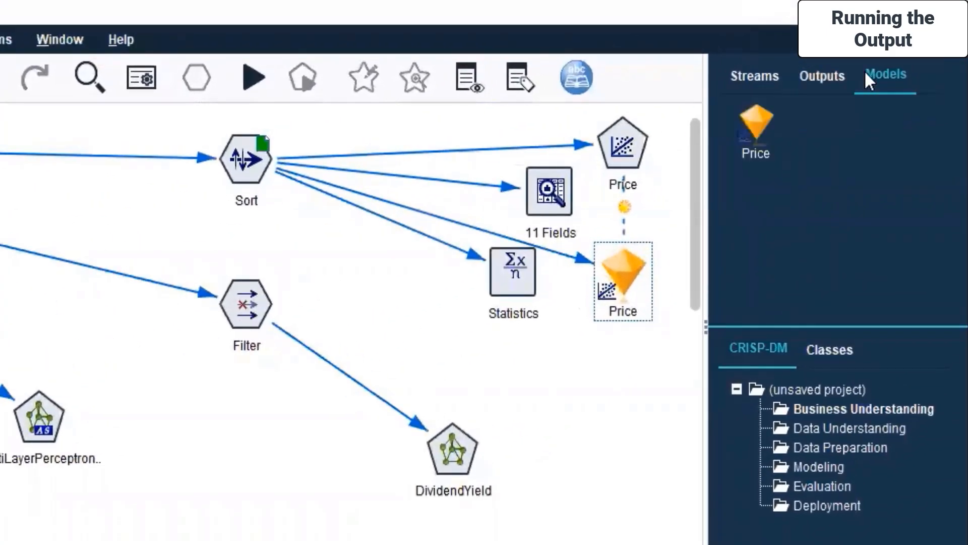
click(762, 80)
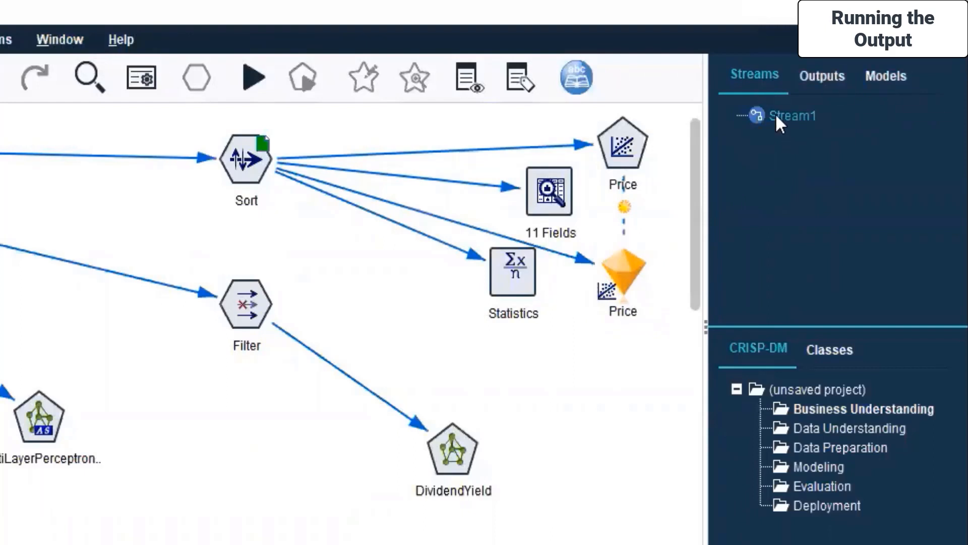
right_click(777, 115)
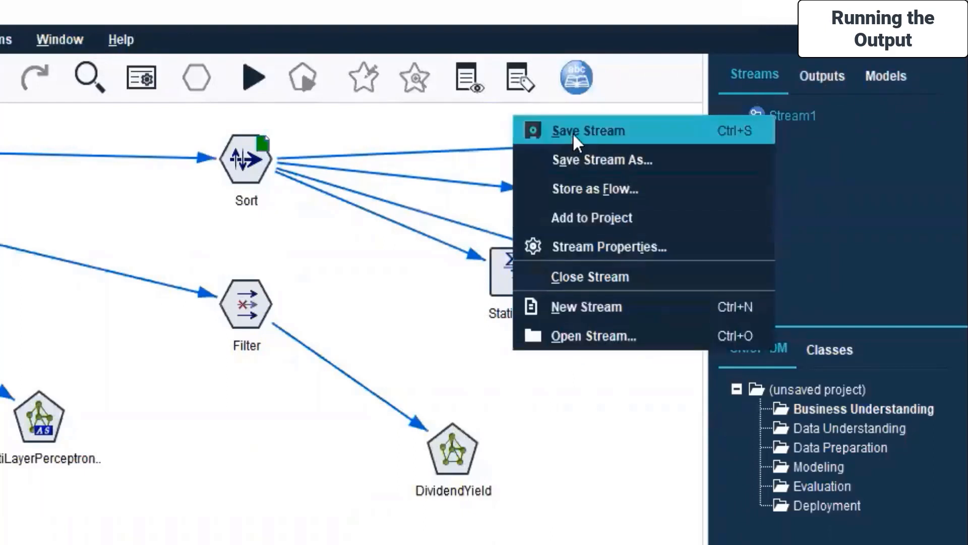
click(580, 159)
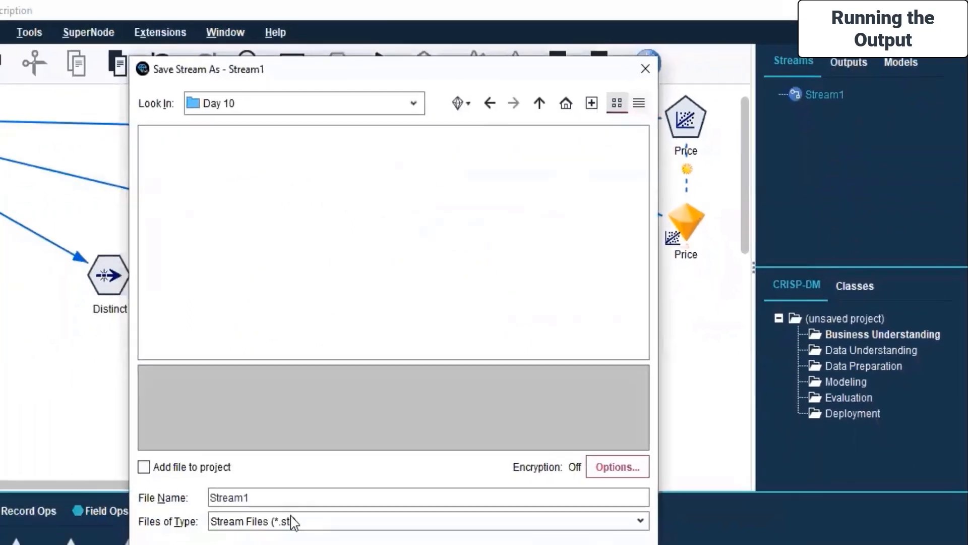
double_click(340, 466)
text(Financials)
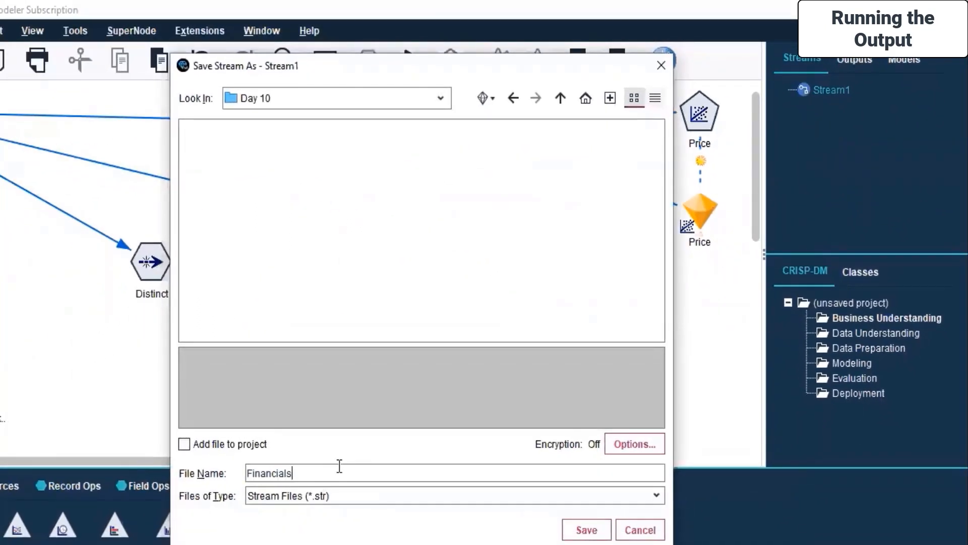
text( project)
click(586, 530)
click(658, 316)
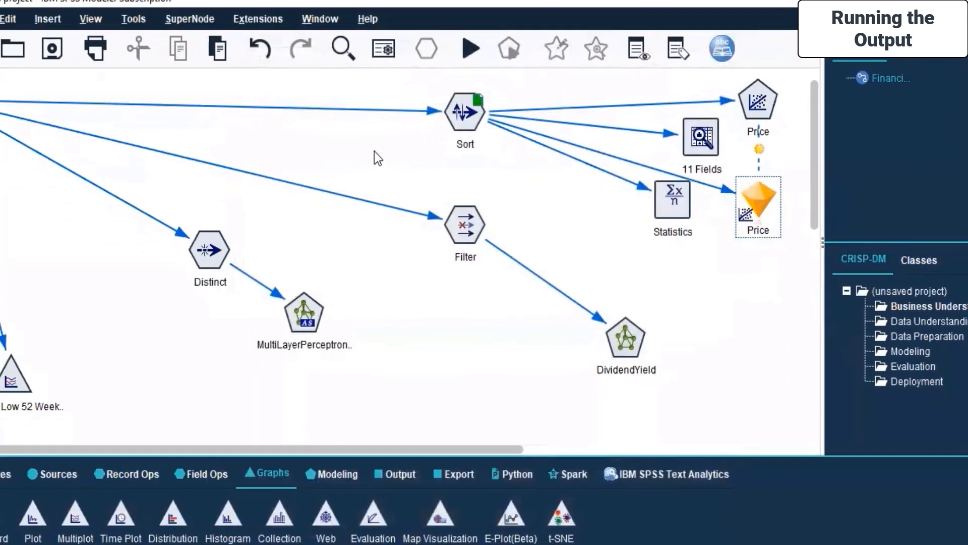
- Enable the data cache on the Filter node
drag(374, 152, 629, 360)
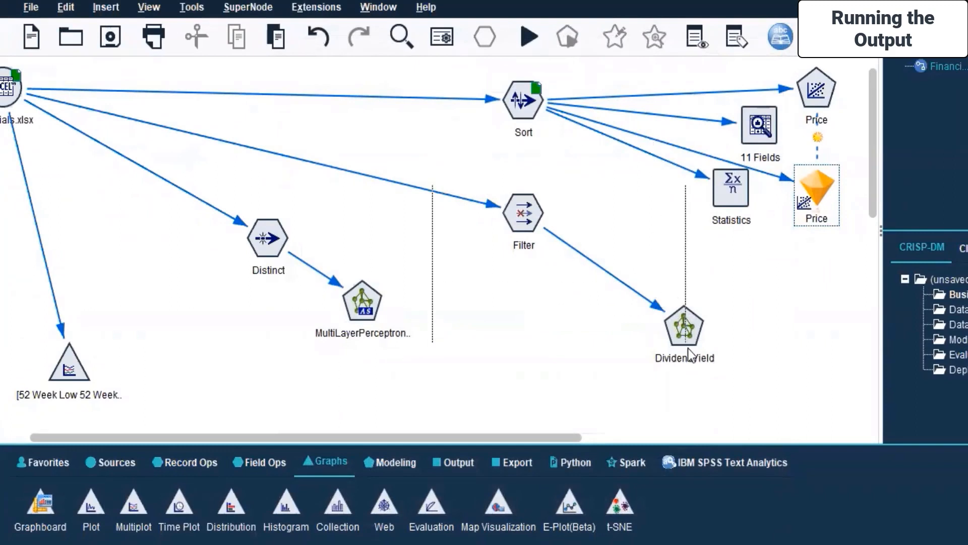
drag(688, 348, 697, 365)
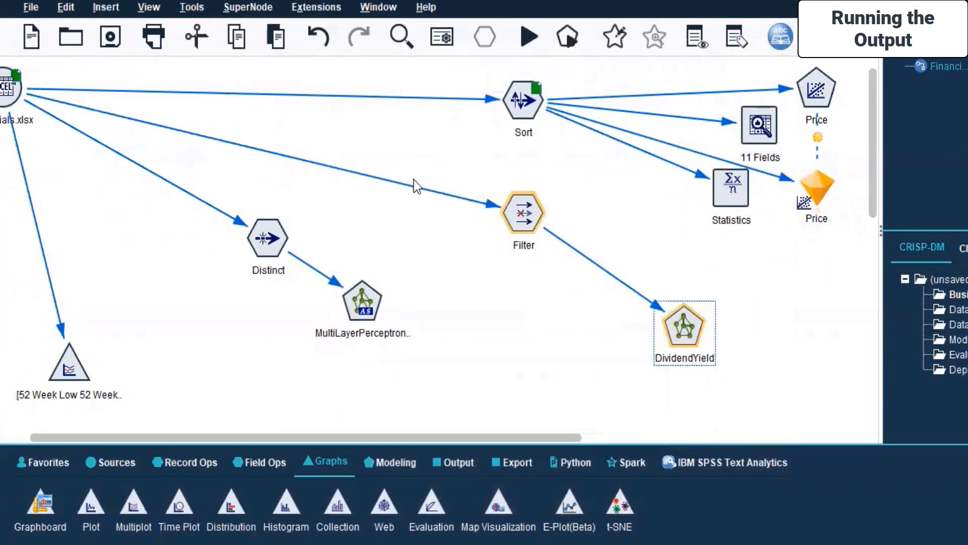
click(515, 210)
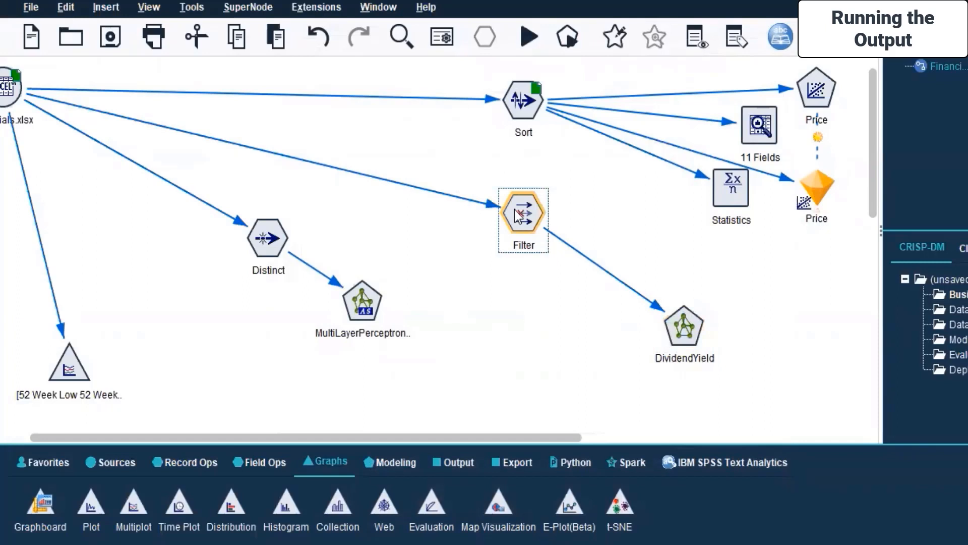
right_click(514, 210)
click(289, 116)
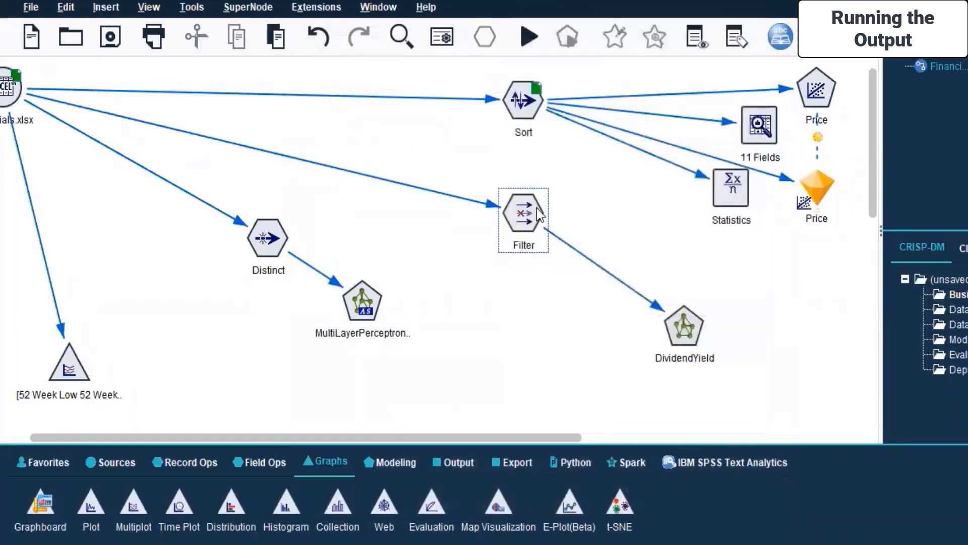
click(536, 208)
right_click(537, 208)
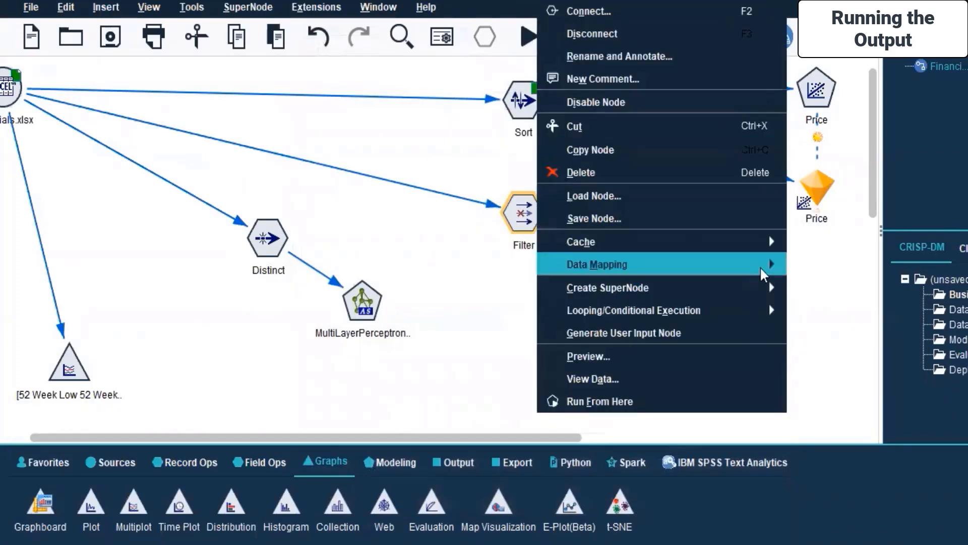
mouse_move(692, 252)
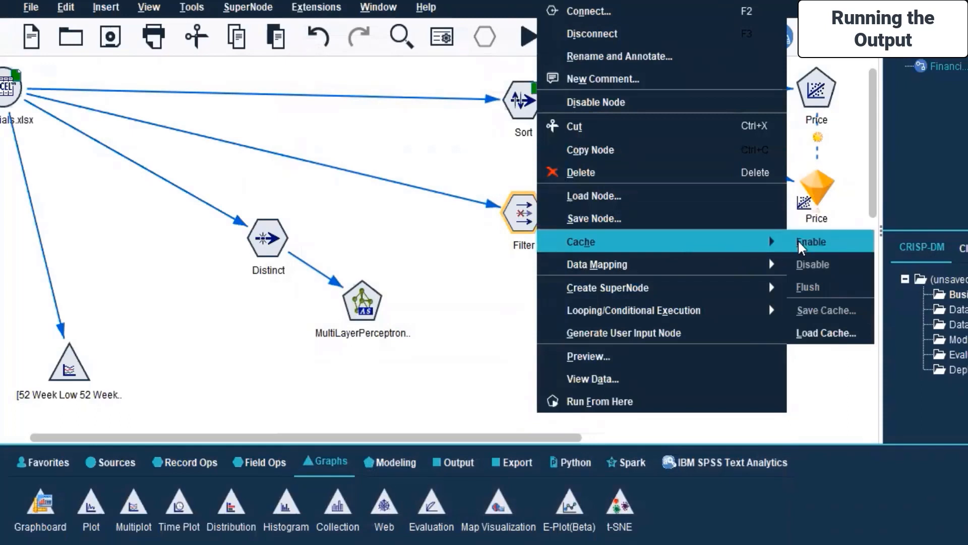
click(861, 247)
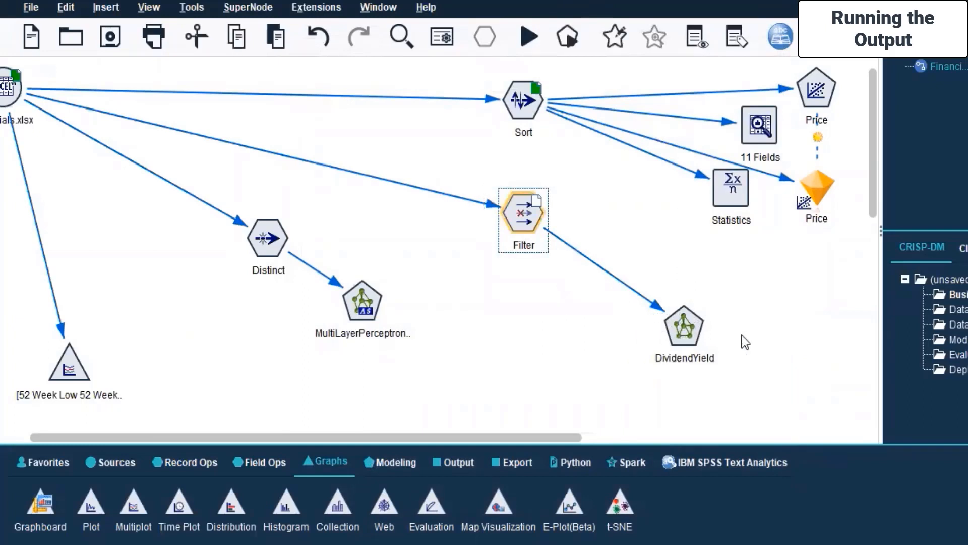
- Run the Filter and DividendYield nodes together as a selection to build the Dividend Yield model
click(677, 320)
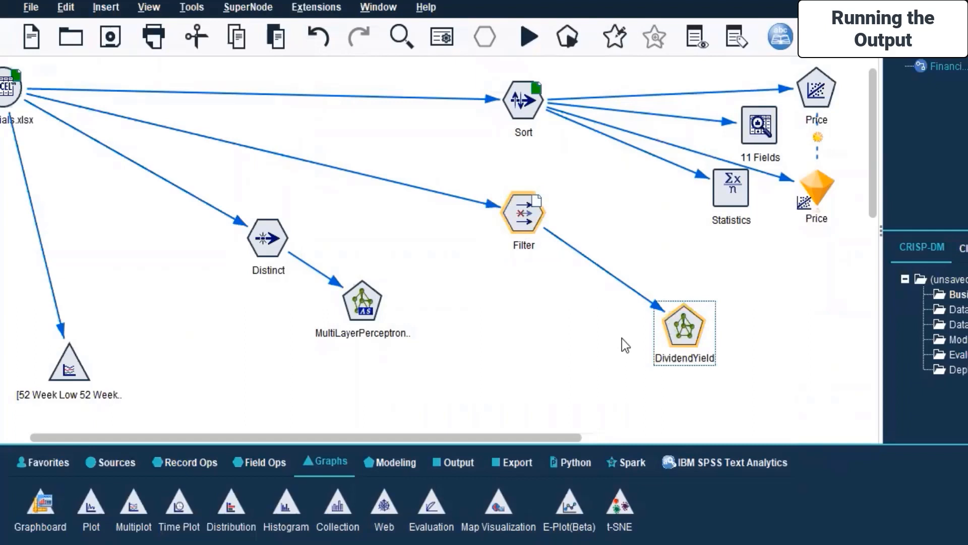
right_click(513, 215)
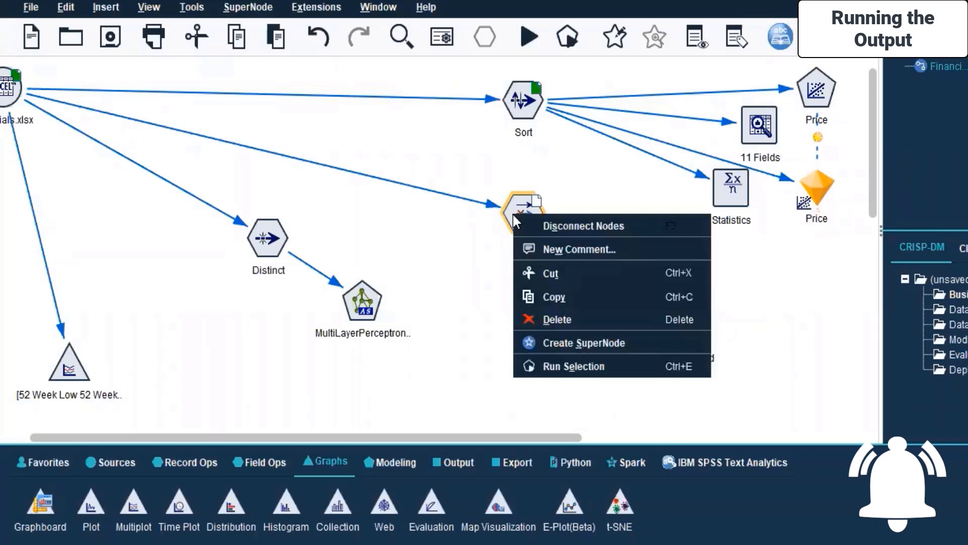
click(531, 365)
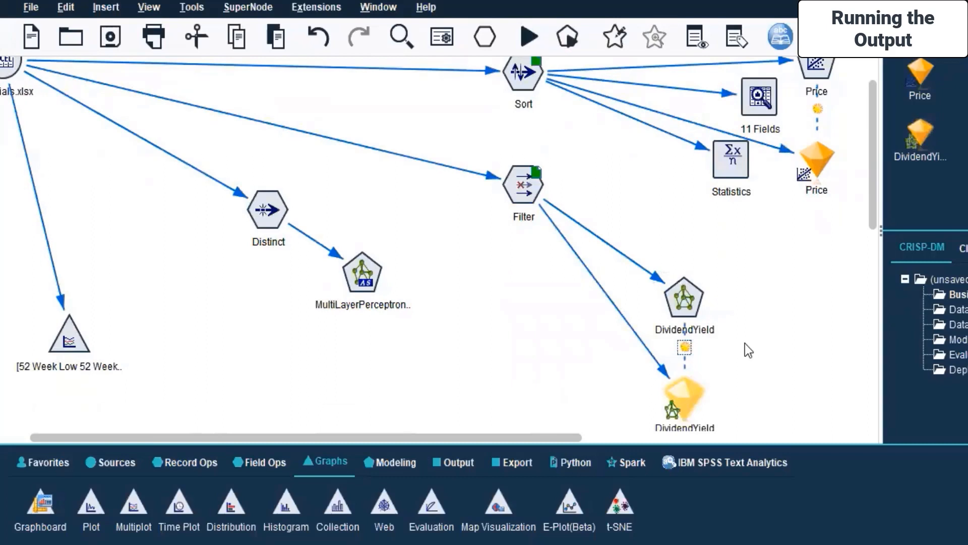
- Open the DividendYield model results and examine the Predicted by Observed chart, each field's predictor importance and the Model Summary
scroll(746, 348, up, 1)
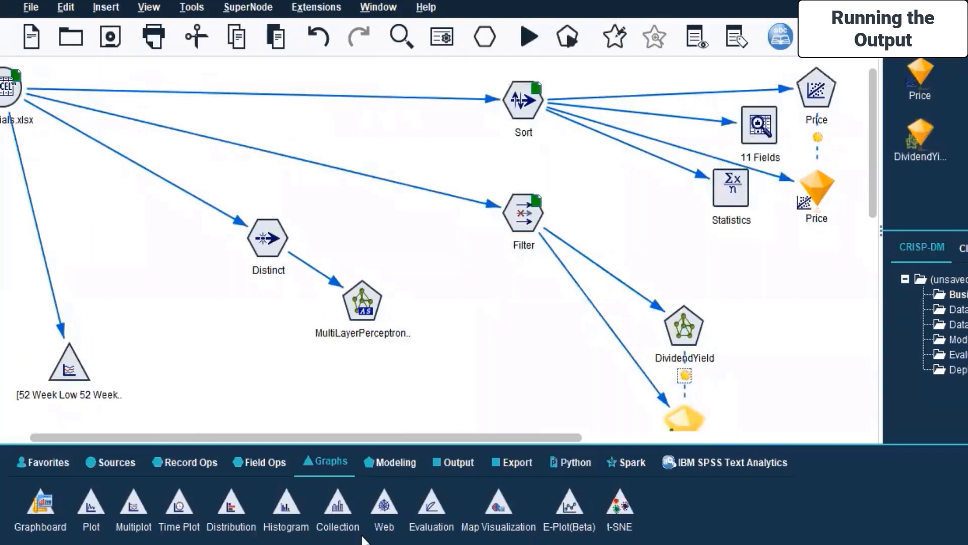
drag(365, 434, 341, 434)
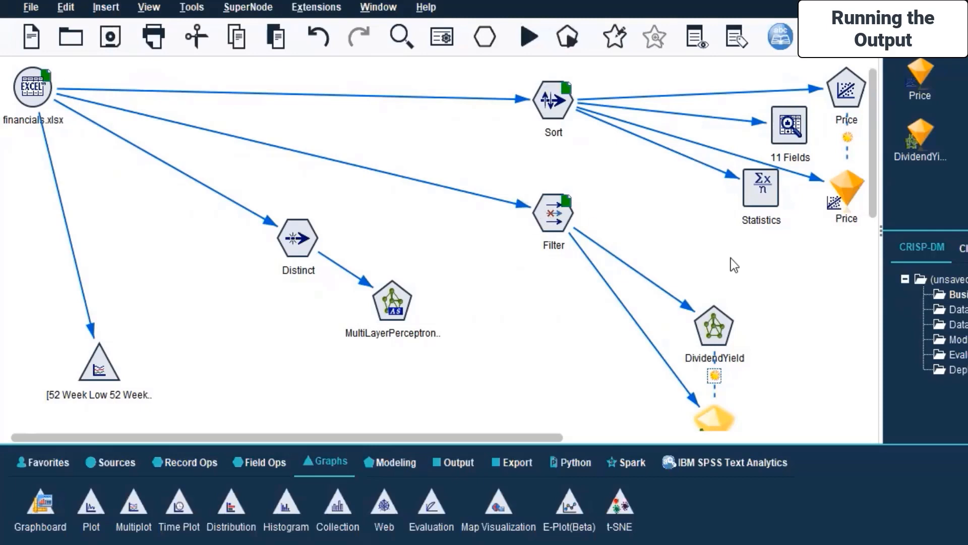
scroll(795, 310, down, 4)
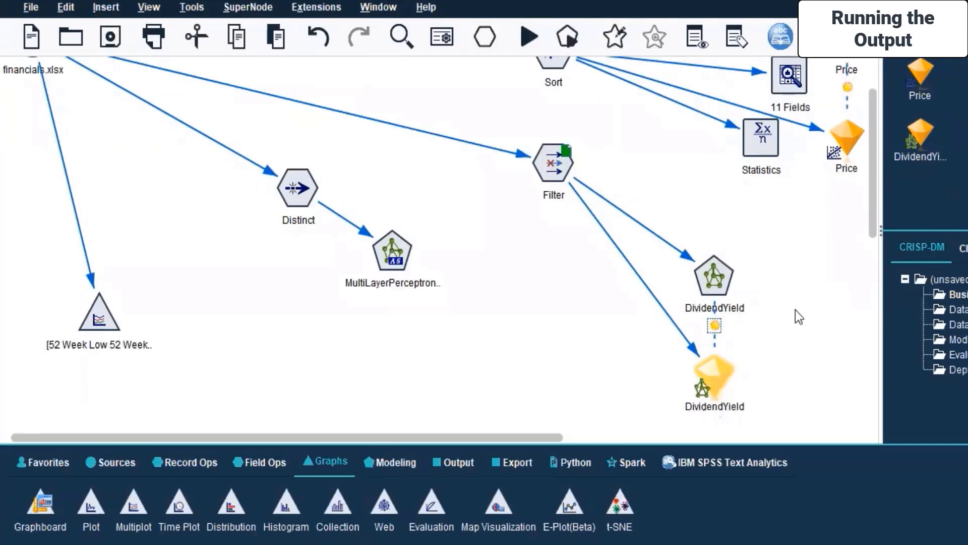
double_click(713, 328)
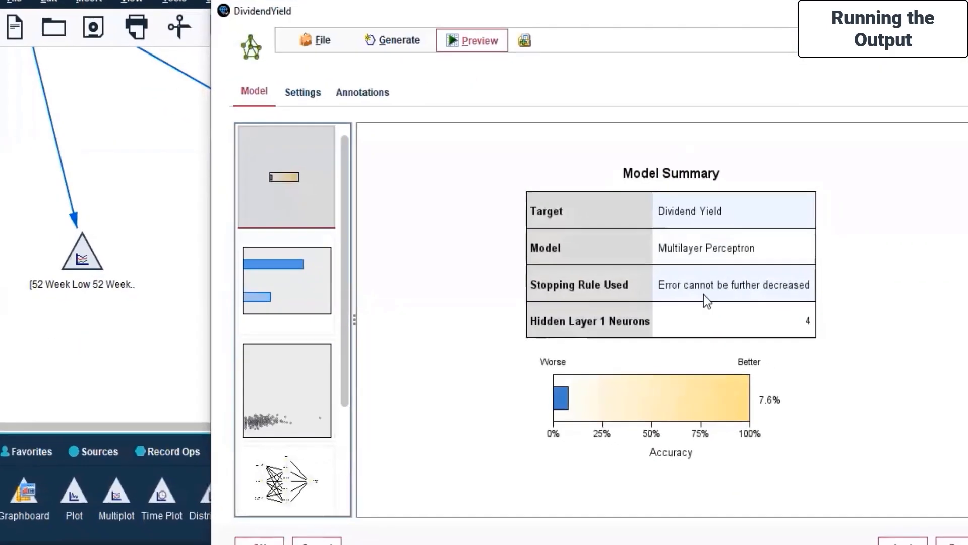
click(247, 376)
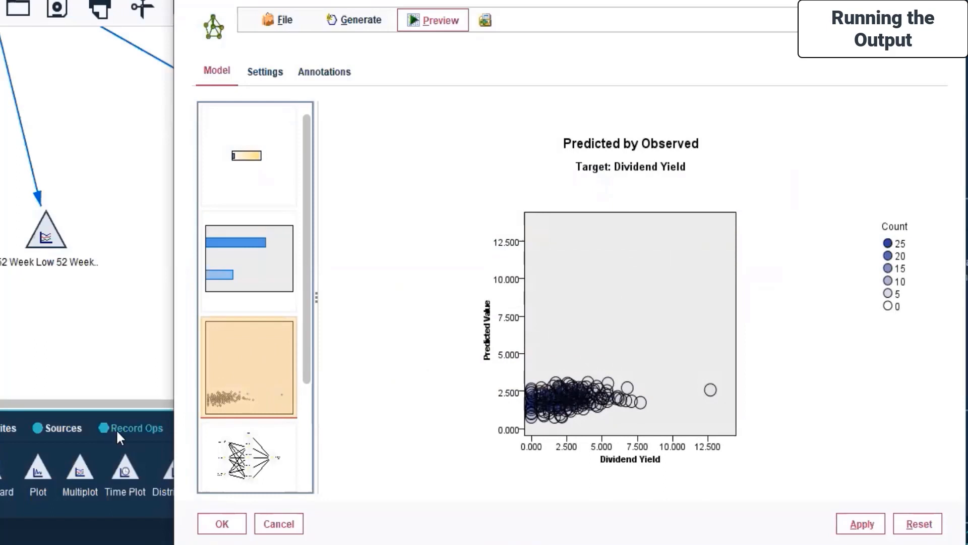
click(245, 258)
mouse_move(549, 240)
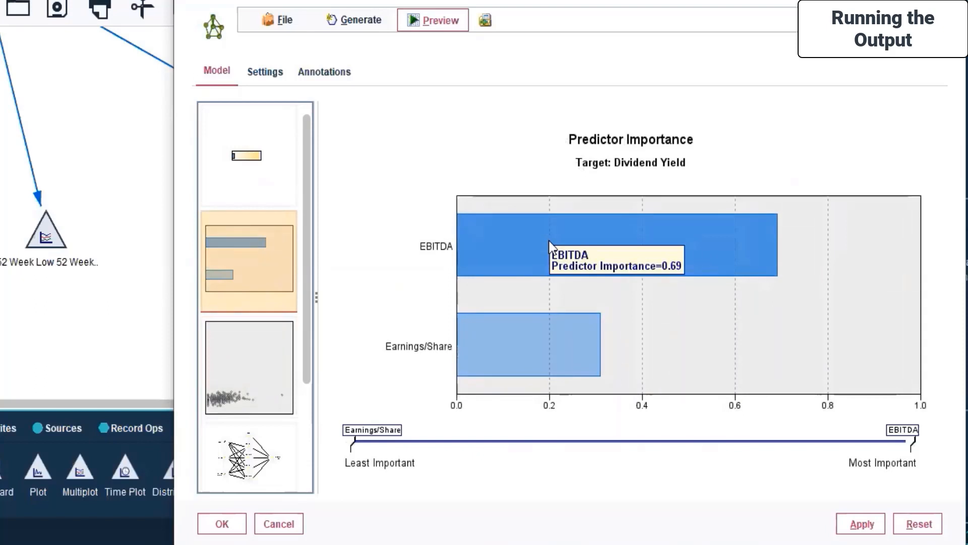
mouse_move(534, 331)
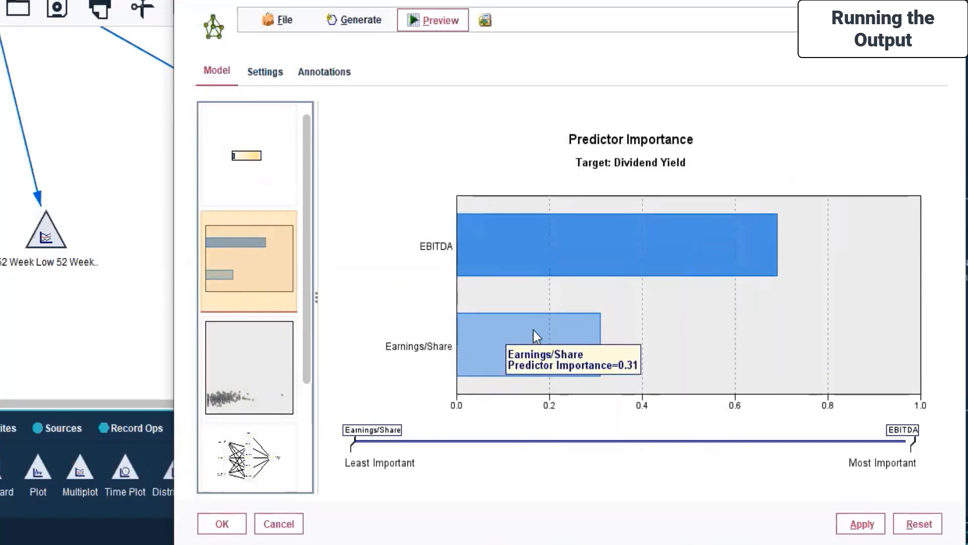
click(253, 169)
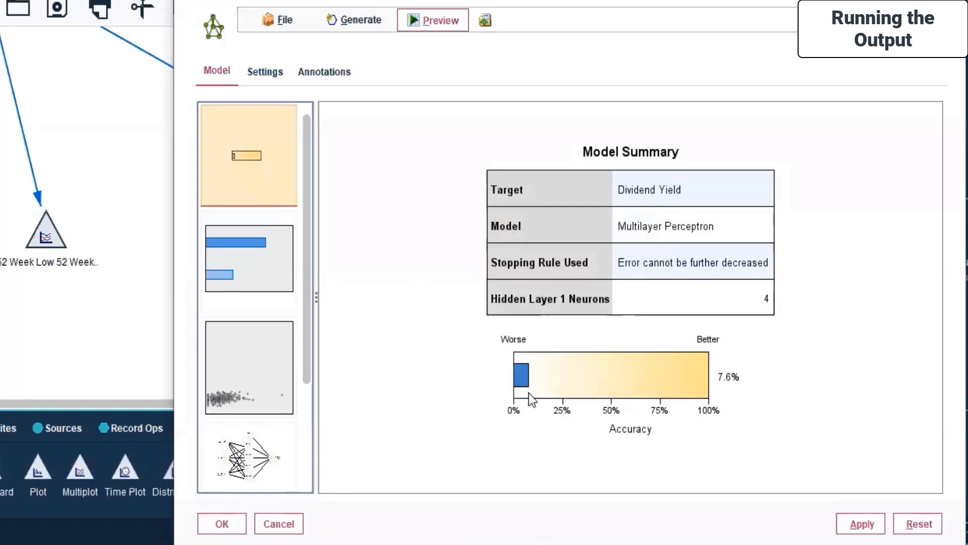
click(524, 379)
click(860, 224)
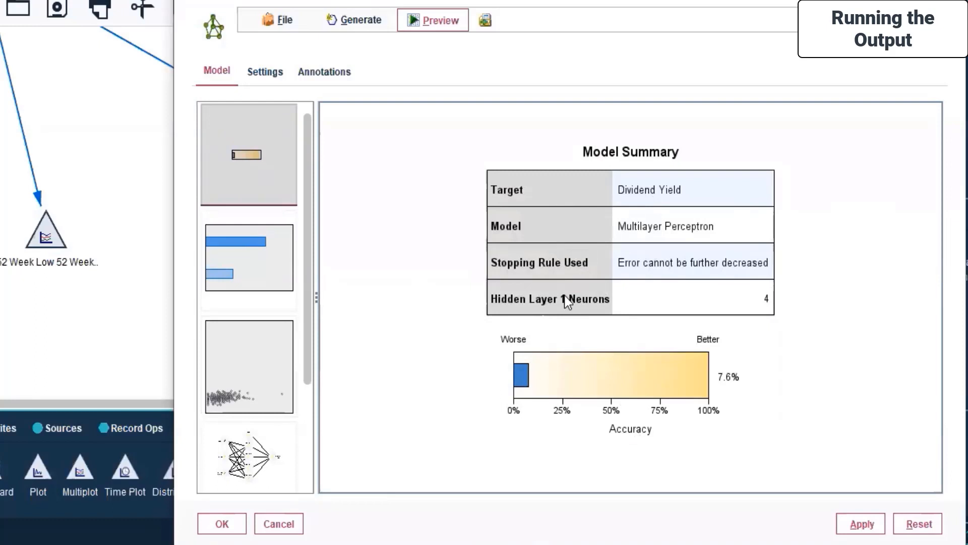
- Examine the DividendYield model's full network diagram from inputs through neurons to the target, and show its neural network information view
click(253, 460)
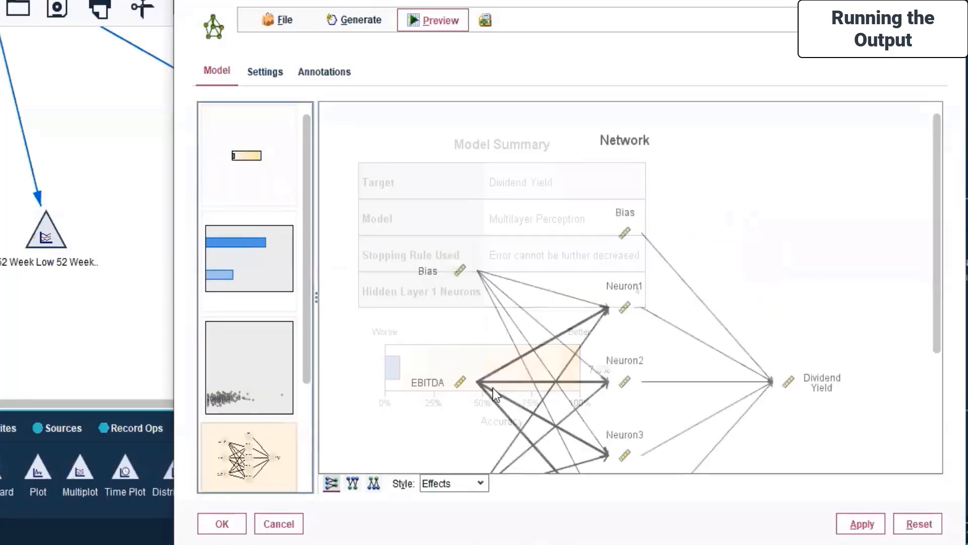
scroll(505, 391, down, 2)
scroll(763, 294, down, 3)
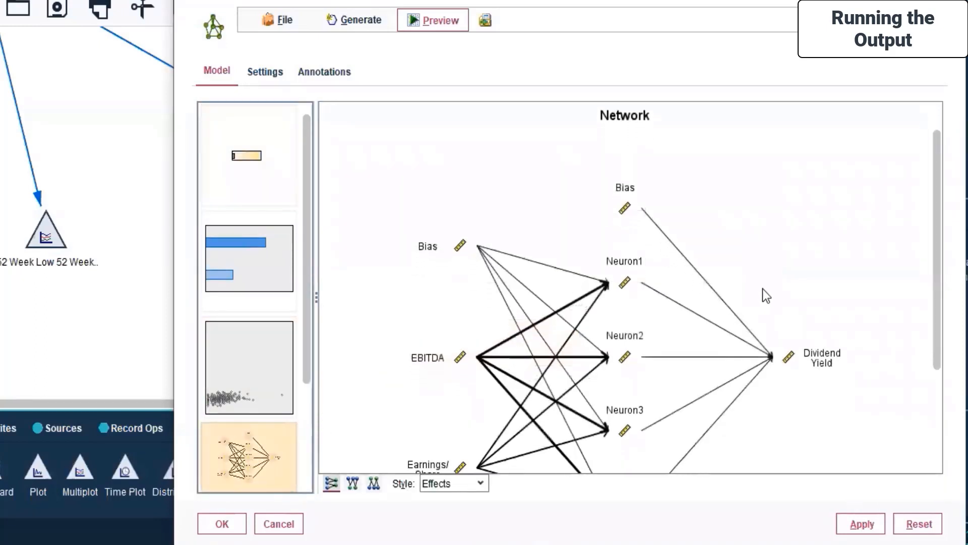
scroll(766, 295, down, 3)
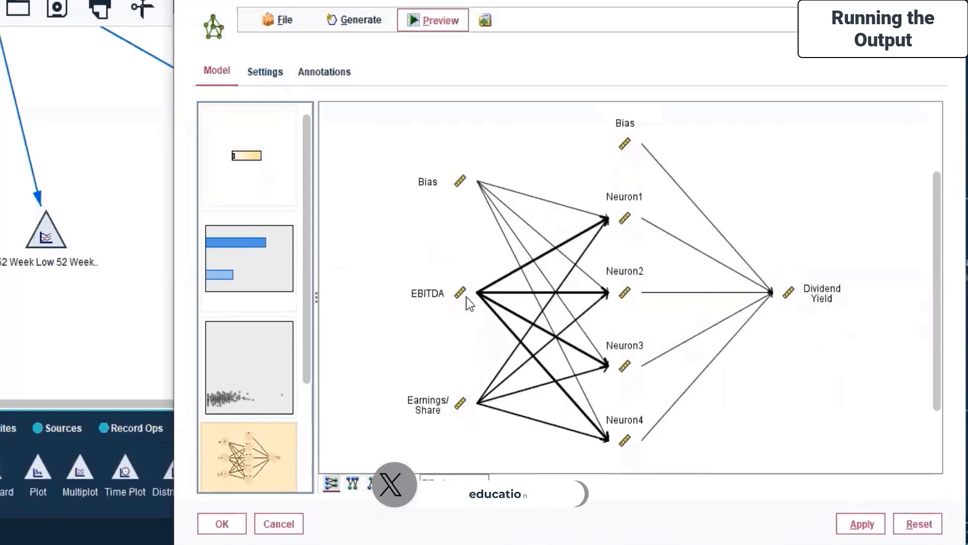
mouse_move(622, 202)
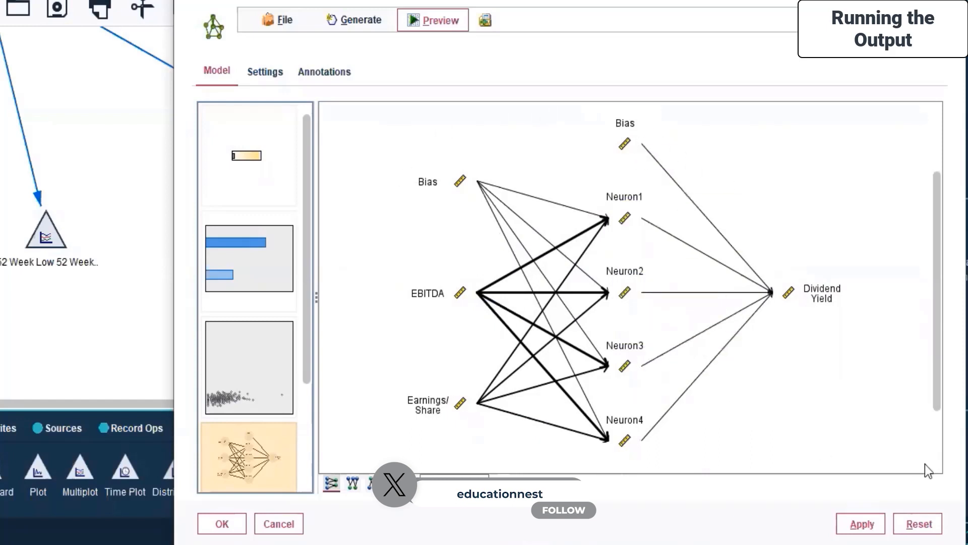
scroll(887, 318, down, 3)
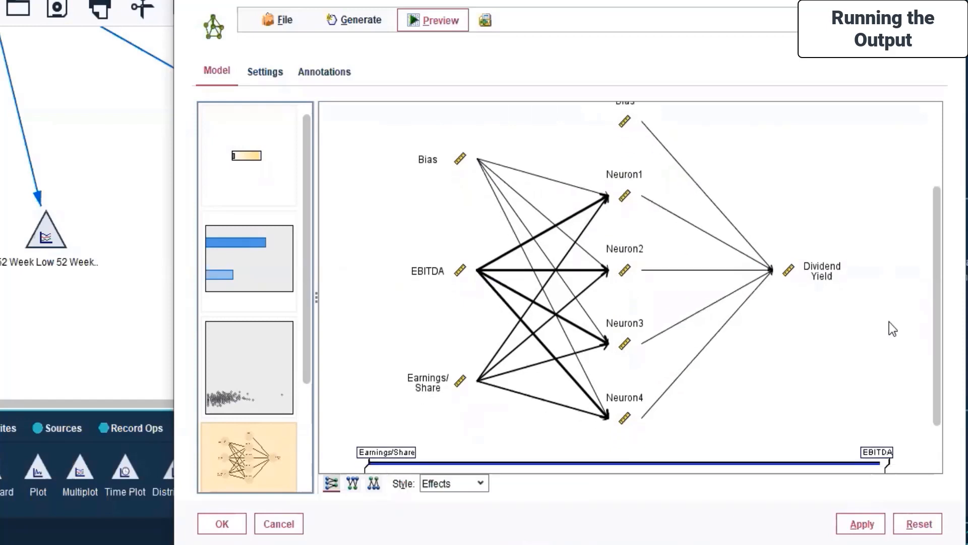
scroll(892, 322, down, 2)
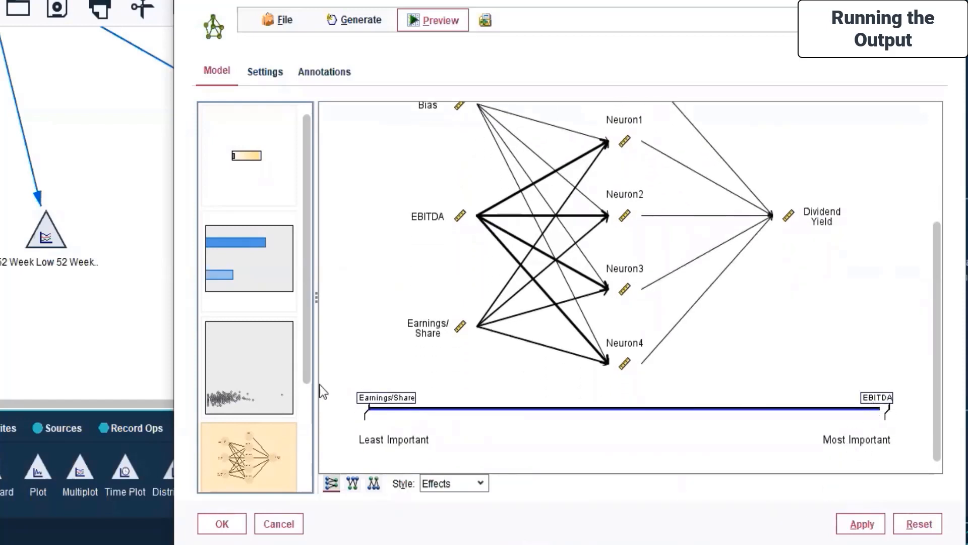
scroll(255, 342, down, 3)
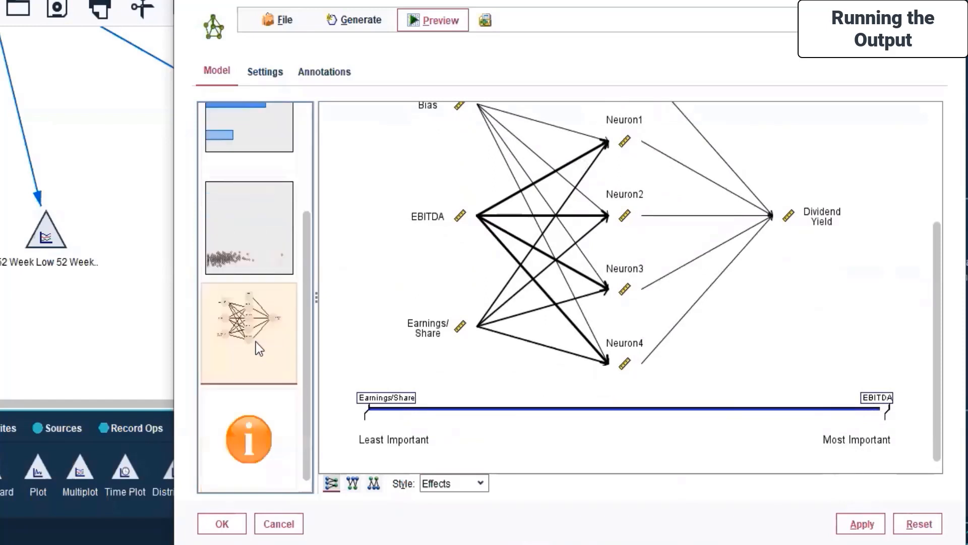
click(269, 398)
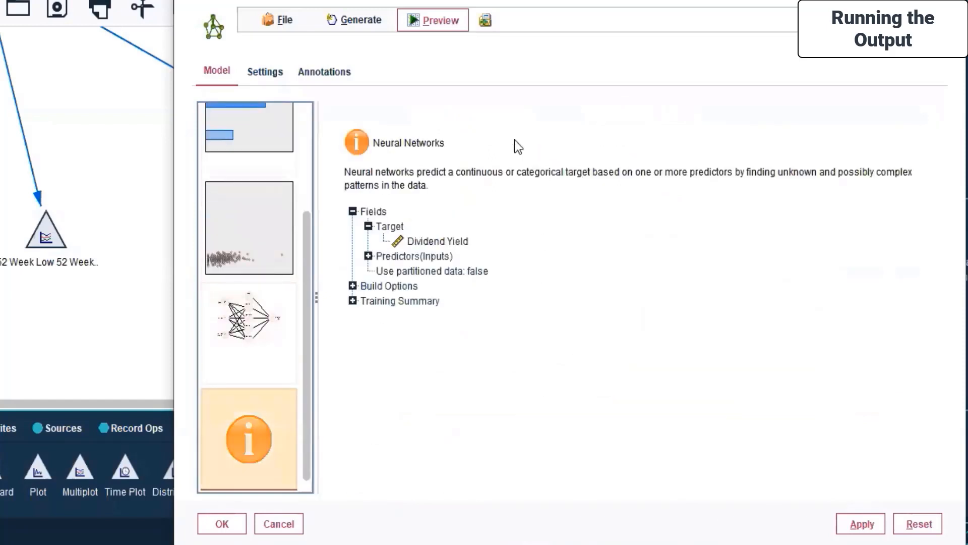
- Expand the neural network information to examine the predictors and the Objectives, Basics, Stopping Rules and Advanced build options
click(369, 257)
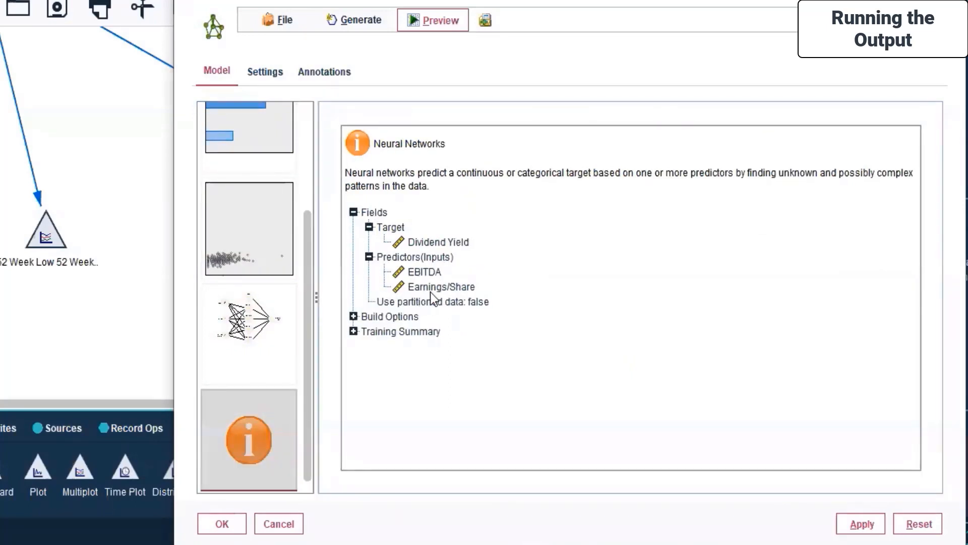
click(354, 316)
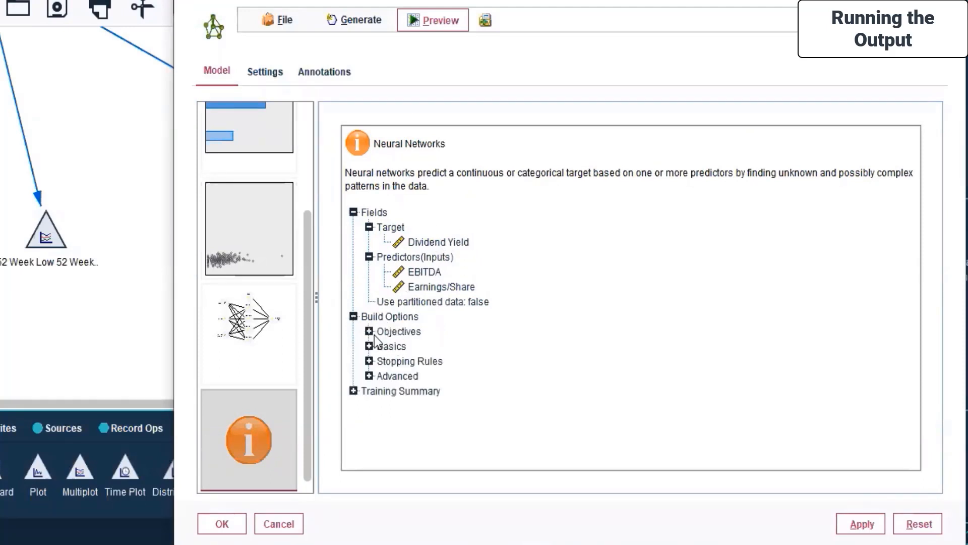
click(369, 376)
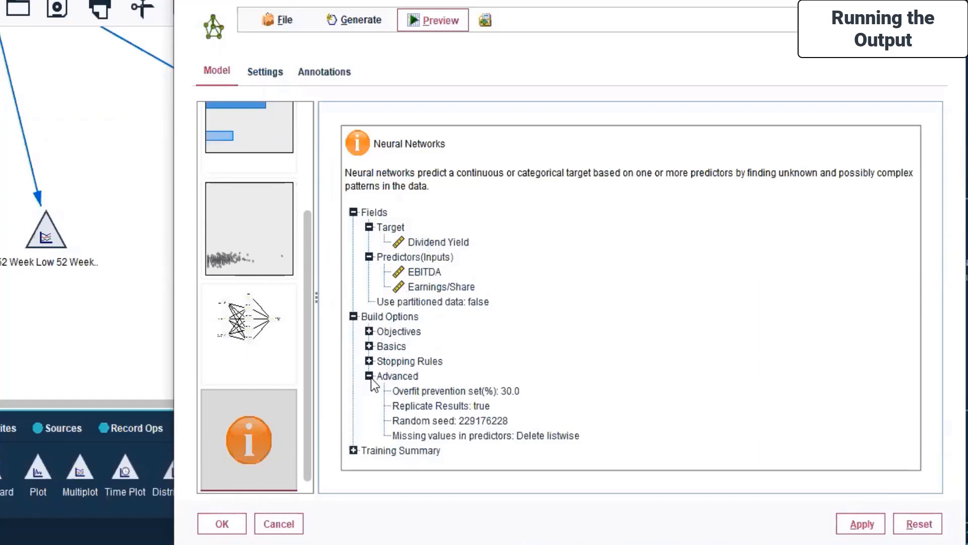
click(369, 361)
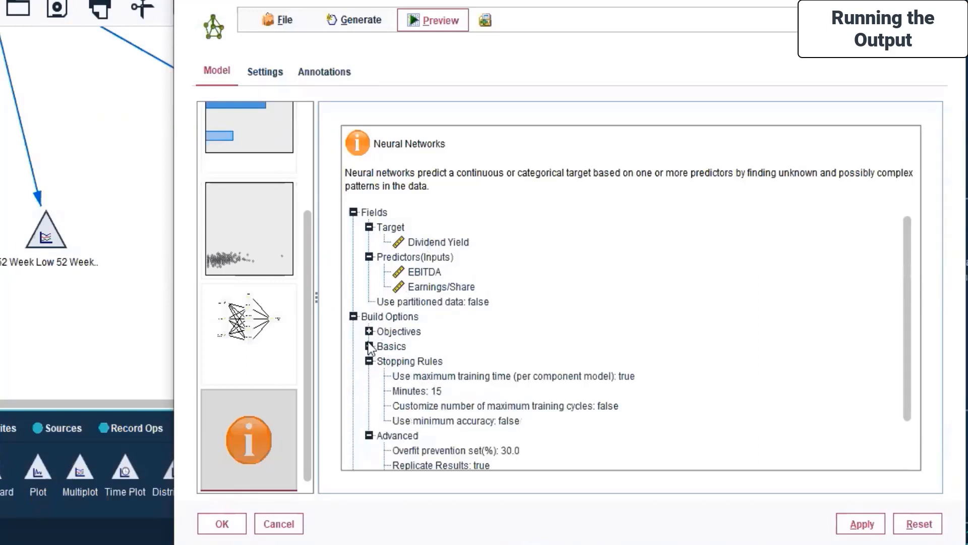
click(369, 346)
click(369, 331)
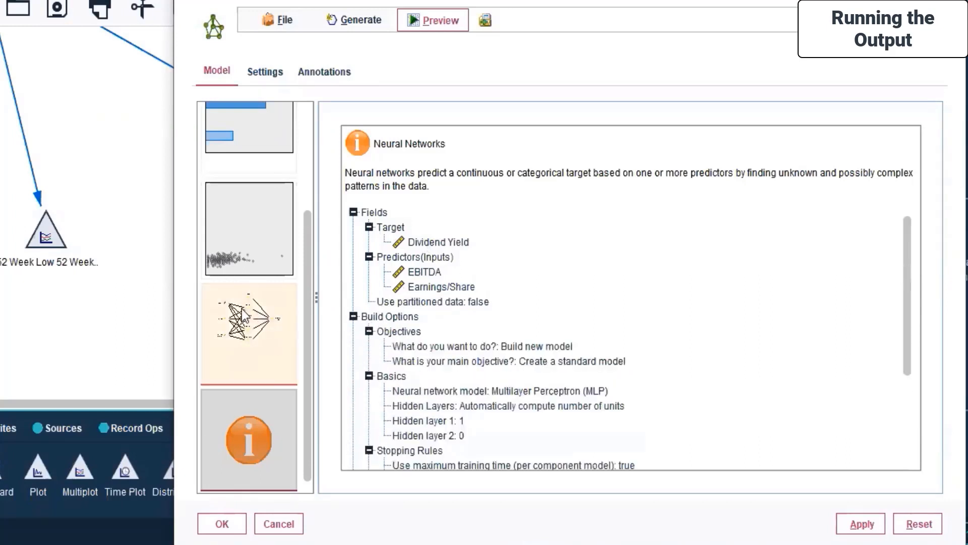
- Switch the DividendYield model to its Predicted by Observed chart, apply and close it, and save the stream
click(216, 232)
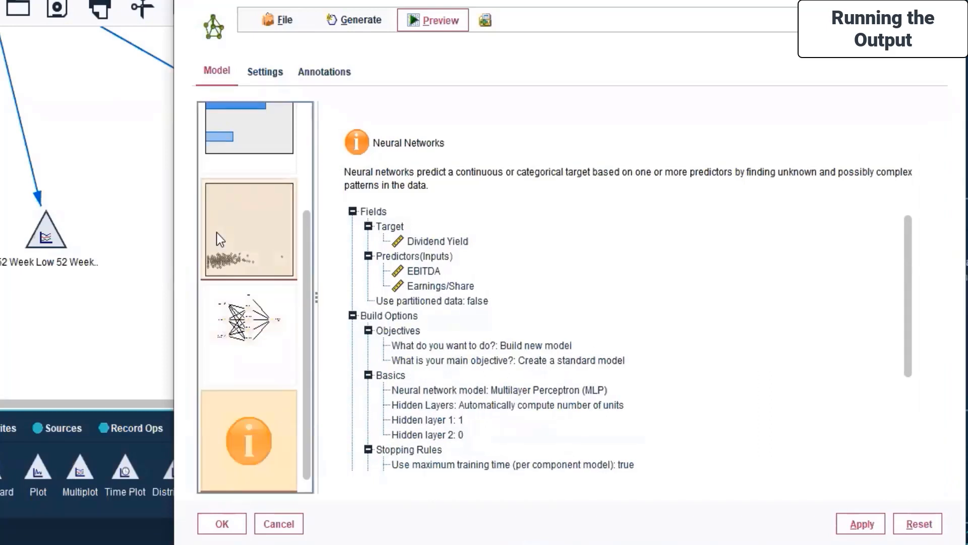
click(867, 522)
click(223, 523)
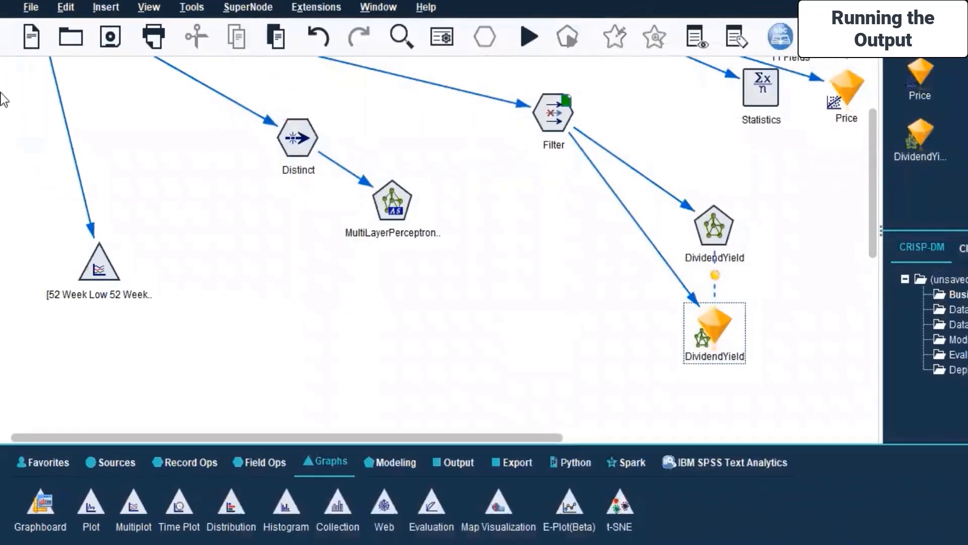
click(109, 46)
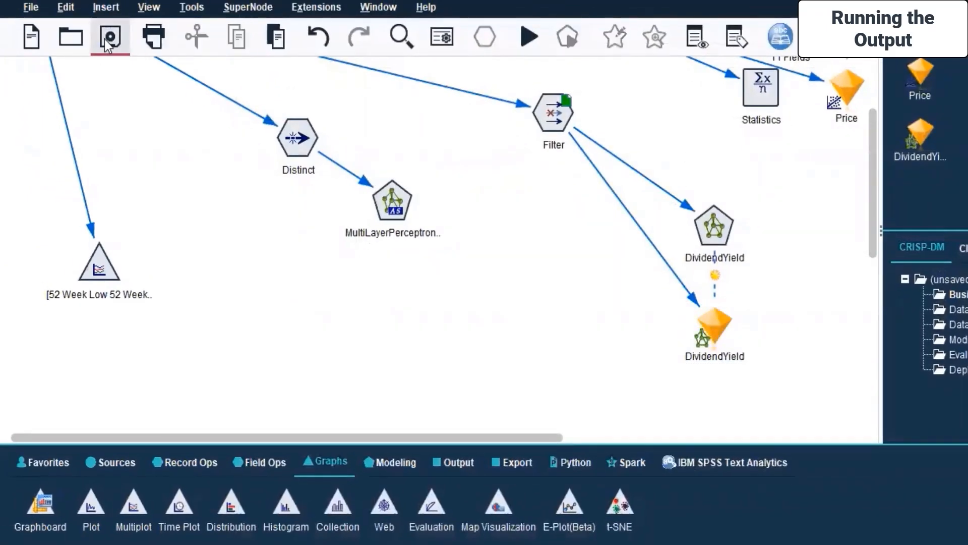
double_click(710, 336)
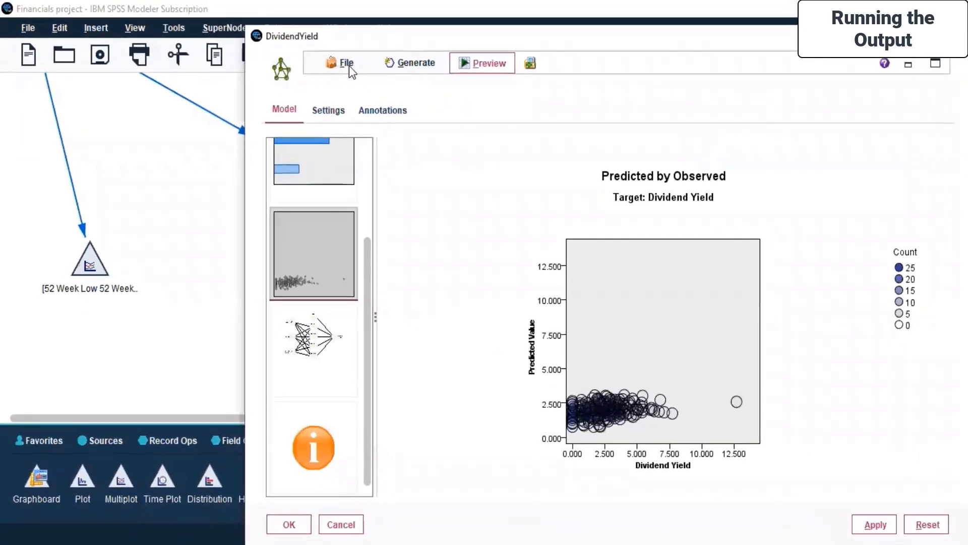
click(348, 65)
click(359, 85)
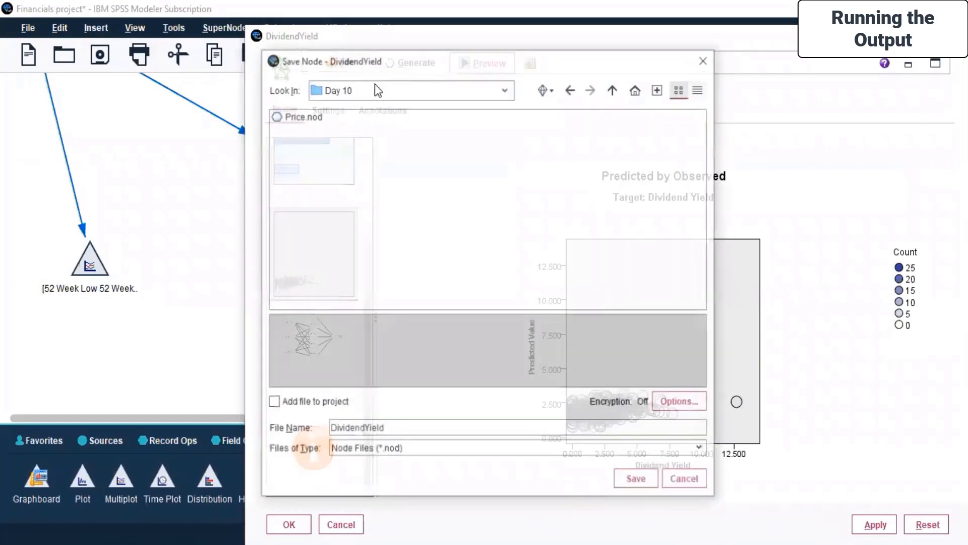
click(683, 481)
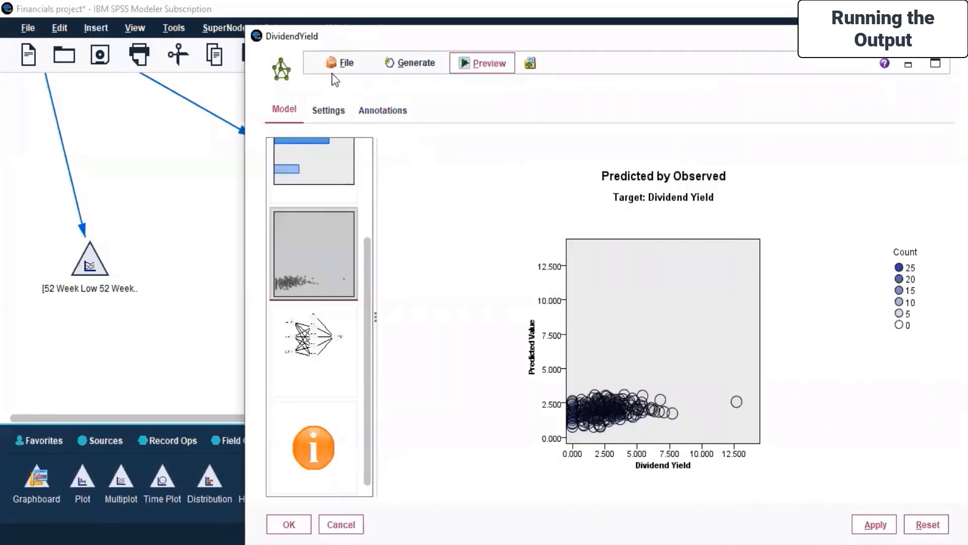
click(341, 64)
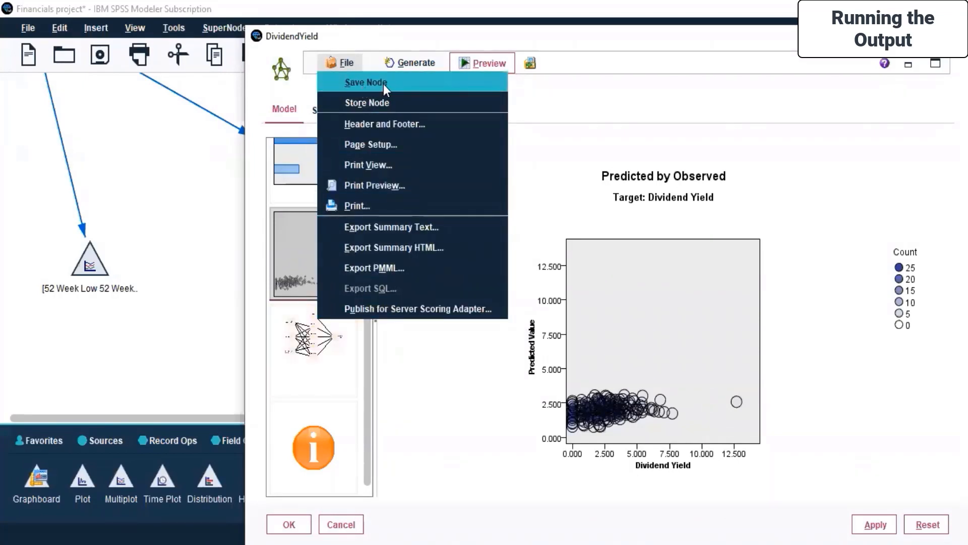
click(407, 61)
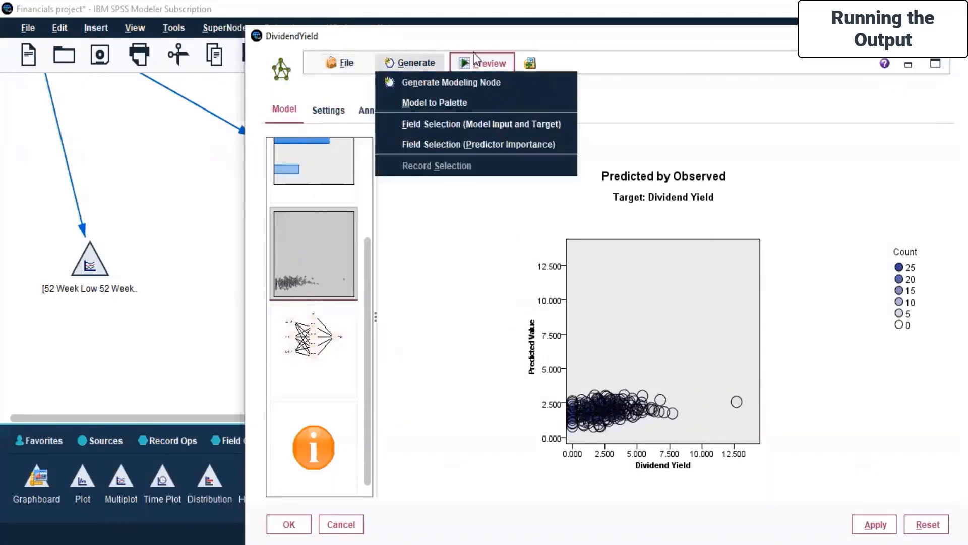
click(450, 273)
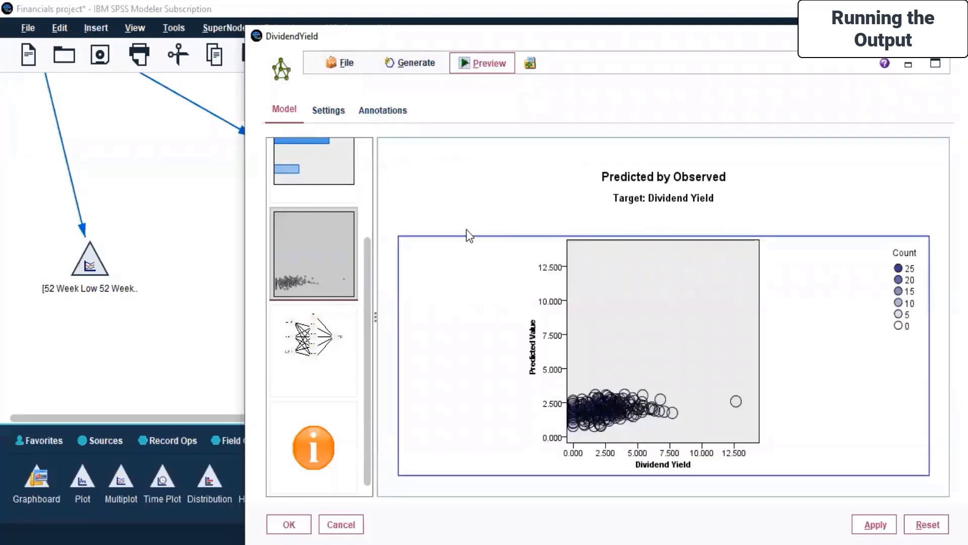
click(813, 97)
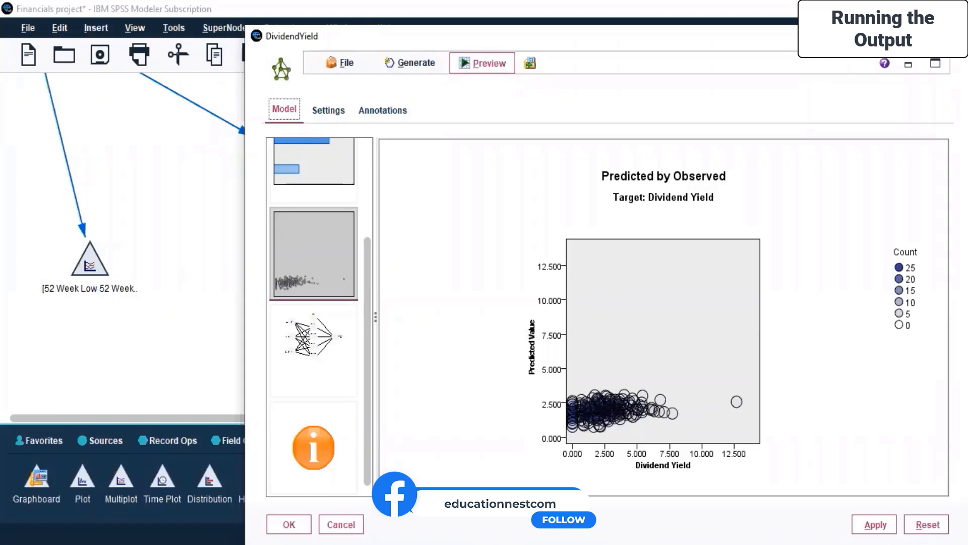
click(284, 523)
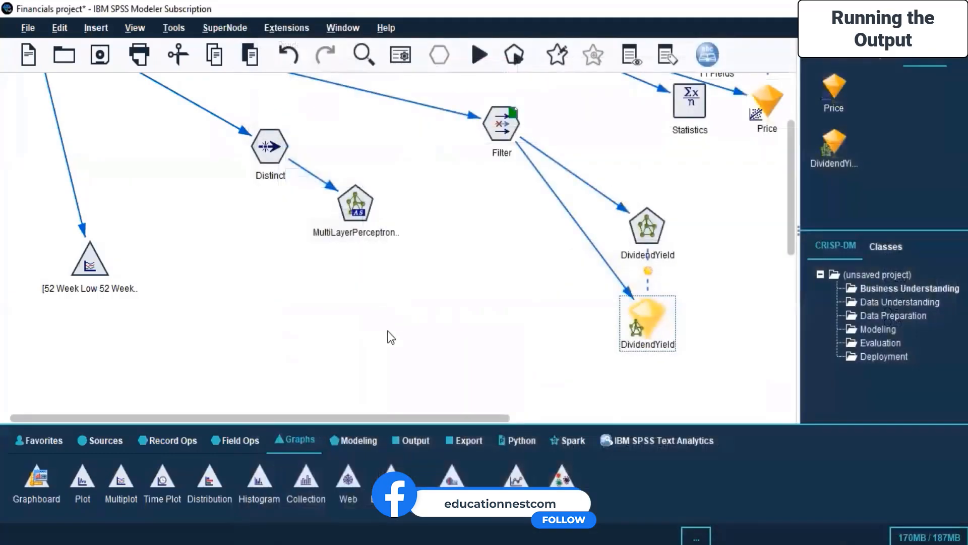
- Delete the MultiLayerPerceptron node connected to the Distinct node
scroll(339, 329, up, 3)
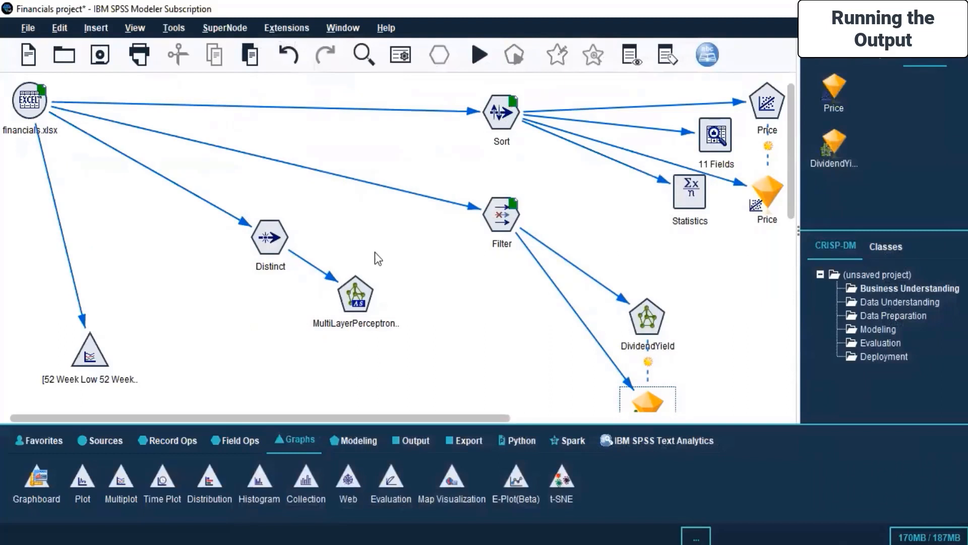
click(354, 292)
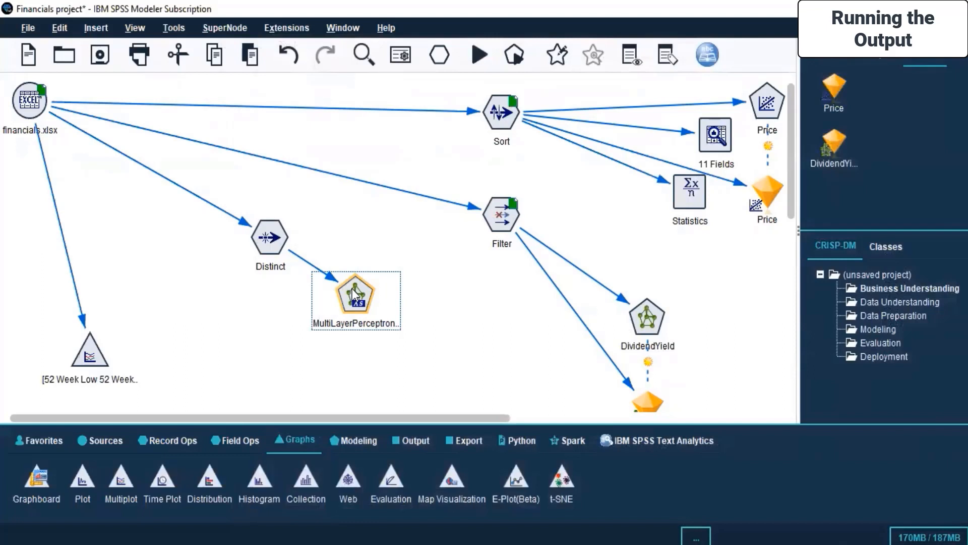
right_click(352, 289)
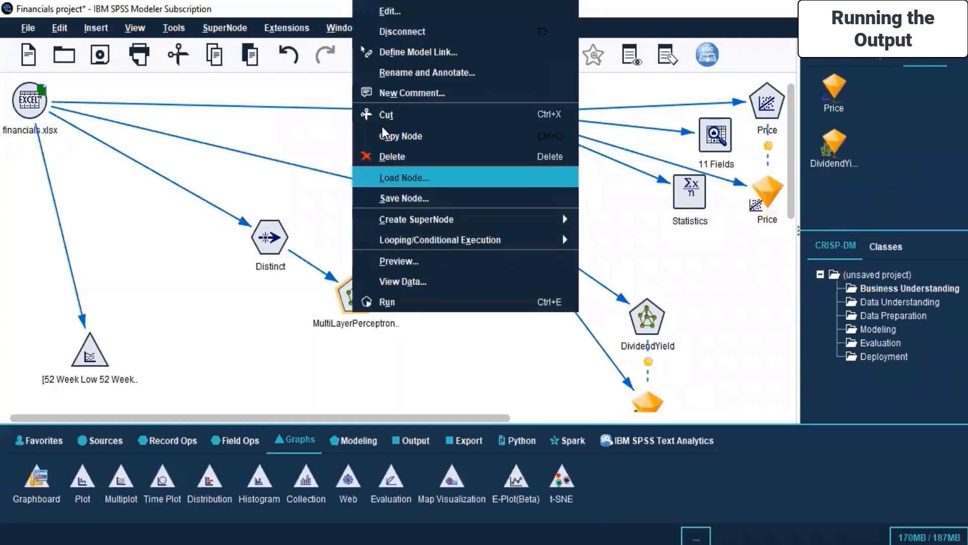
click(385, 157)
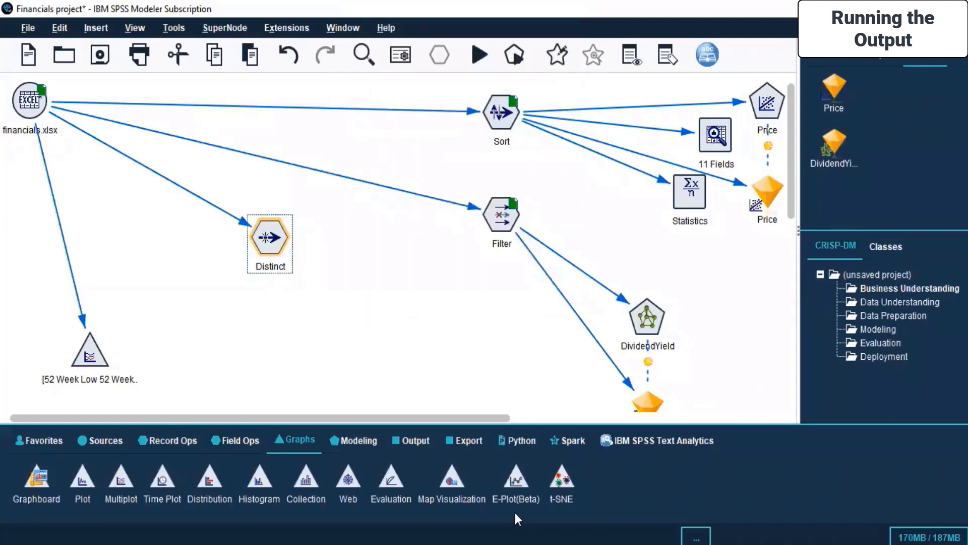
- Add a SAS export node connected to the Distinct node
click(361, 441)
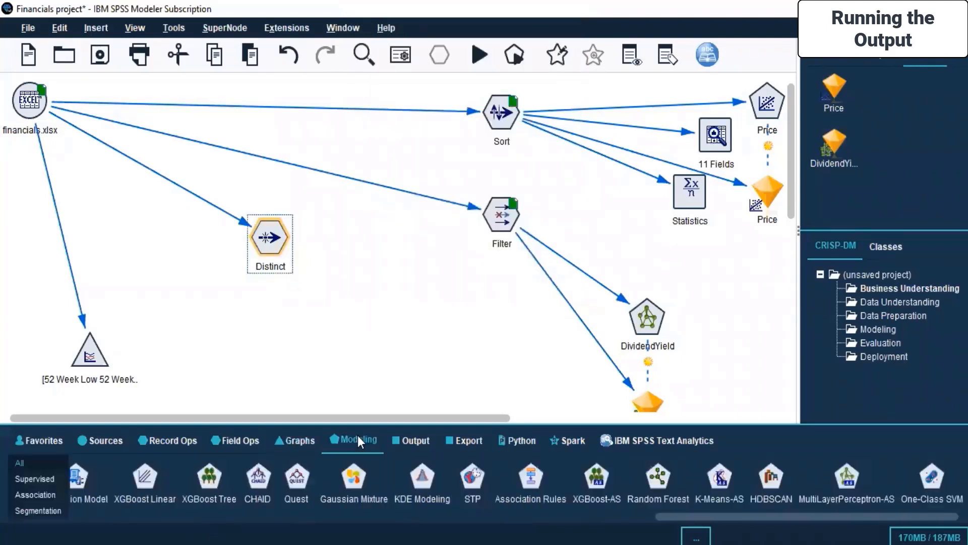
click(416, 440)
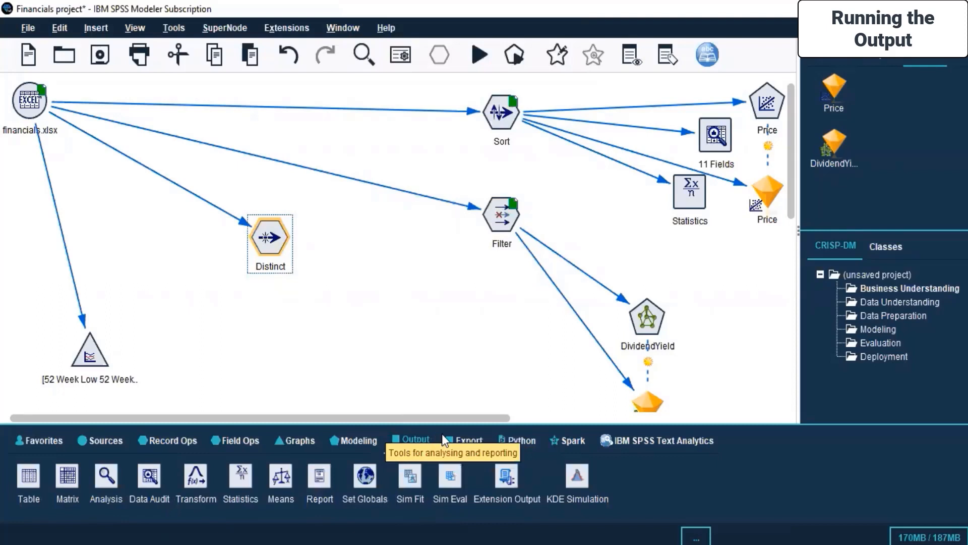
click(442, 437)
double_click(453, 477)
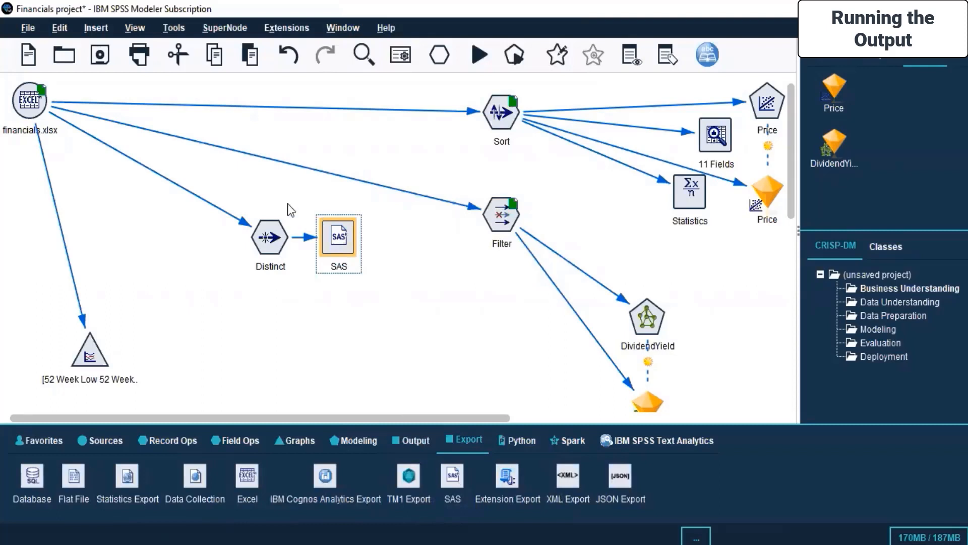
- Enable the data cache on the Distinct node
right_click(271, 235)
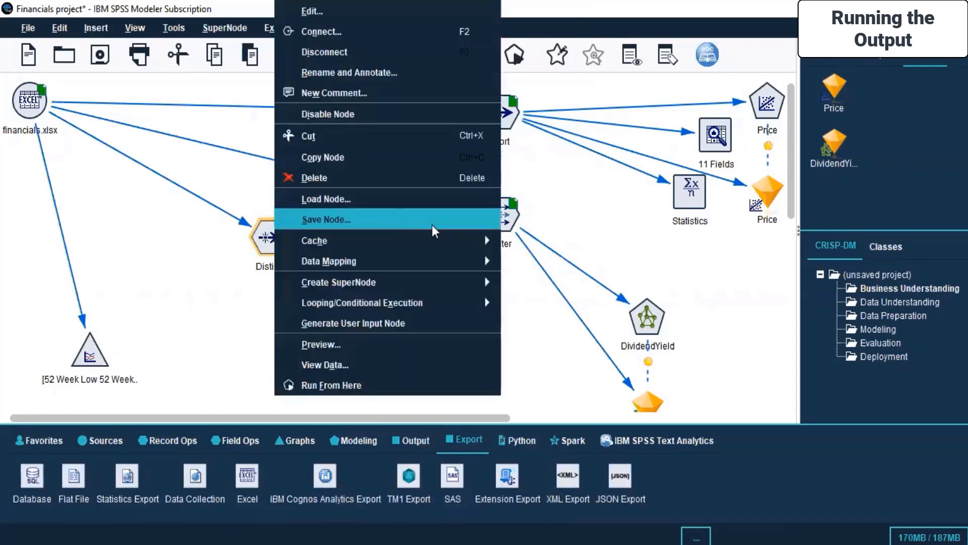
mouse_move(443, 247)
click(524, 242)
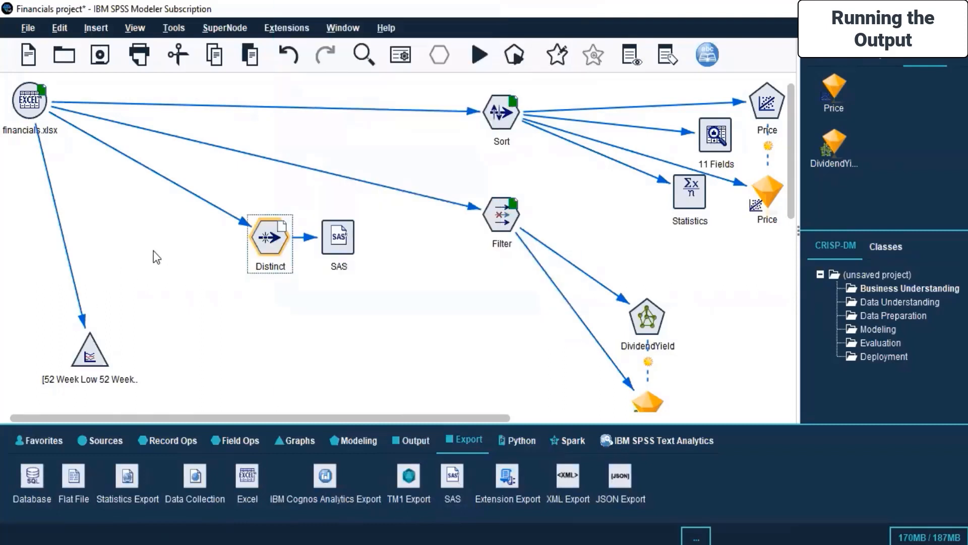
- Try to run the Distinct and SAS nodes together as a selection
drag(246, 191, 395, 284)
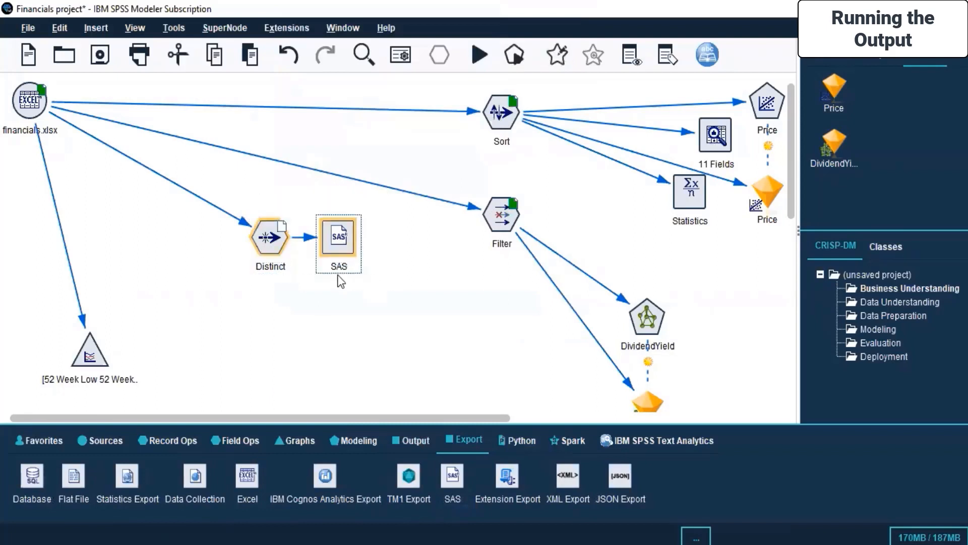
right_click(262, 244)
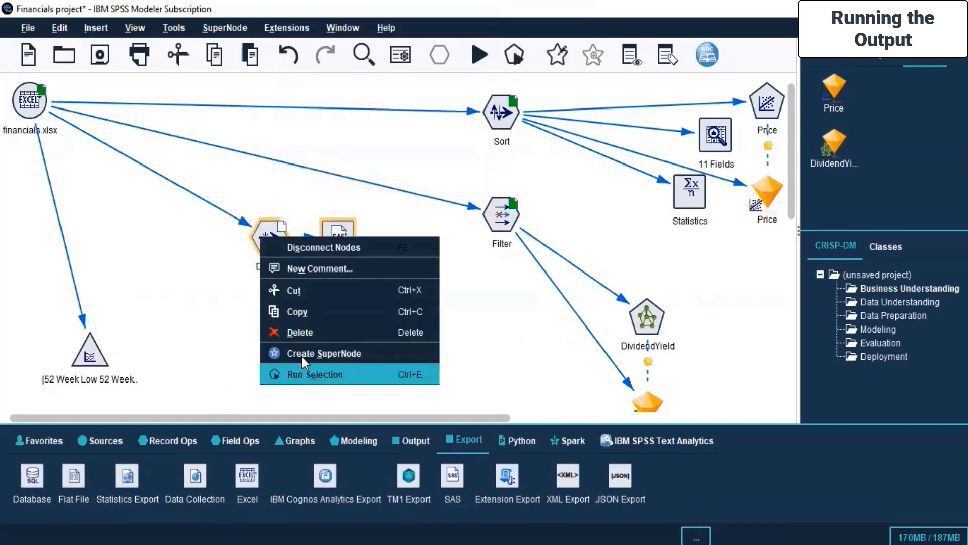
click(300, 373)
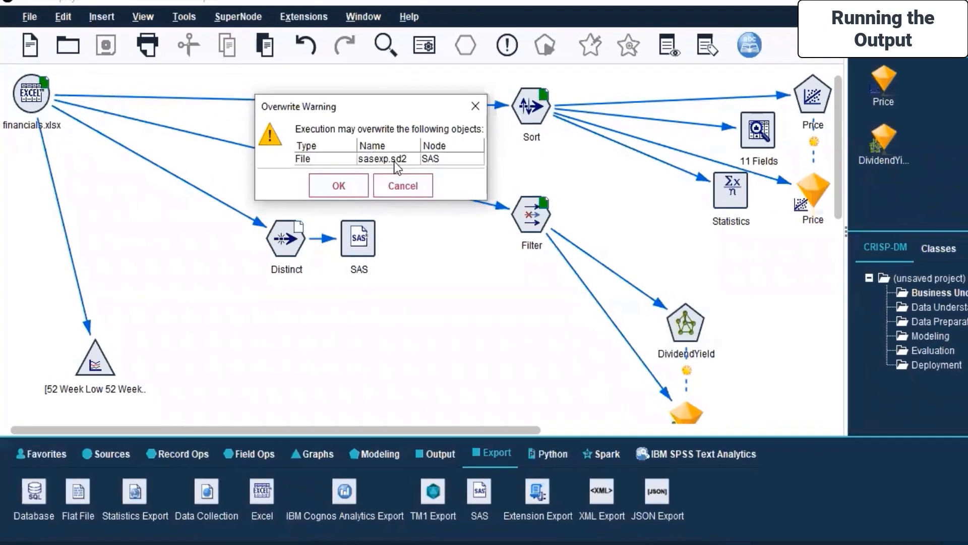
click(403, 186)
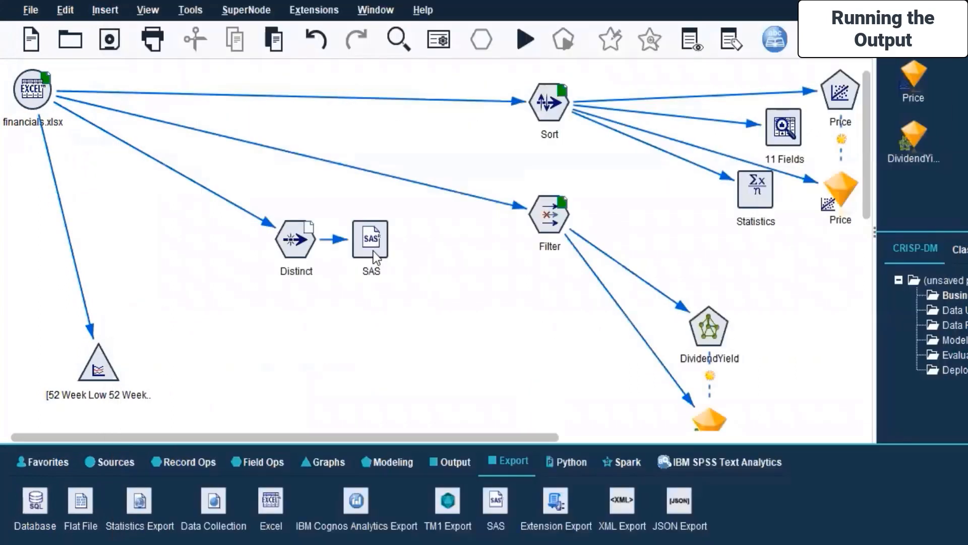
- Set the SAS node's export format to SAS Version 7/8/9 (*.sas7bdat), with sasexp.sas7bdat as the export file, and apply the settings
right_click(374, 251)
click(401, 258)
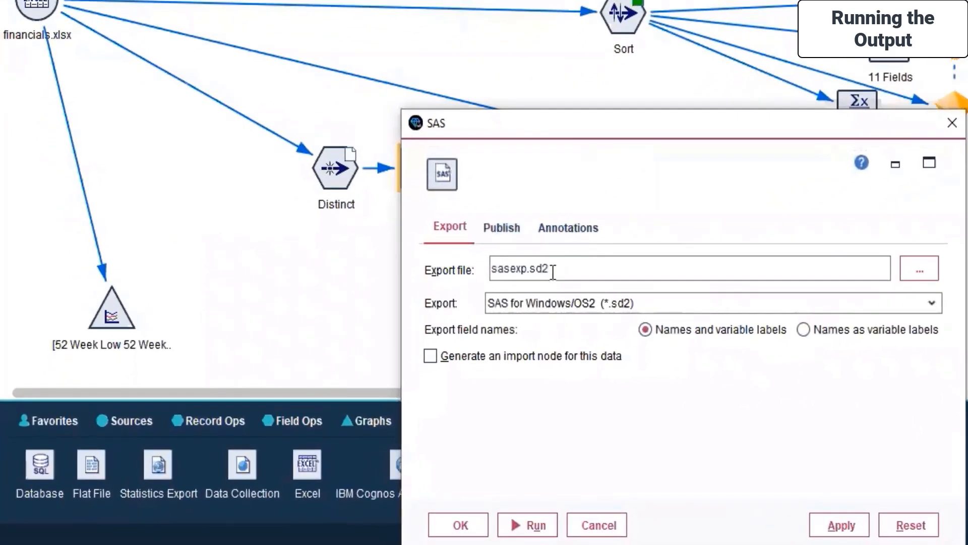
click(576, 308)
click(576, 359)
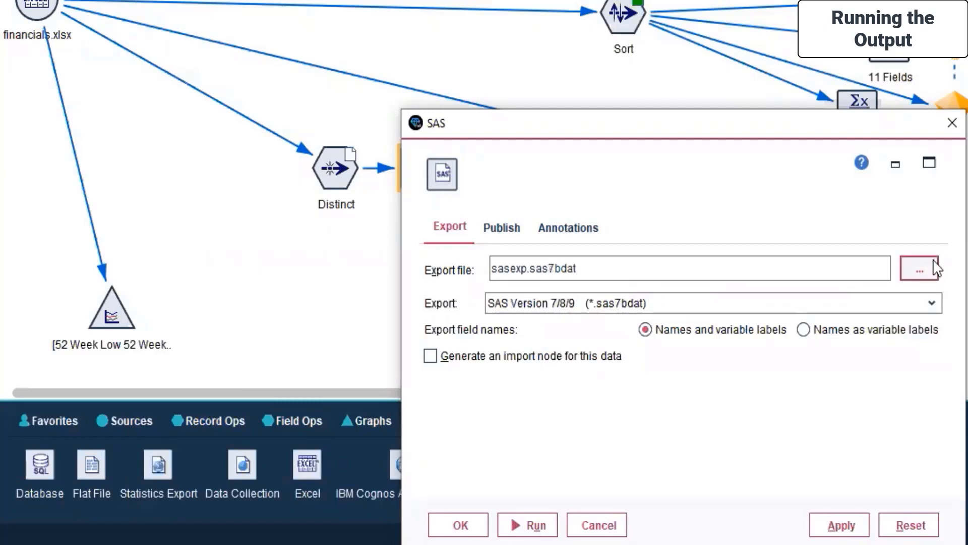
double_click(638, 270)
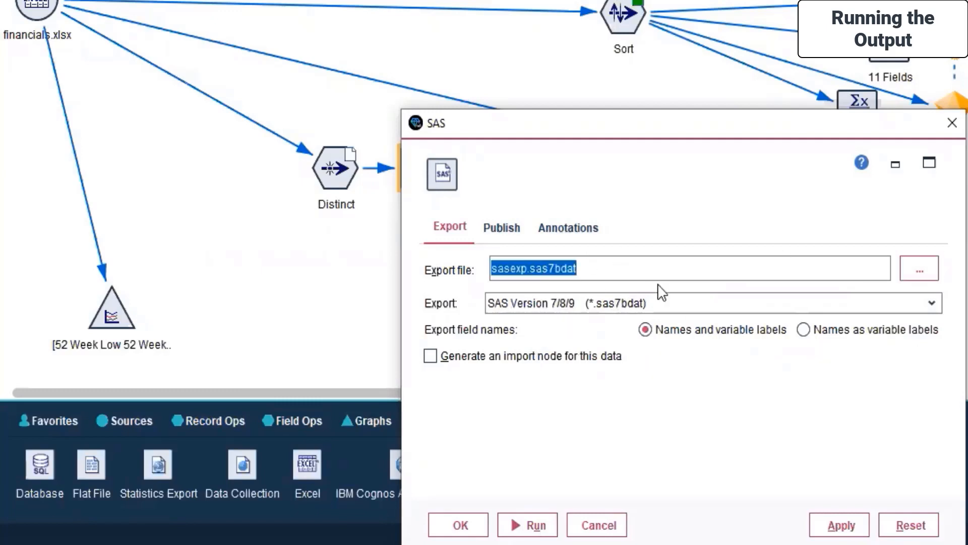
click(831, 522)
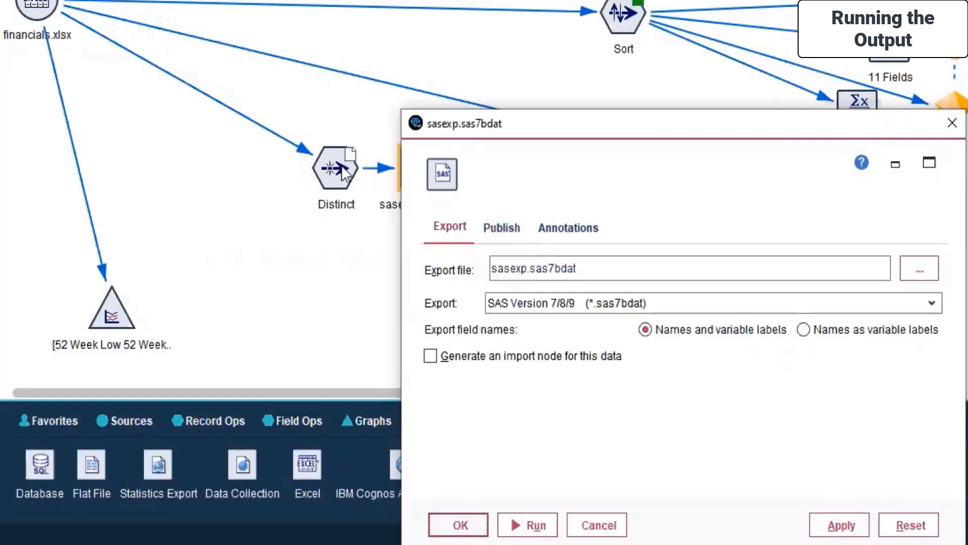
click(461, 525)
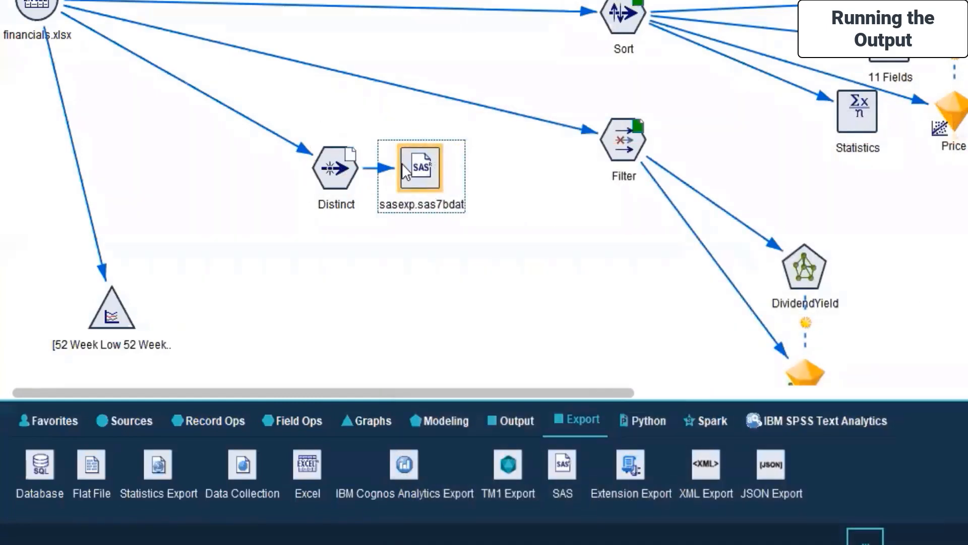
- Open the SAS node's settings and browse for an export location in the Day 10 folder under SPSS MODELLER
right_click(402, 162)
click(494, 186)
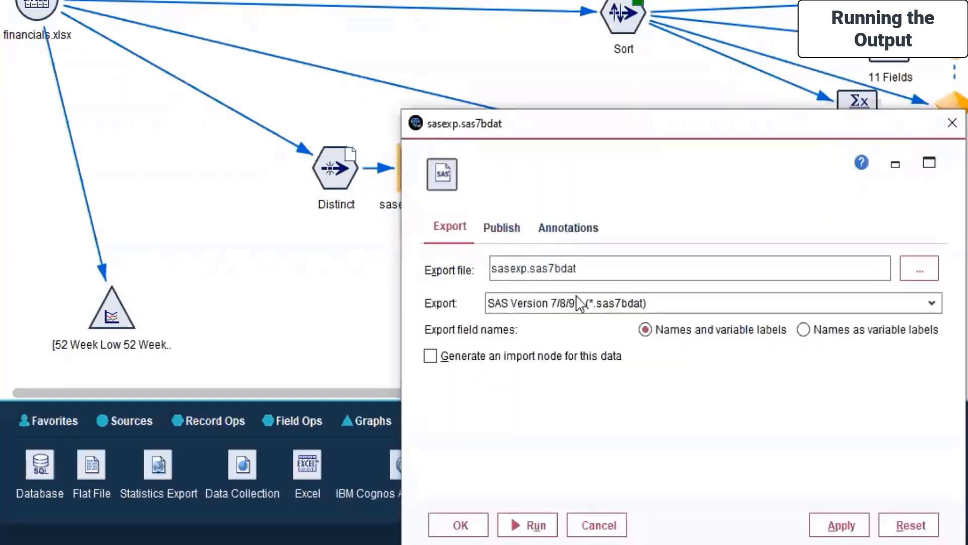
double_click(587, 270)
click(923, 269)
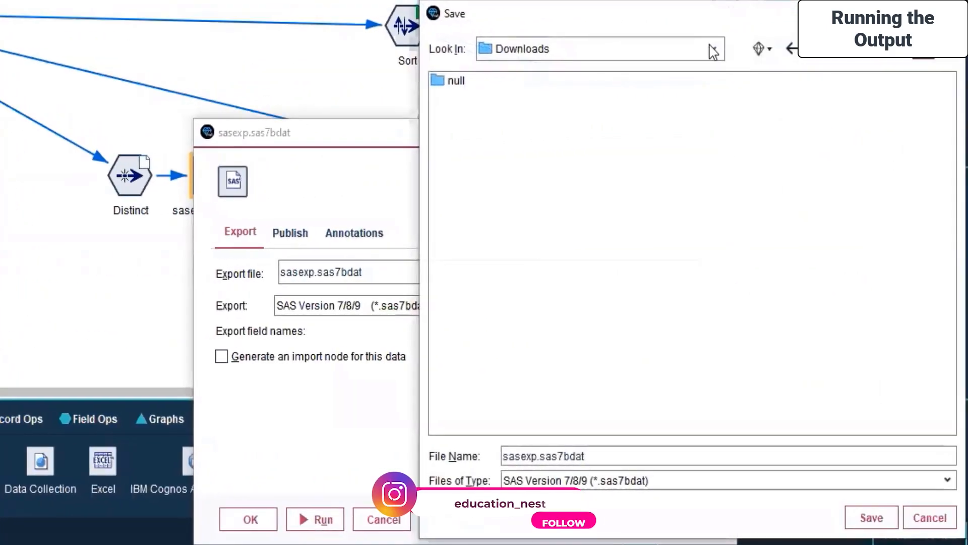
click(720, 48)
click(538, 185)
double_click(477, 179)
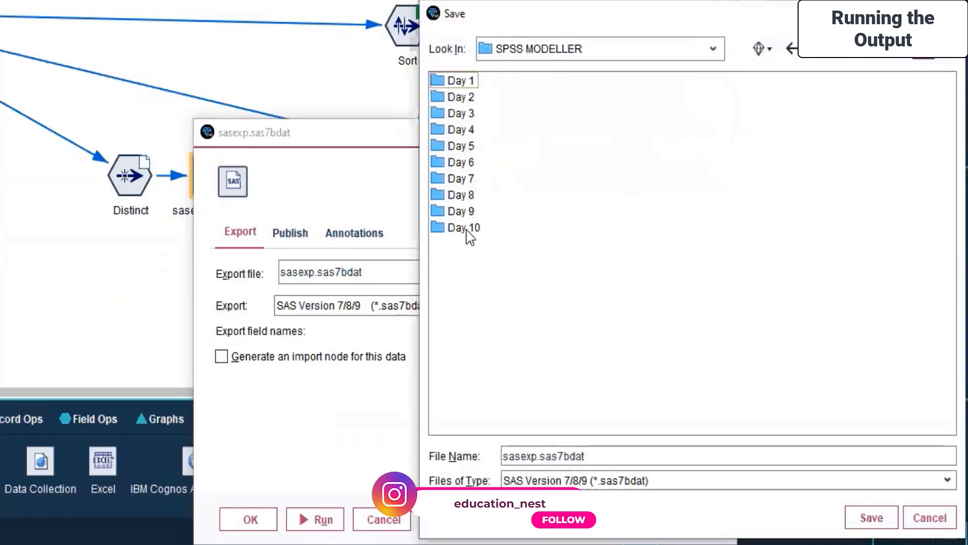
double_click(461, 227)
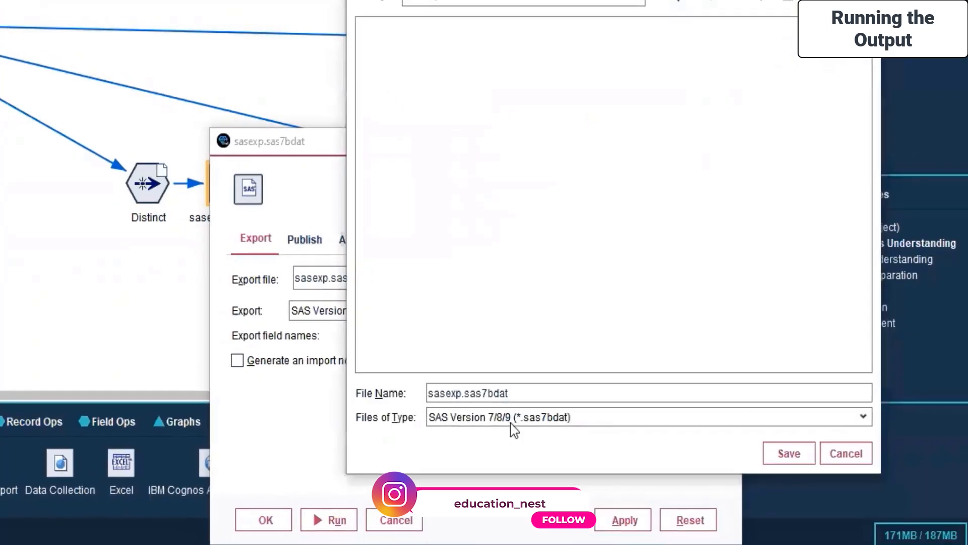
- Name the SAS export file "financial project", save the location, and apply the node settings
triple_click(512, 393)
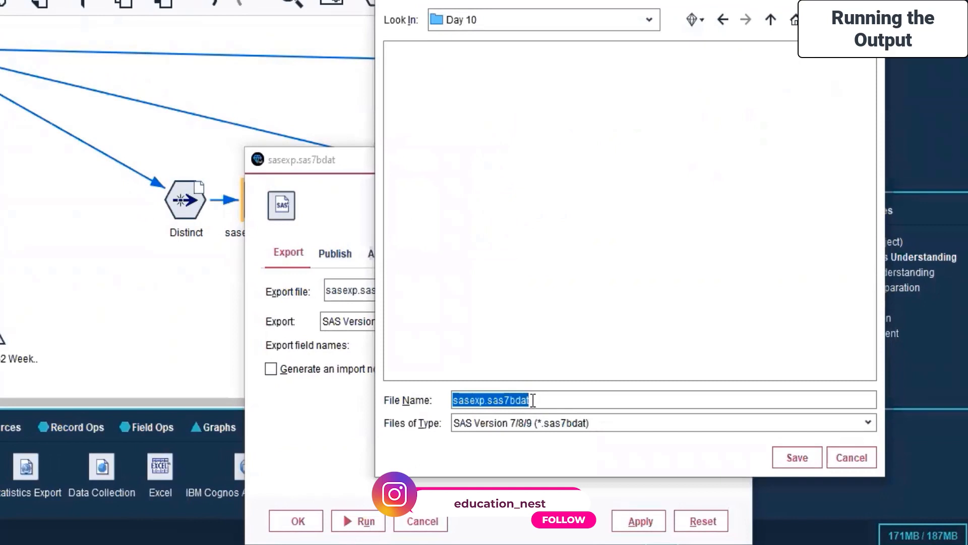
text(financial project)
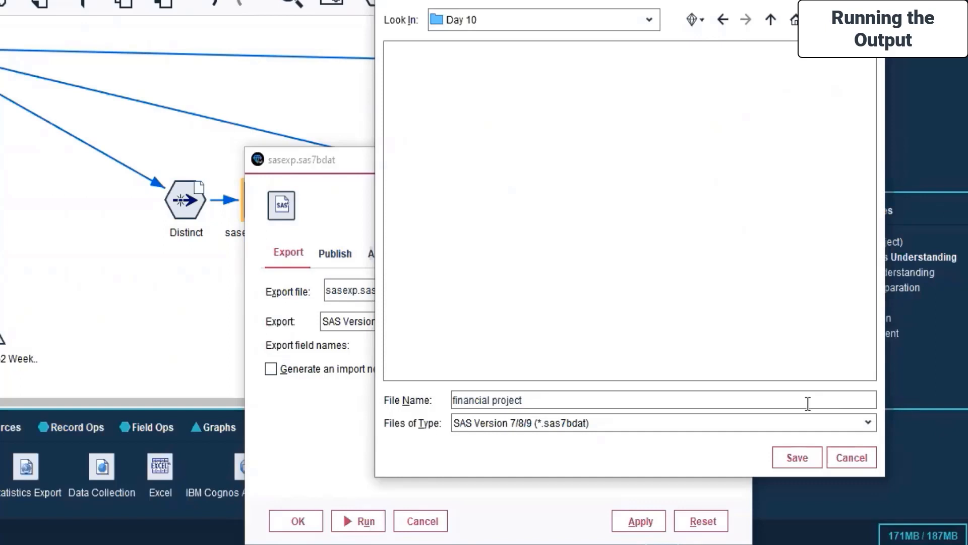
click(790, 460)
click(640, 521)
click(283, 520)
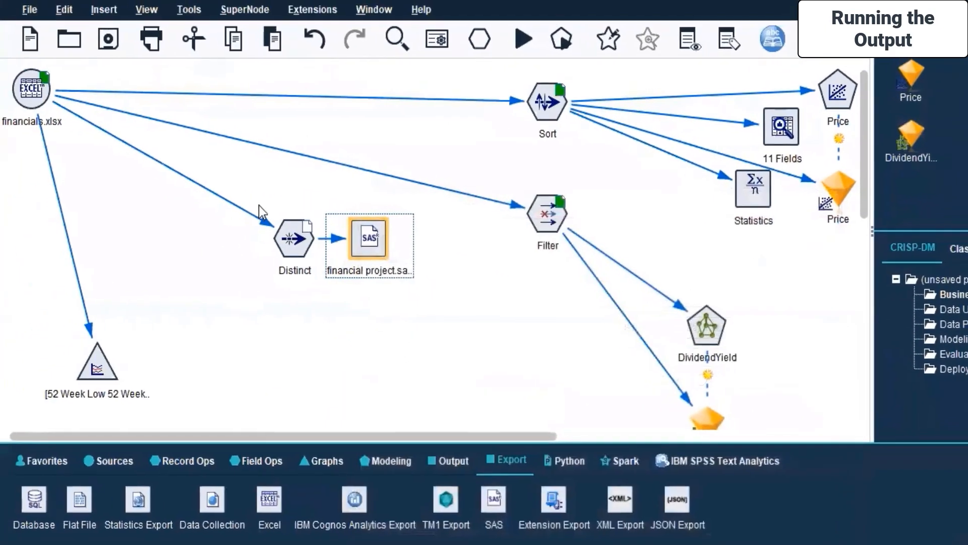
- Try to run the Distinct node and the financial project SAS node together as a selection
drag(428, 290, 192, 207)
right_click(366, 237)
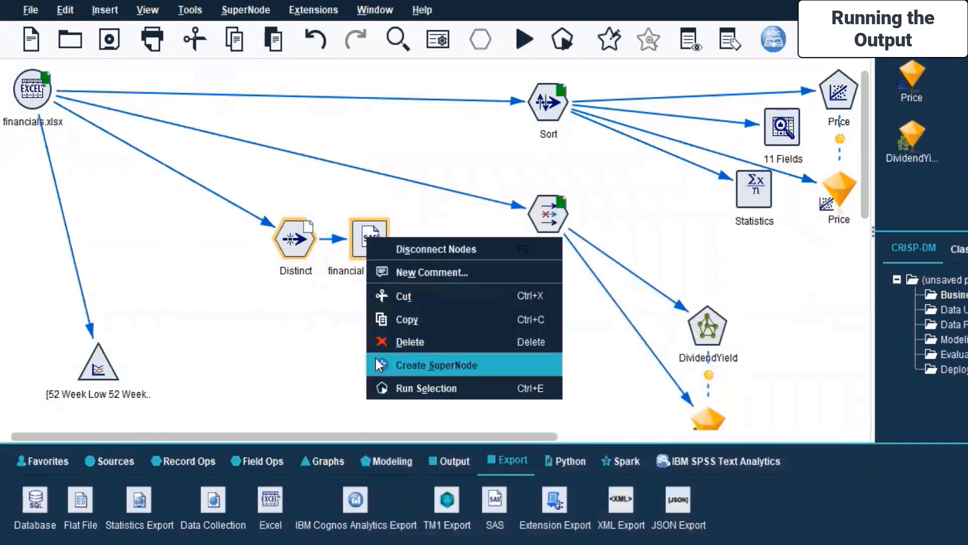
click(396, 388)
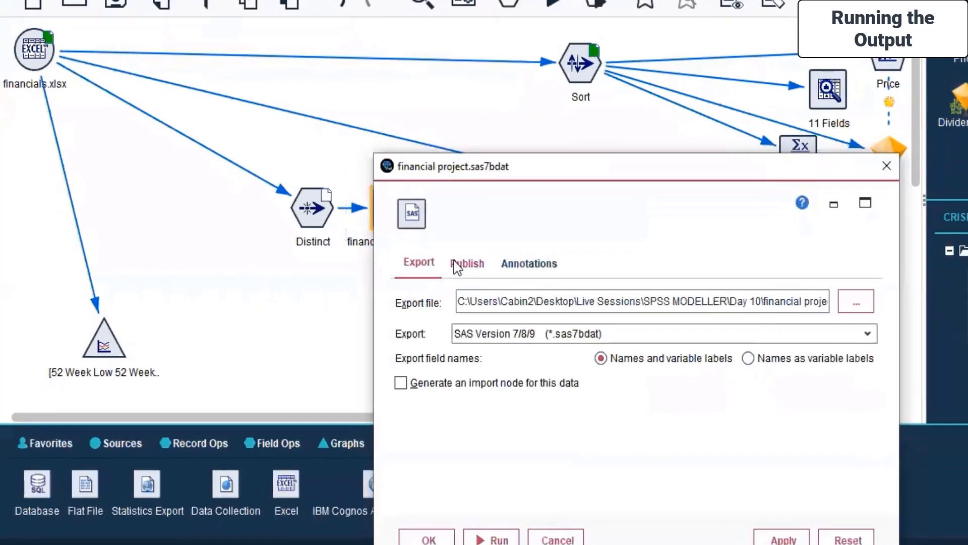
- Review the SAS node's publish, annotation and format settings, and reconfirm financial project.sas7bdat in Day 10 as the export file
click(464, 264)
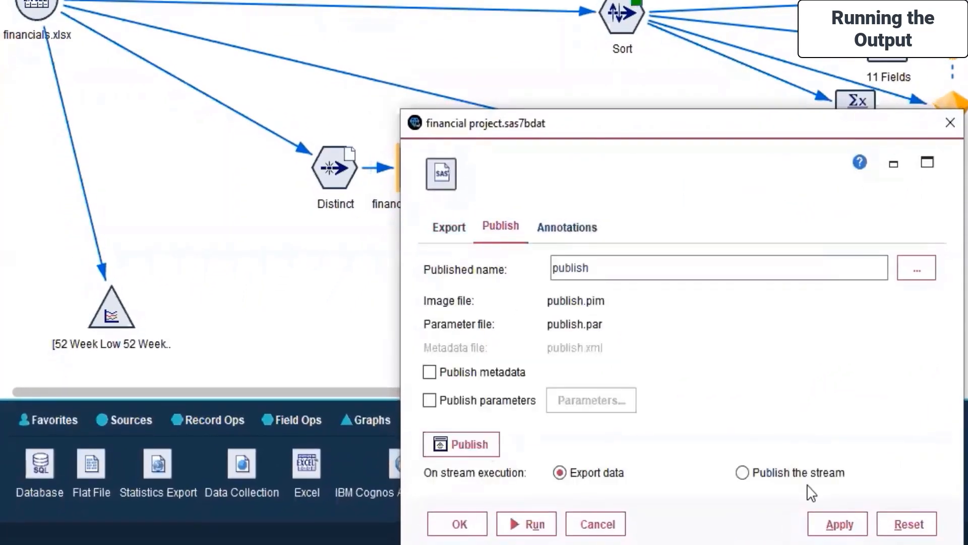
click(565, 227)
click(467, 229)
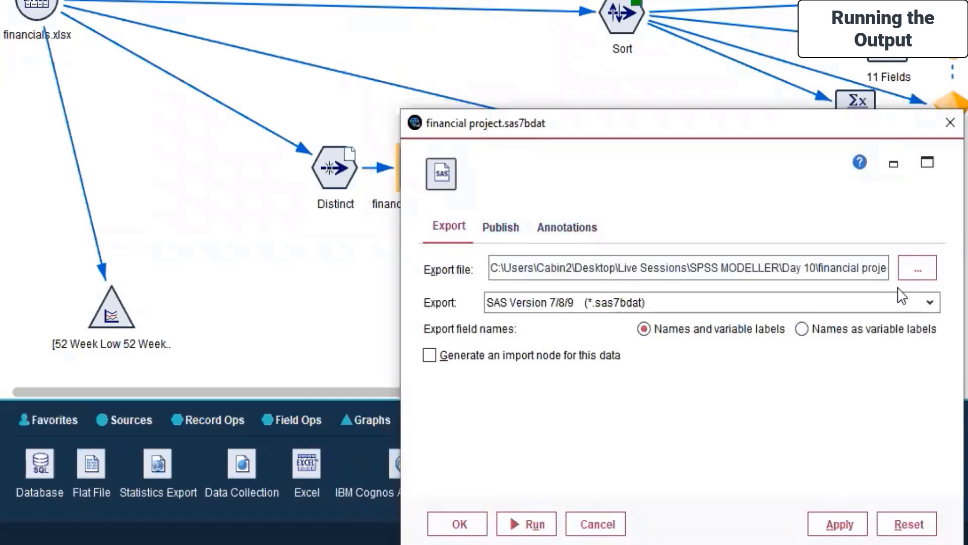
click(927, 305)
click(927, 304)
click(926, 272)
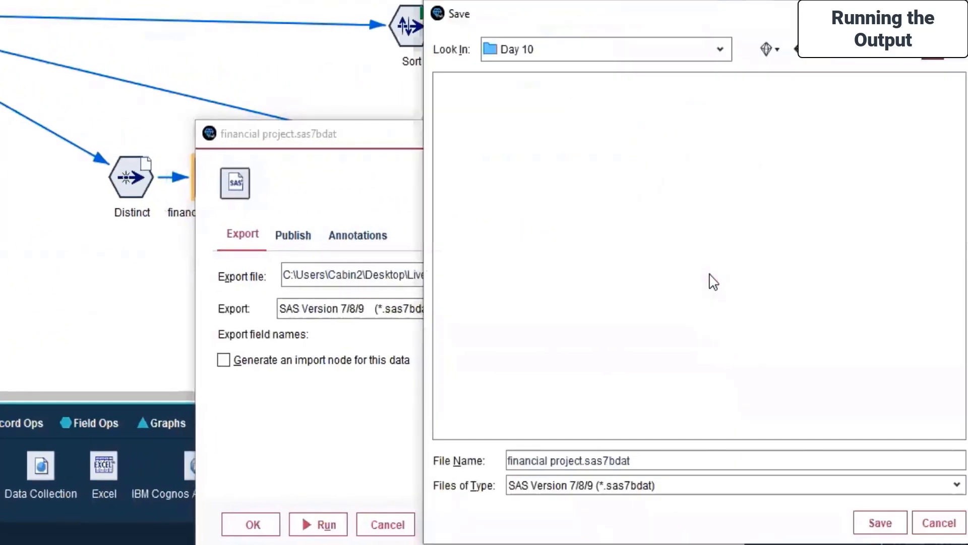
click(877, 522)
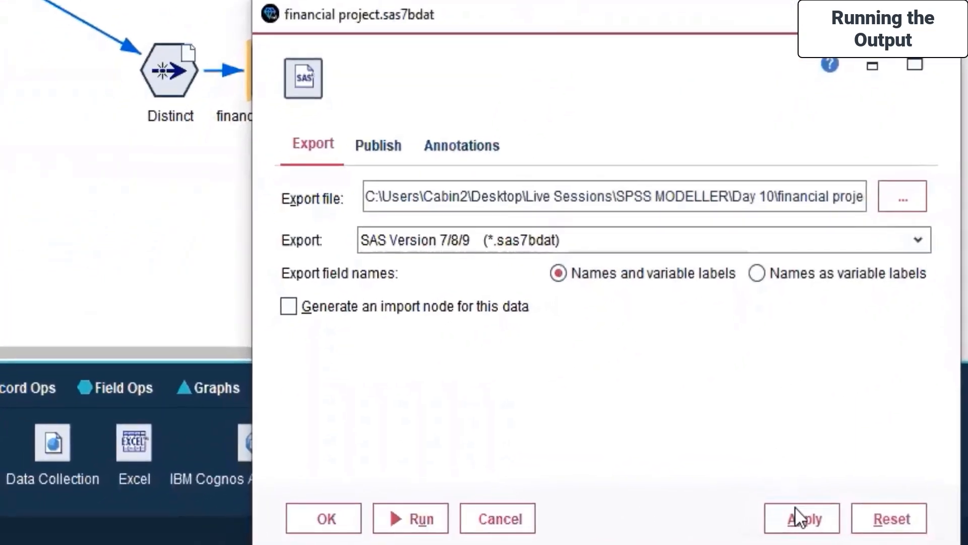
click(693, 522)
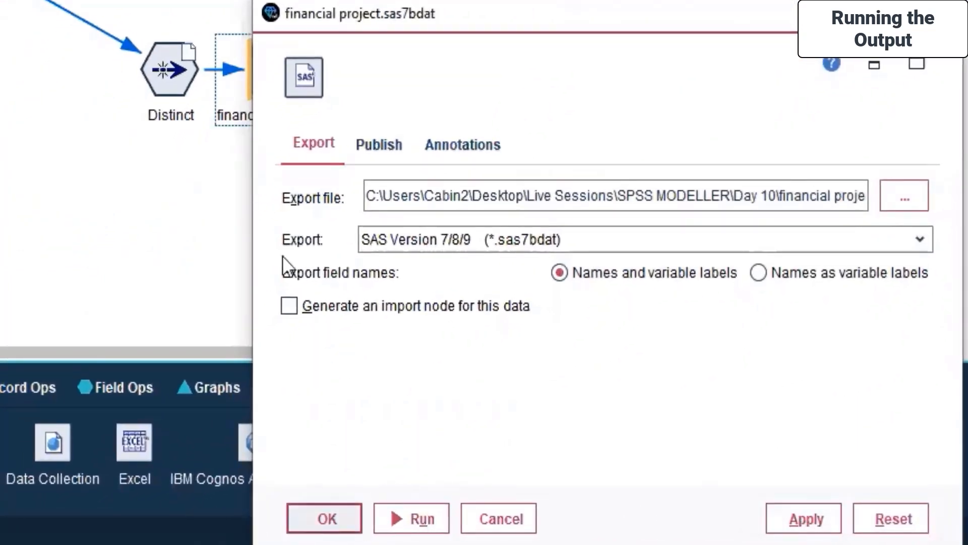
click(326, 522)
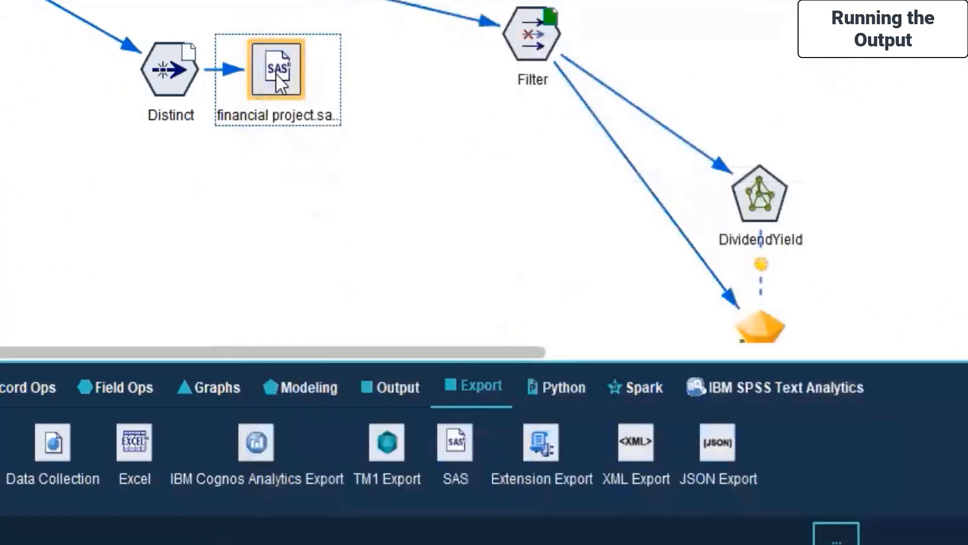
- Try to run the financial project SAS node on its own and dismiss the stream messages
right_click(275, 73)
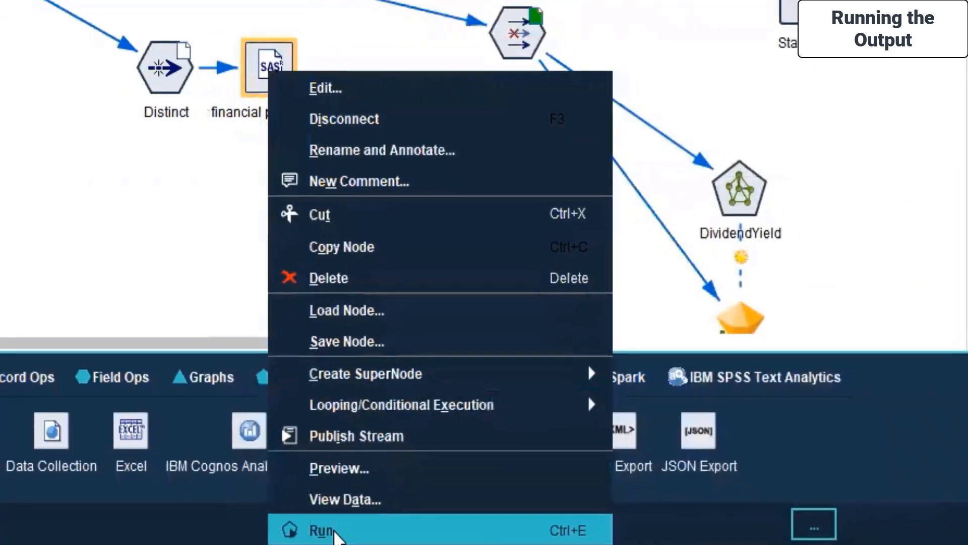
click(333, 531)
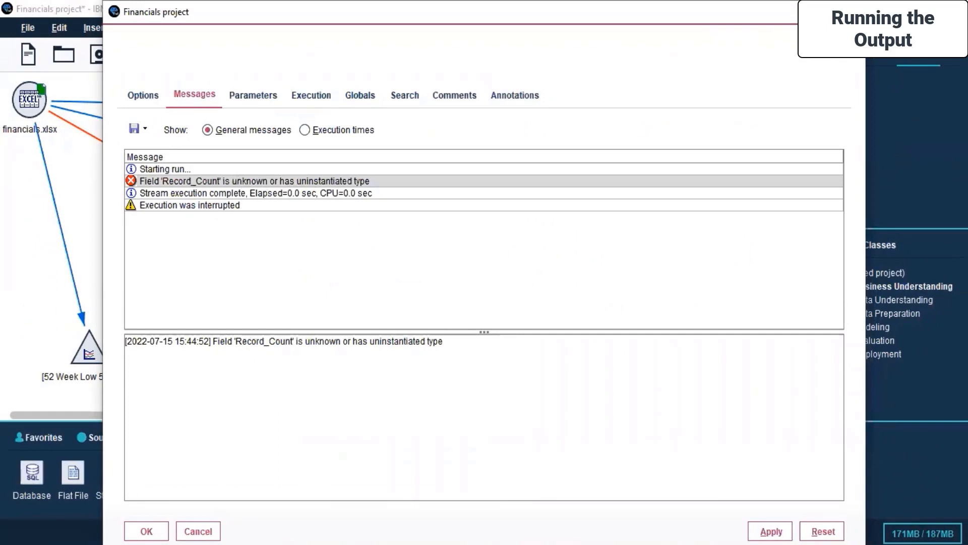
click(849, 12)
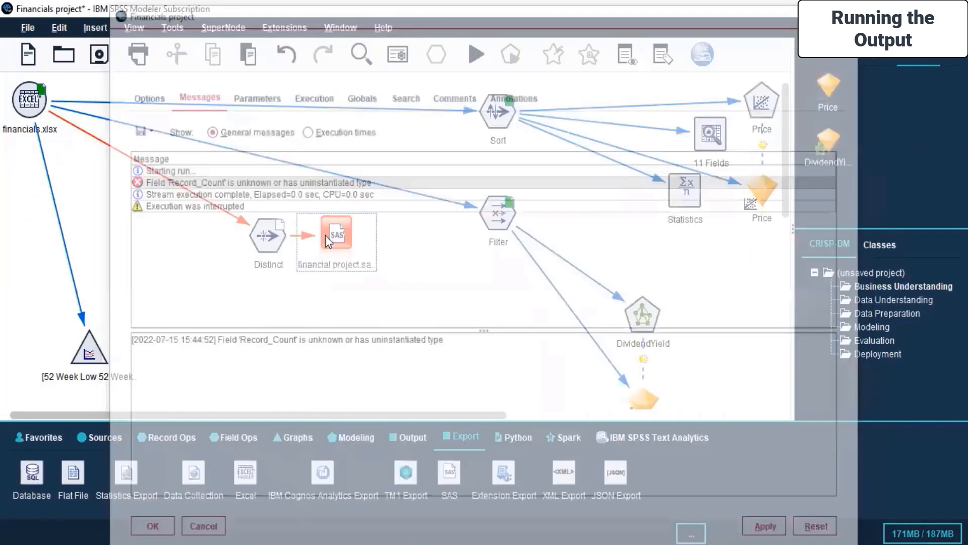
- Preview the data reaching the SAS node, examine it through to the last field, and close the preview
right_click(339, 222)
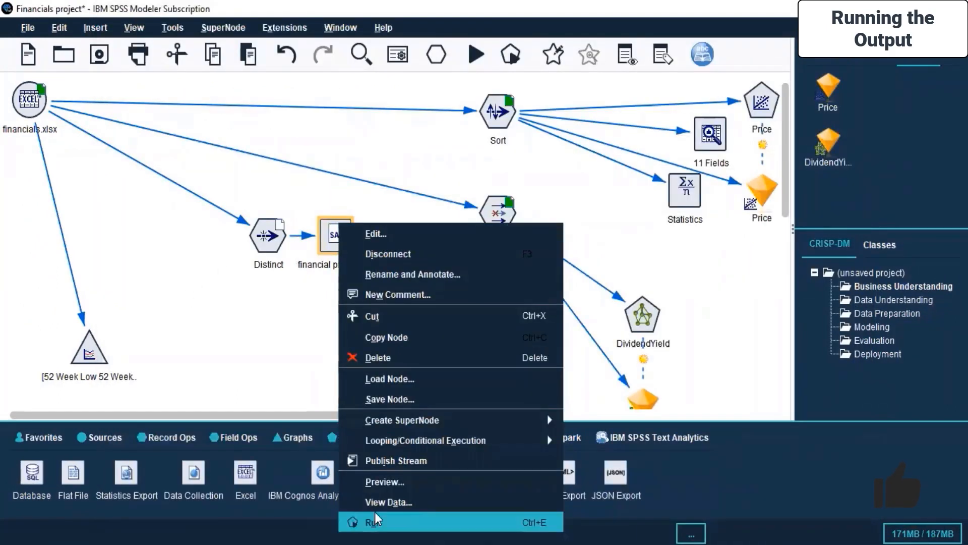
click(375, 482)
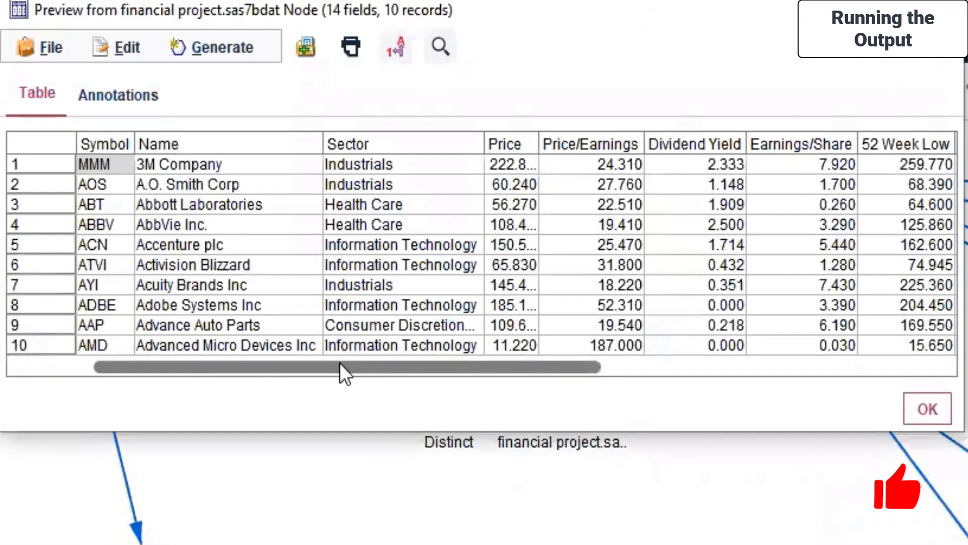
drag(340, 363, 659, 377)
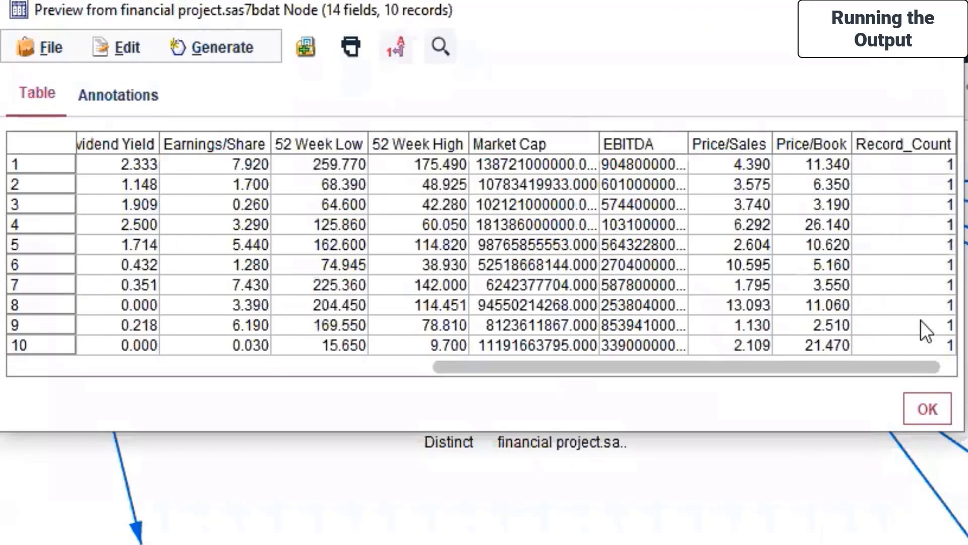
click(927, 408)
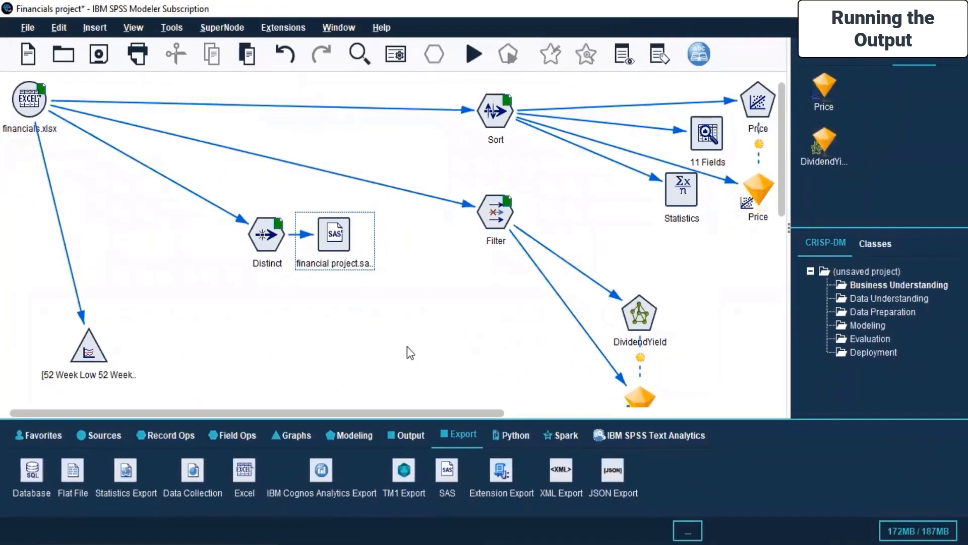
- Try running the SAS node again after the preview and close the stream messages
right_click(332, 245)
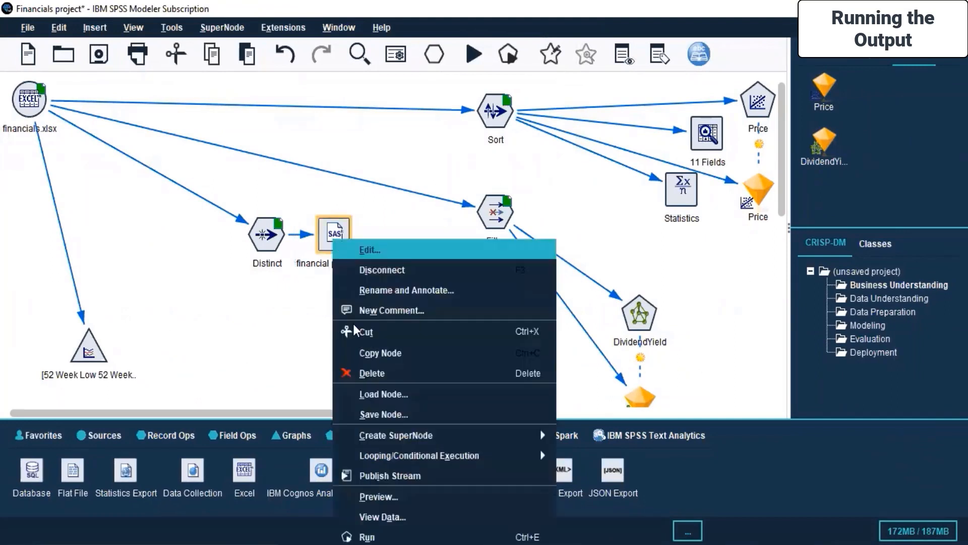
click(353, 534)
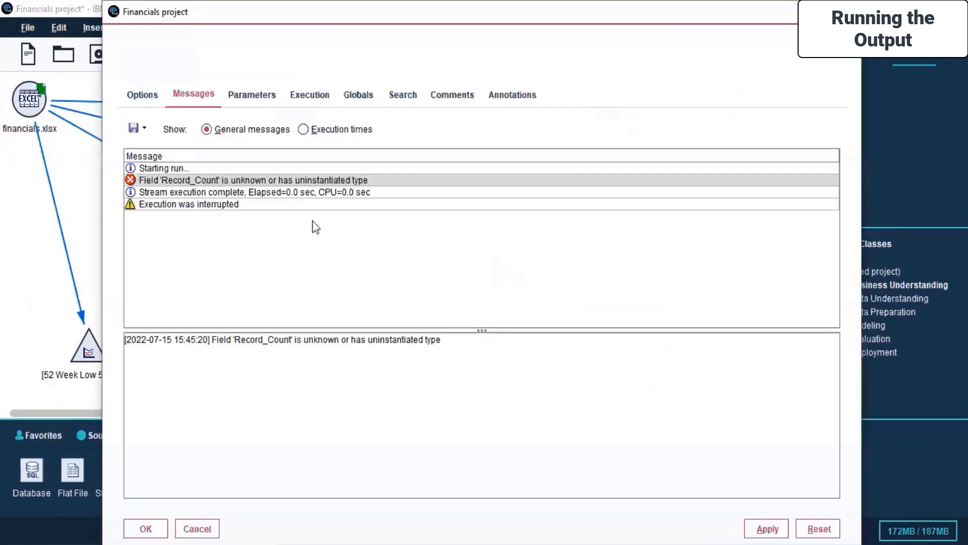
click(148, 530)
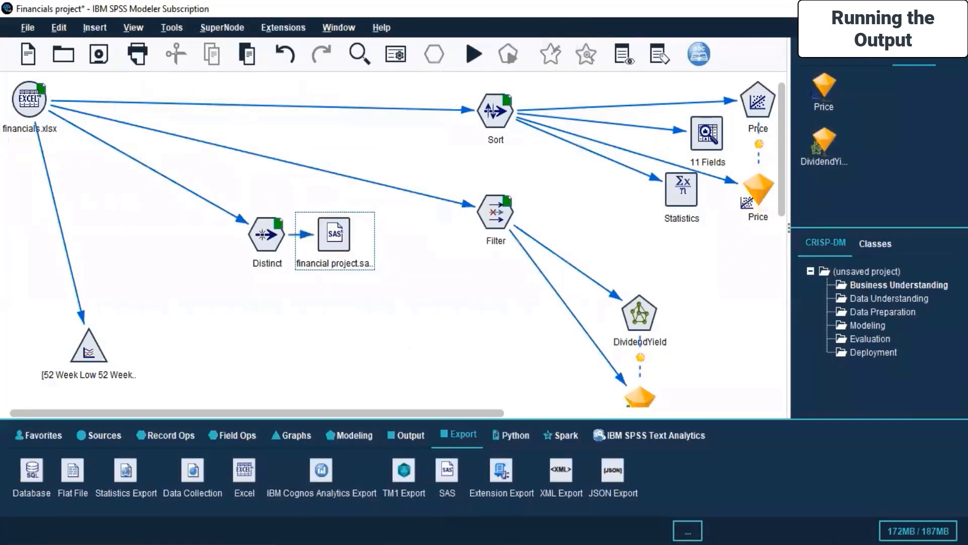
- Switch to File Explorer, refresh the Day 10 folder to check for the exported file, and return to SPSS Modeler
click(454, 503)
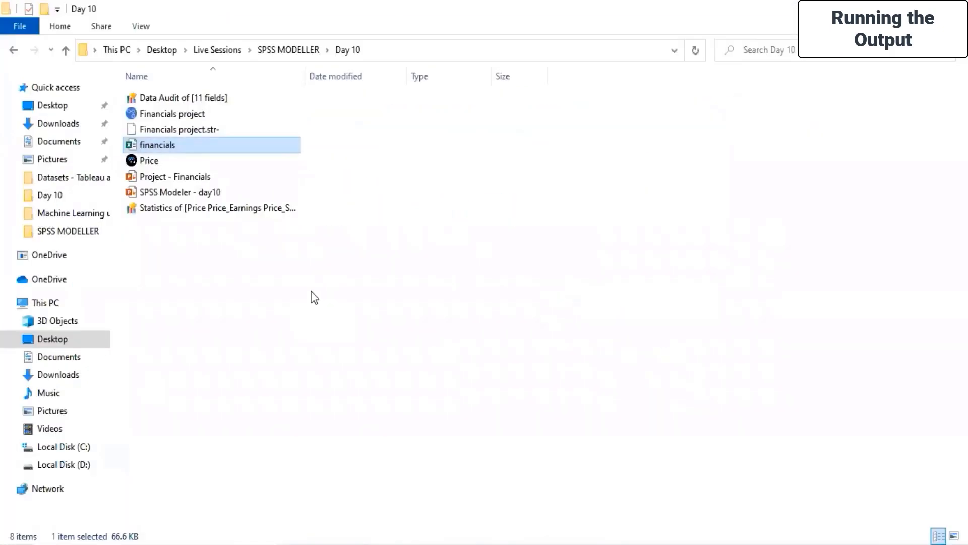
right_click(314, 297)
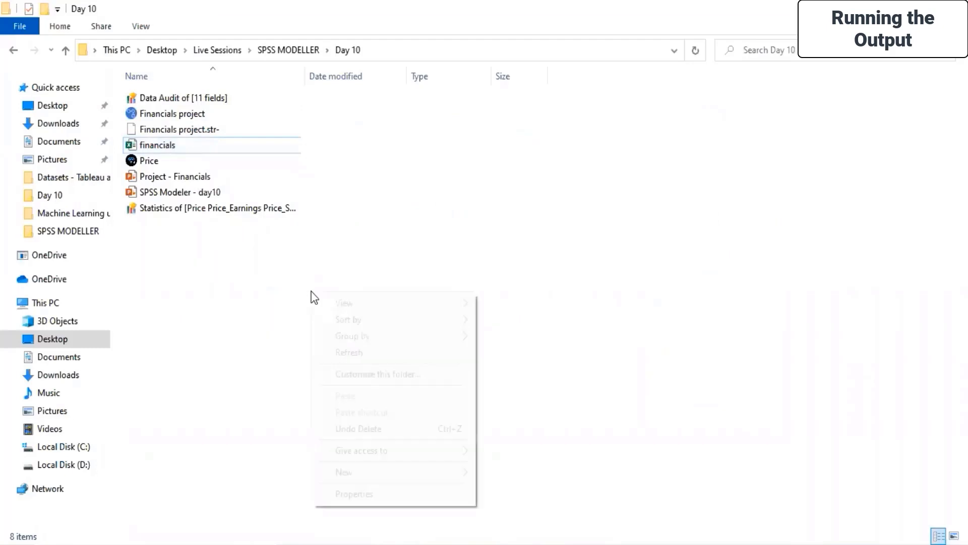
click(365, 352)
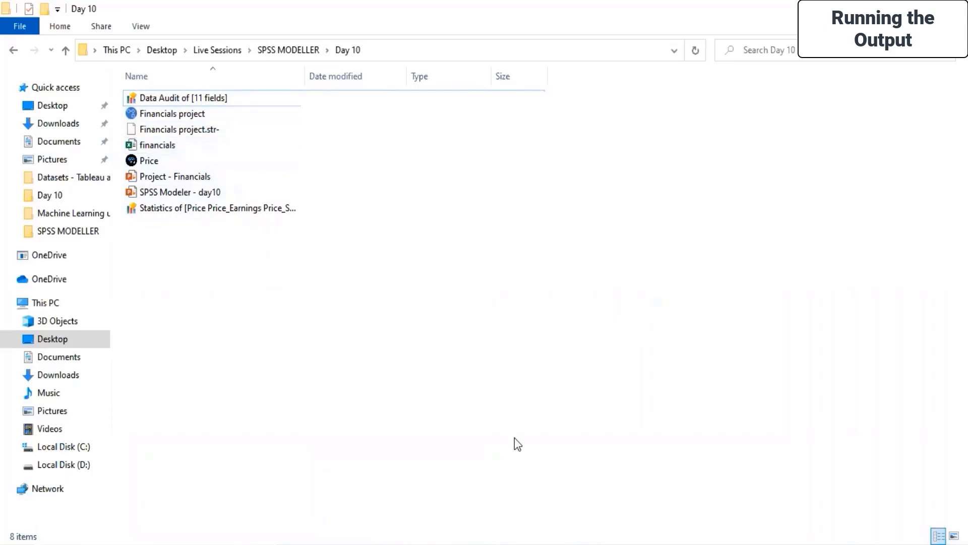
click(504, 543)
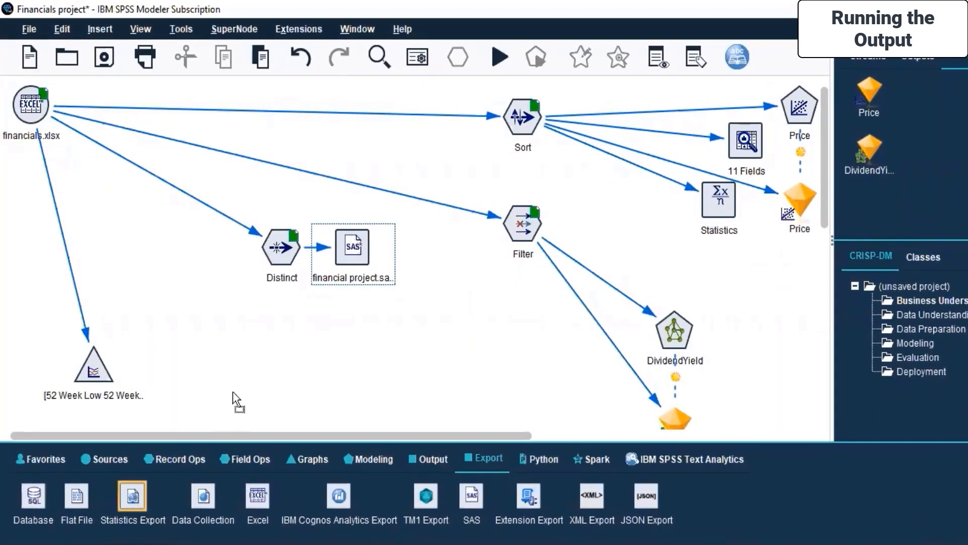
- Add a Statistics Export node below the Distinct node and connect Distinct to it
drag(232, 391, 290, 347)
click(277, 245)
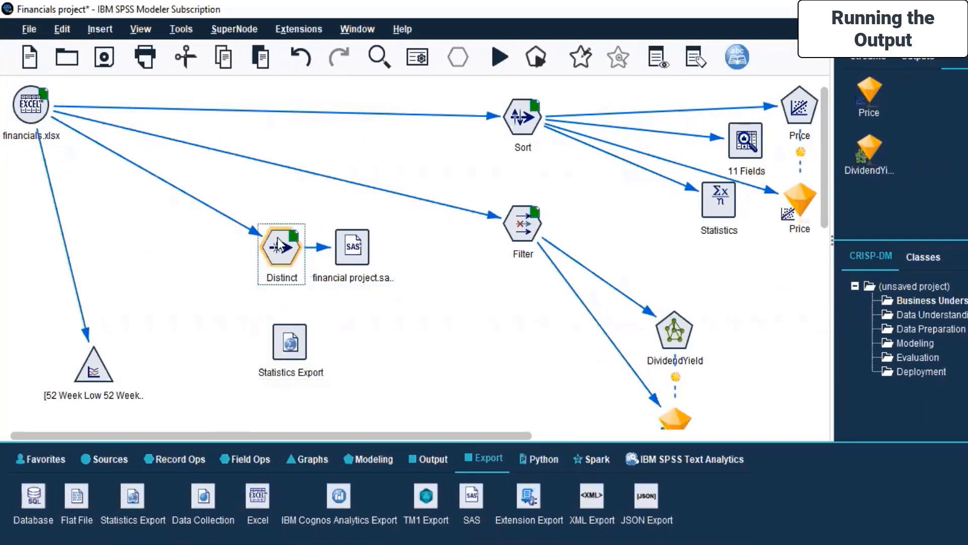
right_click(278, 239)
click(326, 33)
click(296, 348)
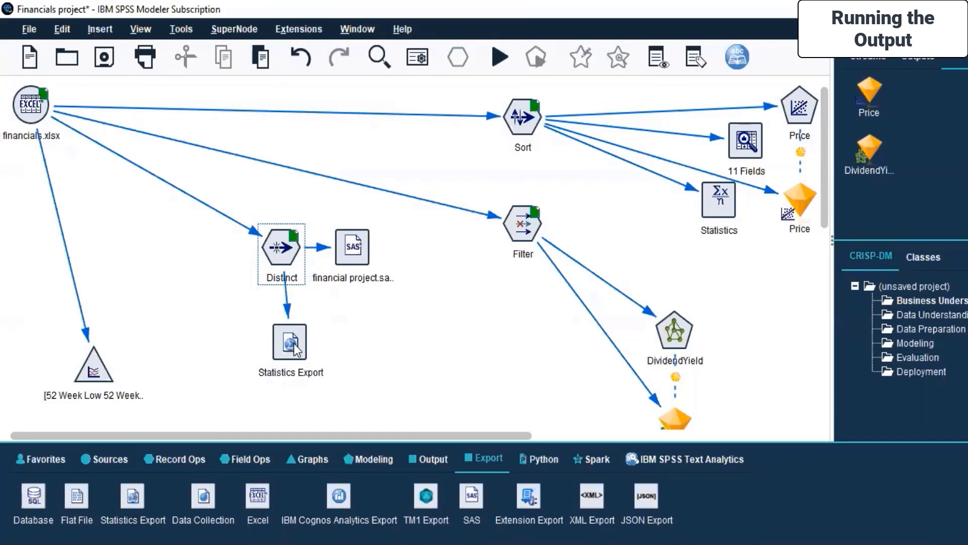
- Inspect the Statistics Export node's export settings and close them without changes
click(291, 347)
right_click(291, 348)
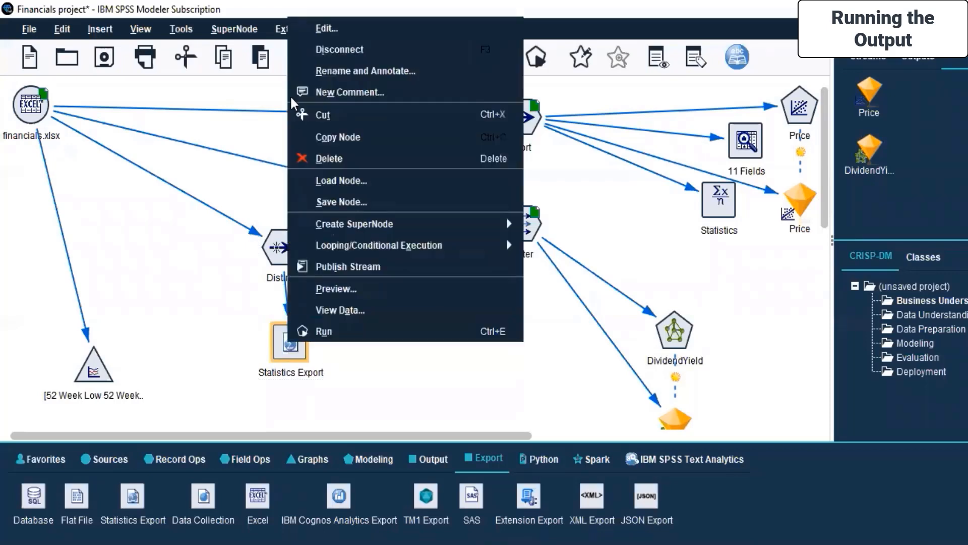
key(Return)
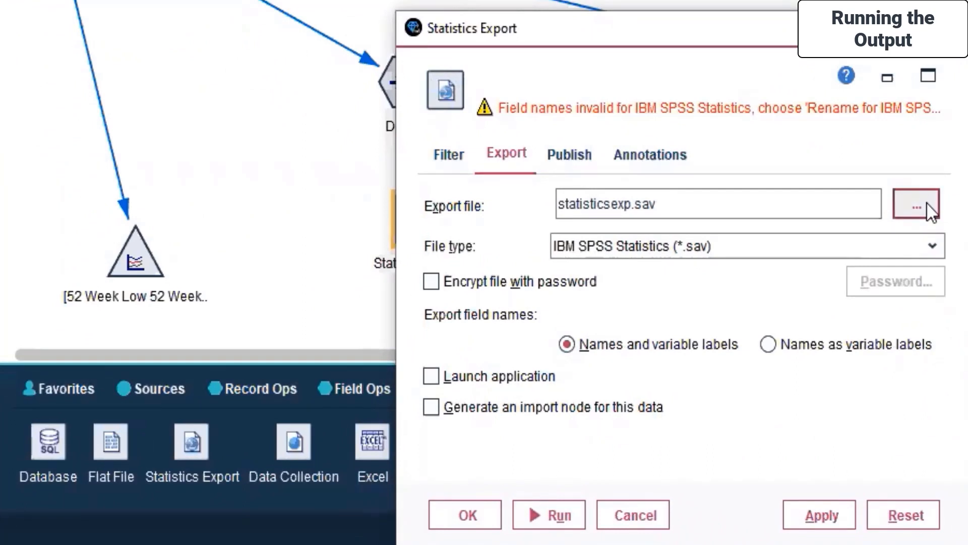
click(617, 524)
- Change the SAS node's export file location to the Desktop folder, keeping the file name financial project.sas7bdat
click(513, 98)
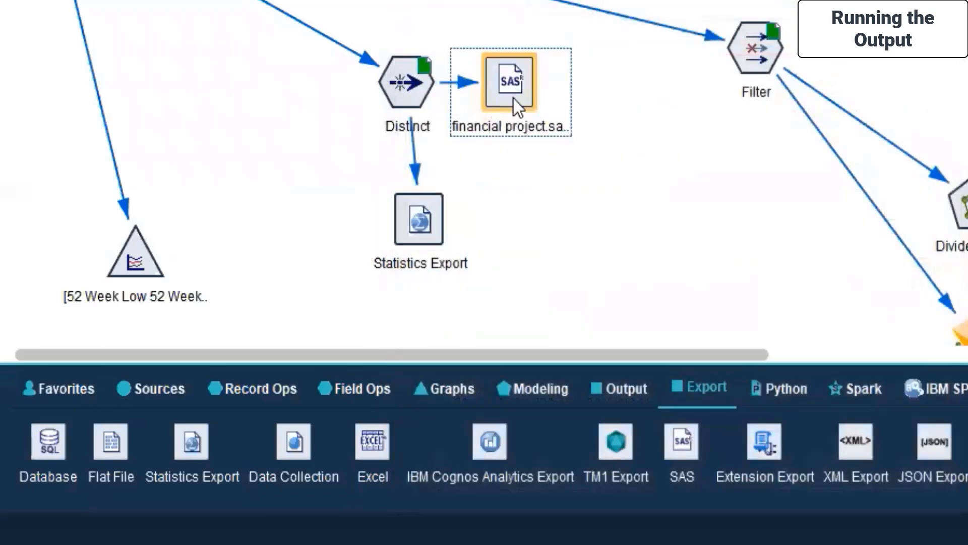
right_click(513, 97)
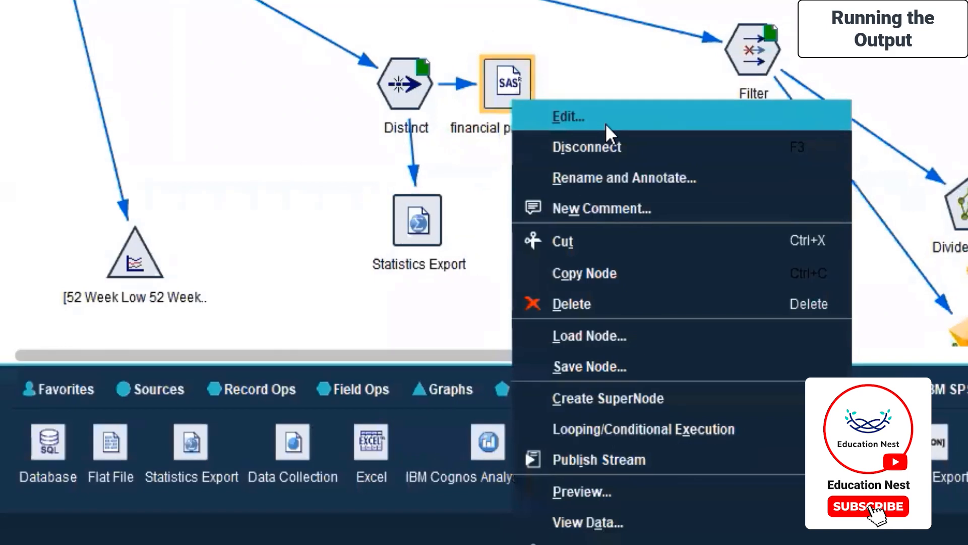
click(605, 123)
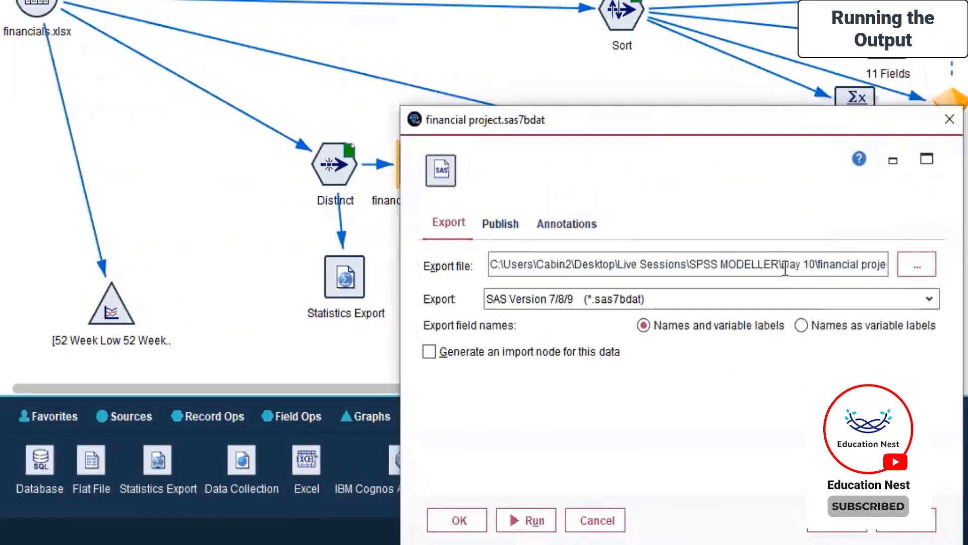
triple_click(785, 268)
click(785, 269)
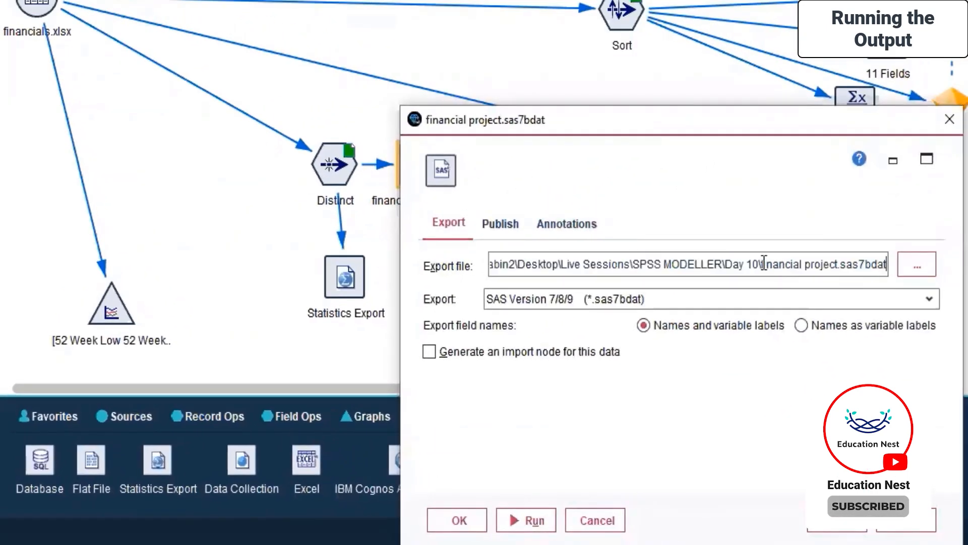
click(704, 270)
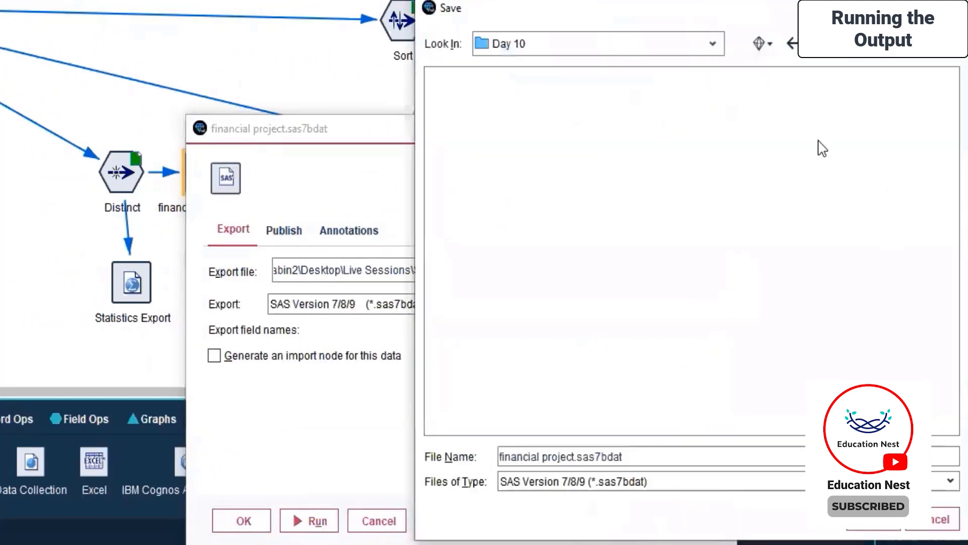
click(713, 44)
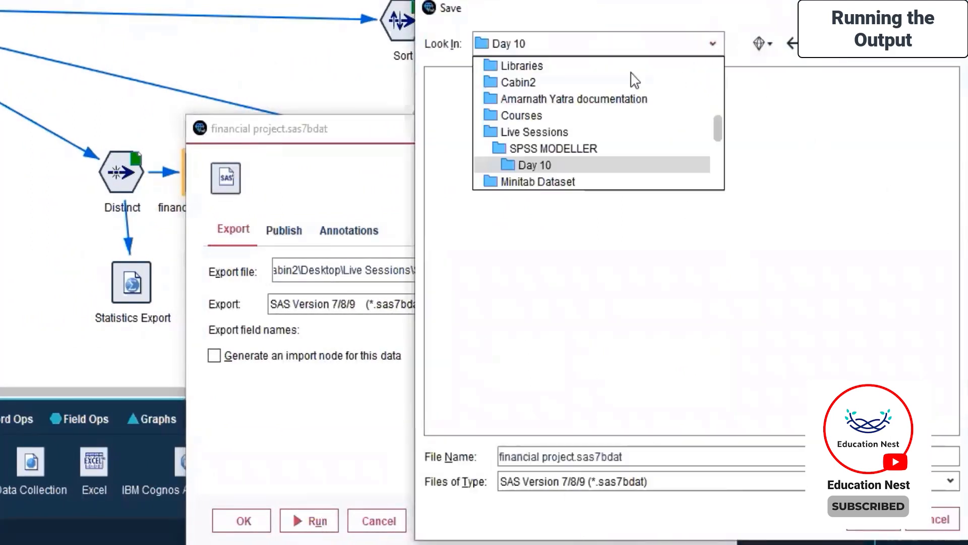
scroll(534, 91, up, 5)
click(510, 82)
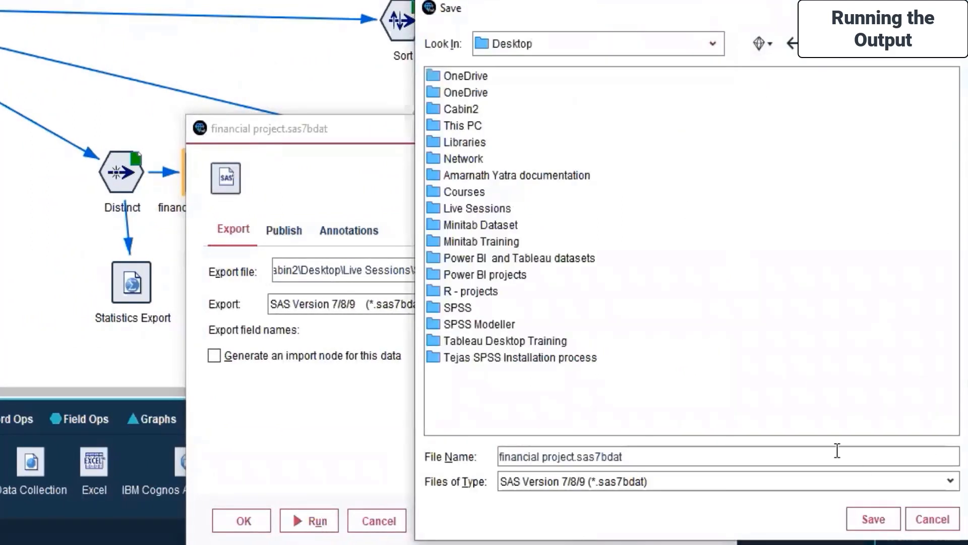
click(874, 520)
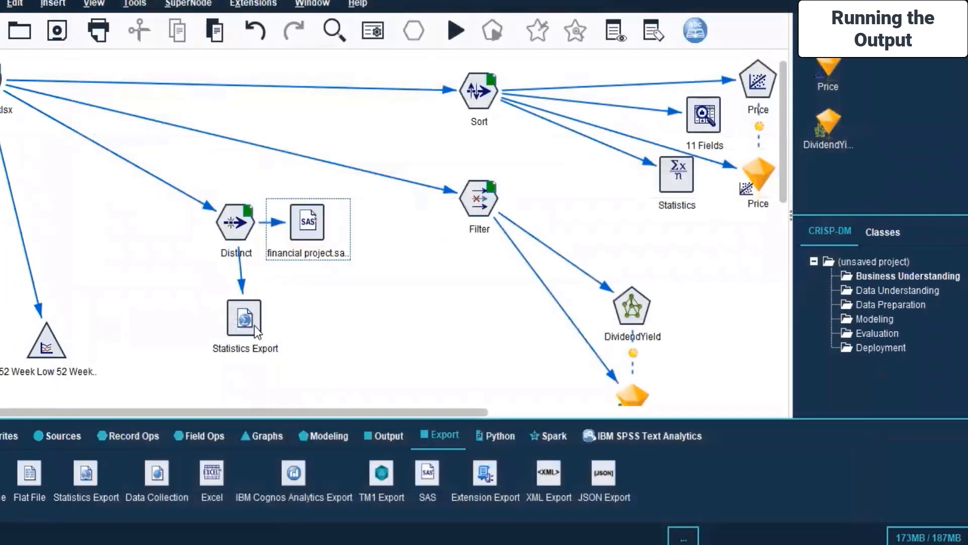
- Review the Statistics Export node's Filter, Publish and Annotations settings and close them with the settings accepted
drag(254, 325, 246, 327)
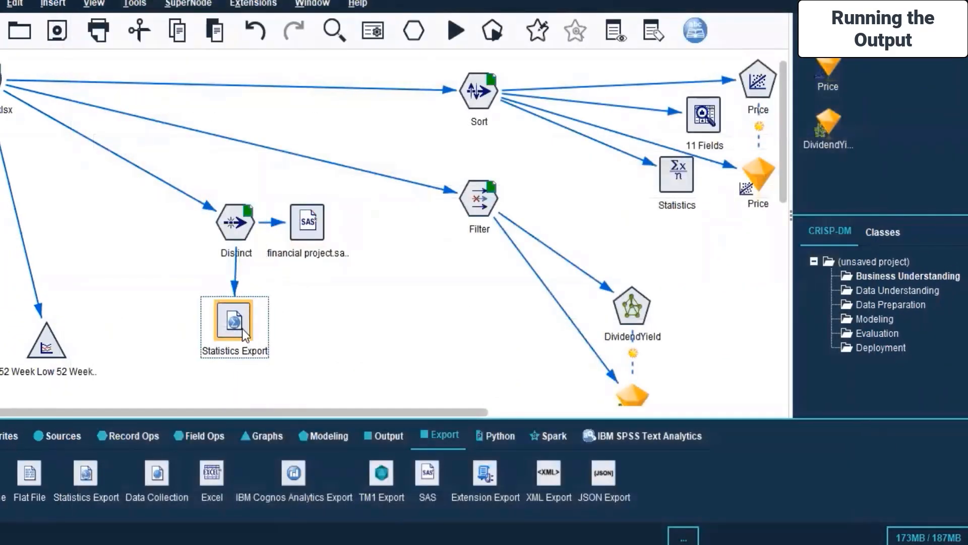
right_click(235, 328)
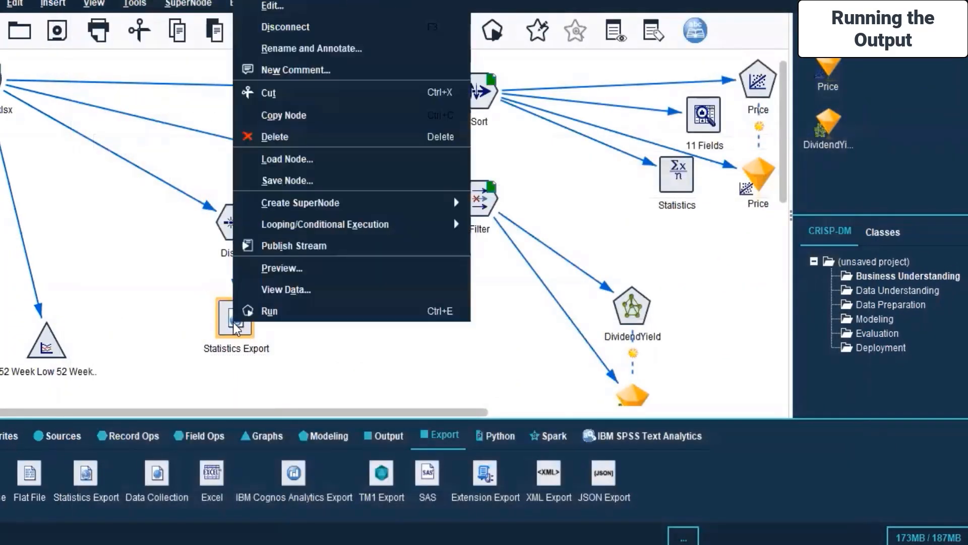
click(281, 8)
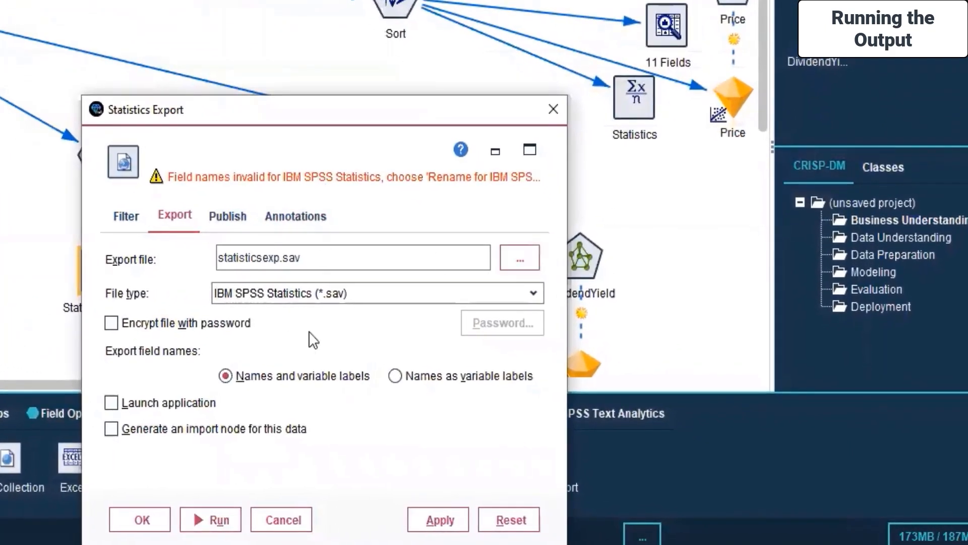
click(126, 214)
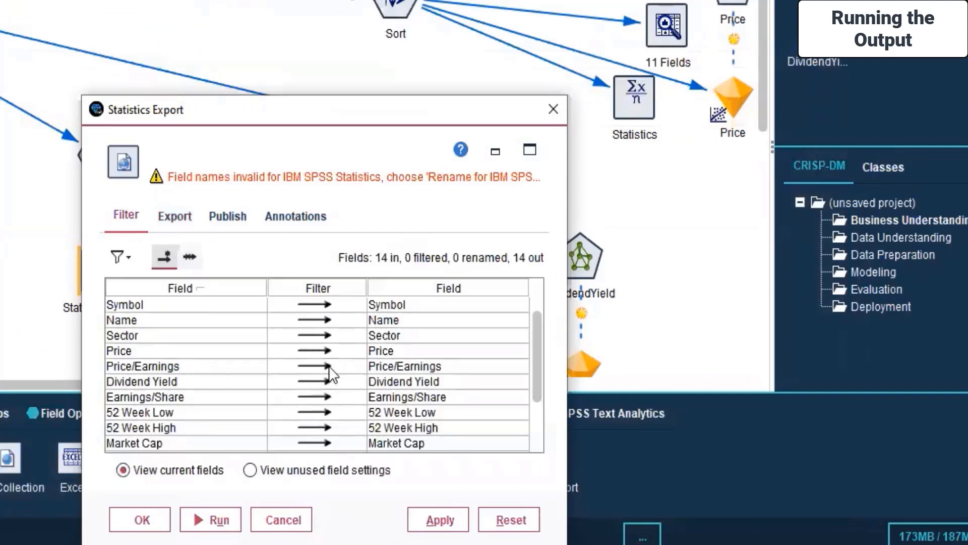
click(229, 217)
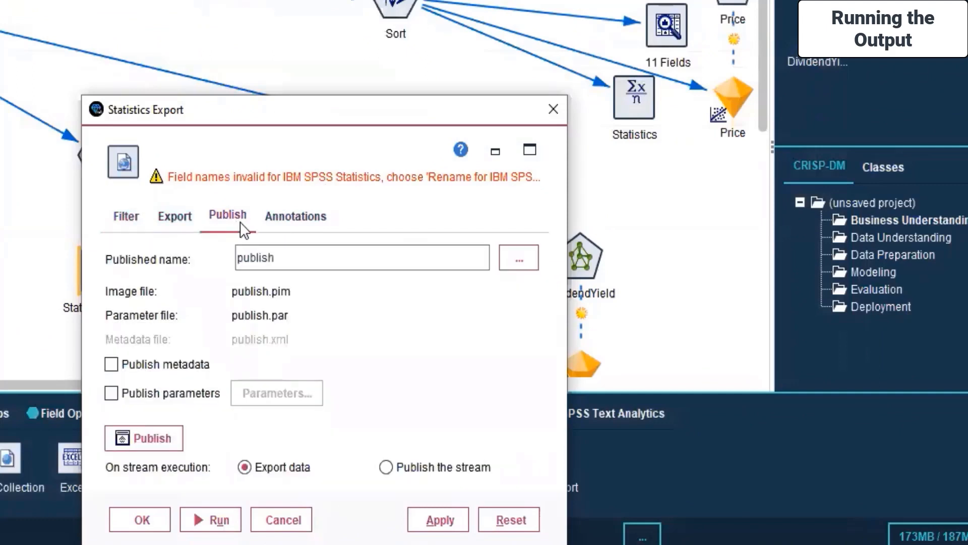
click(293, 226)
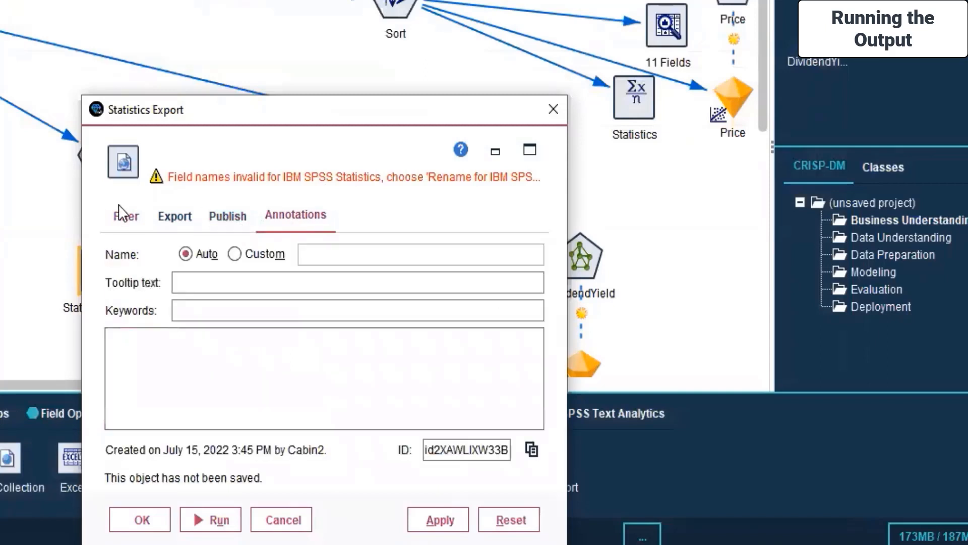
click(121, 217)
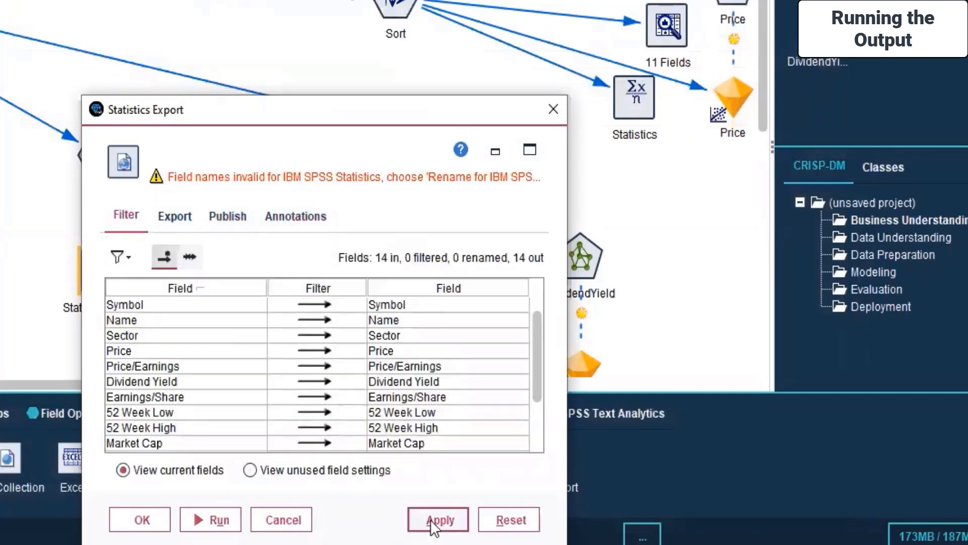
click(144, 517)
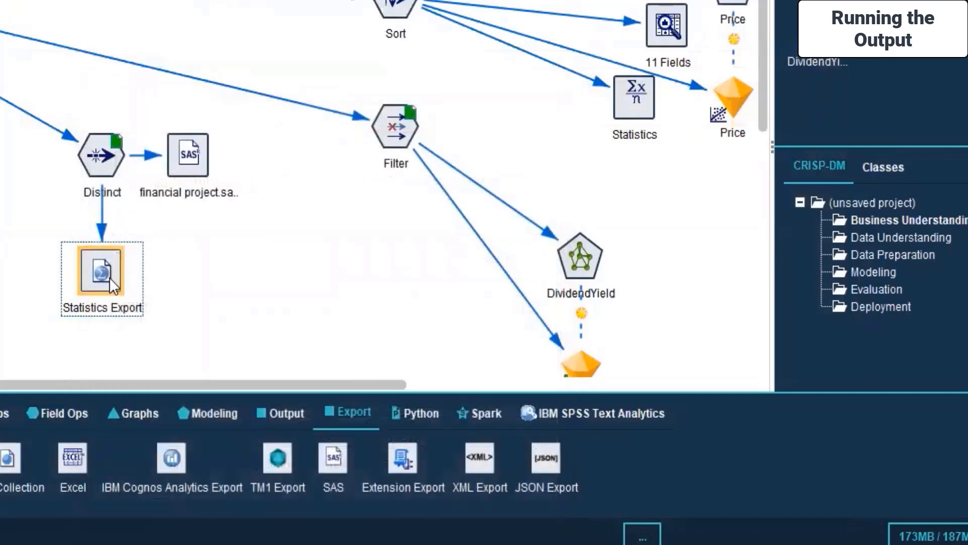
- Set the Statistics Export node's export file to statisticsexp.sav in the Live Sessions\SPSS MODELLER\Day 10 folder and apply the change
right_click(144, 289)
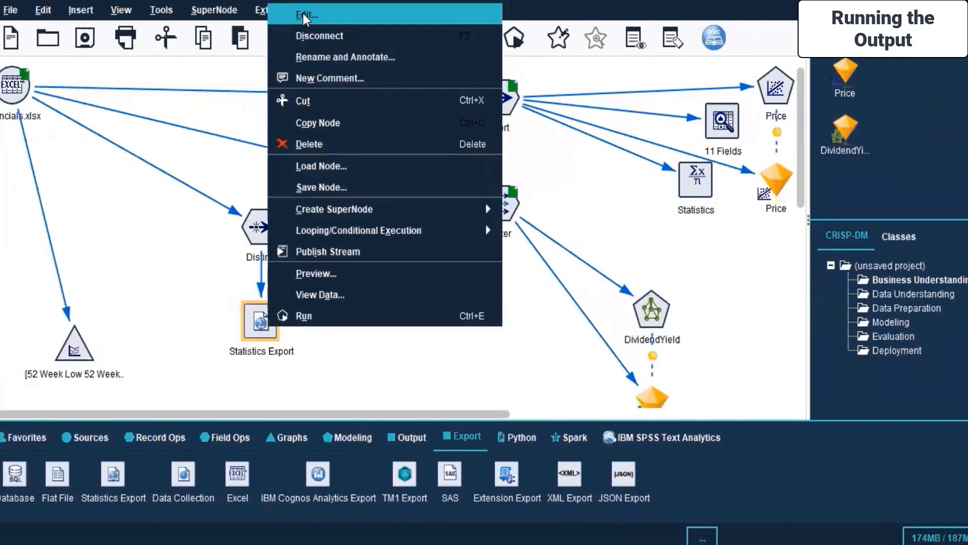
click(299, 10)
click(321, 277)
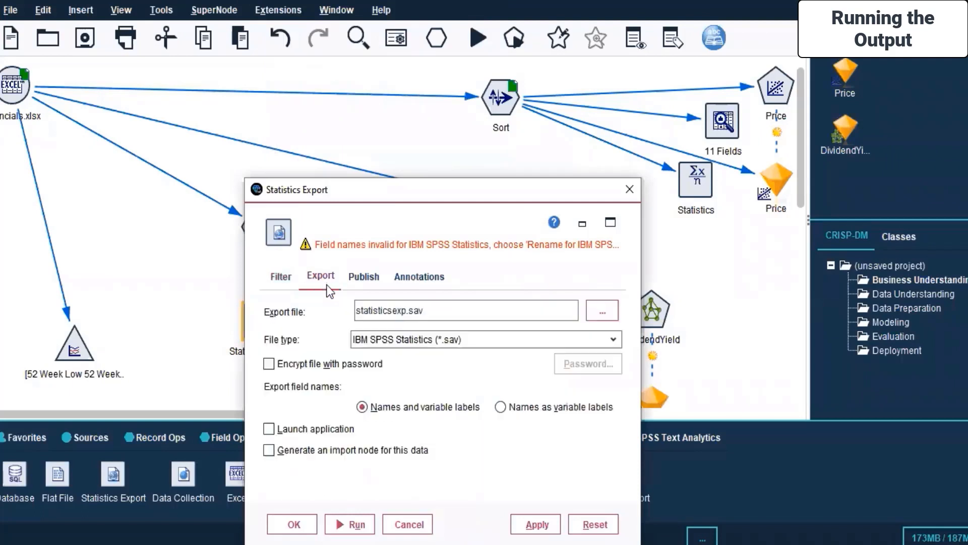
click(601, 310)
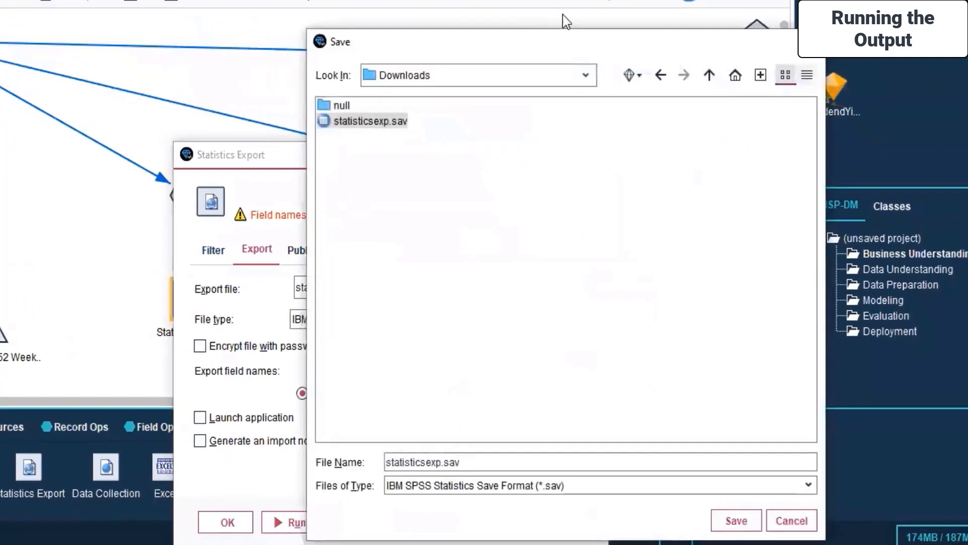
click(569, 55)
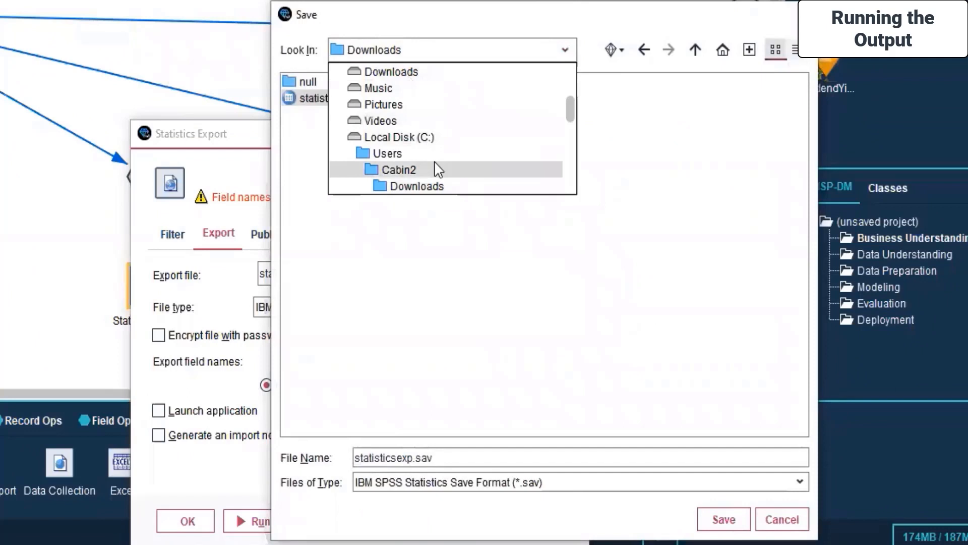
scroll(437, 179, down, 2)
scroll(419, 156, down, 3)
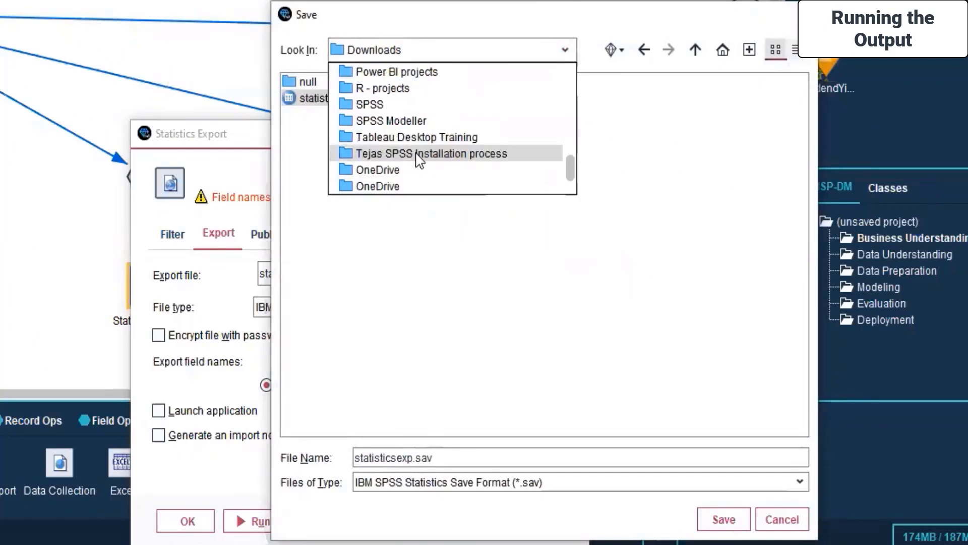
scroll(385, 168, up, 1)
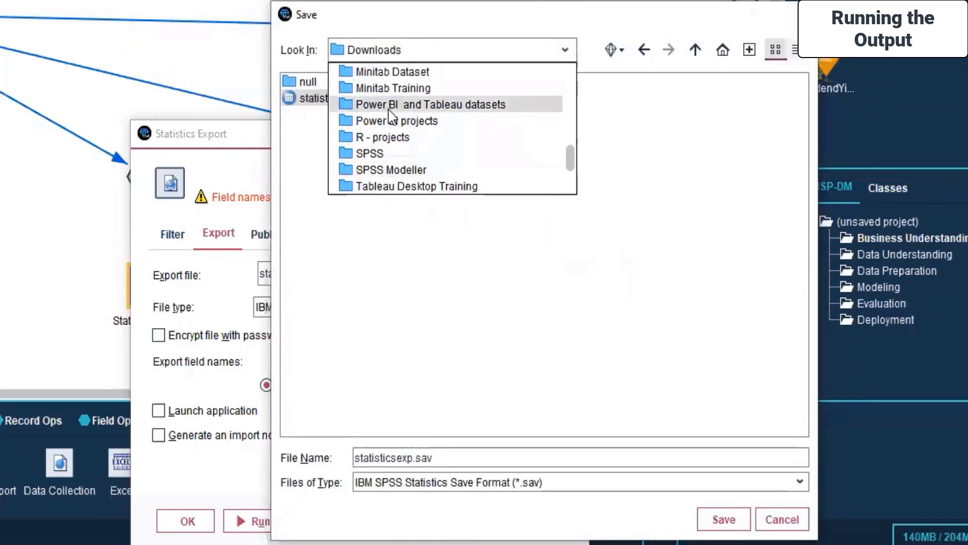
scroll(389, 106, up, 1)
click(389, 107)
click(566, 49)
scroll(389, 110, up, 1)
click(389, 106)
double_click(341, 179)
double_click(319, 228)
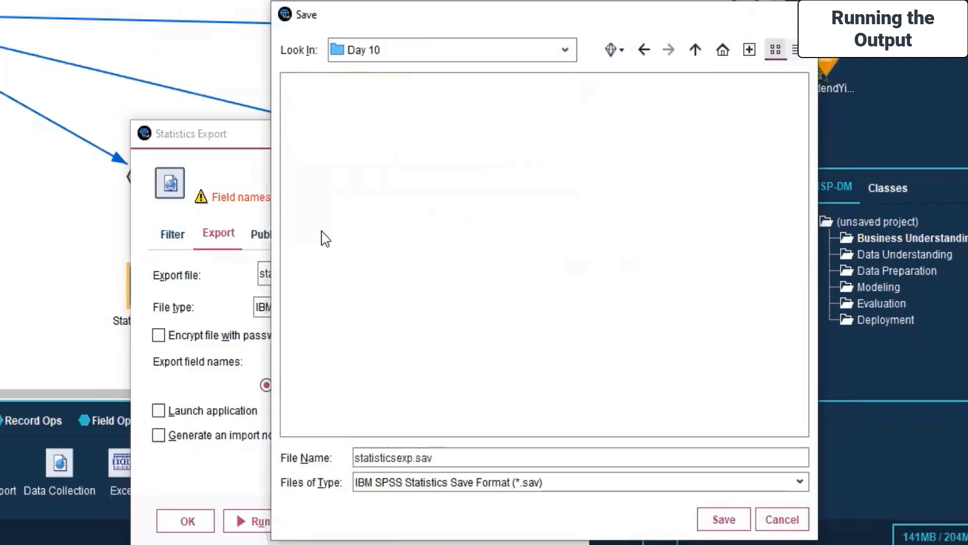
click(725, 519)
click(466, 521)
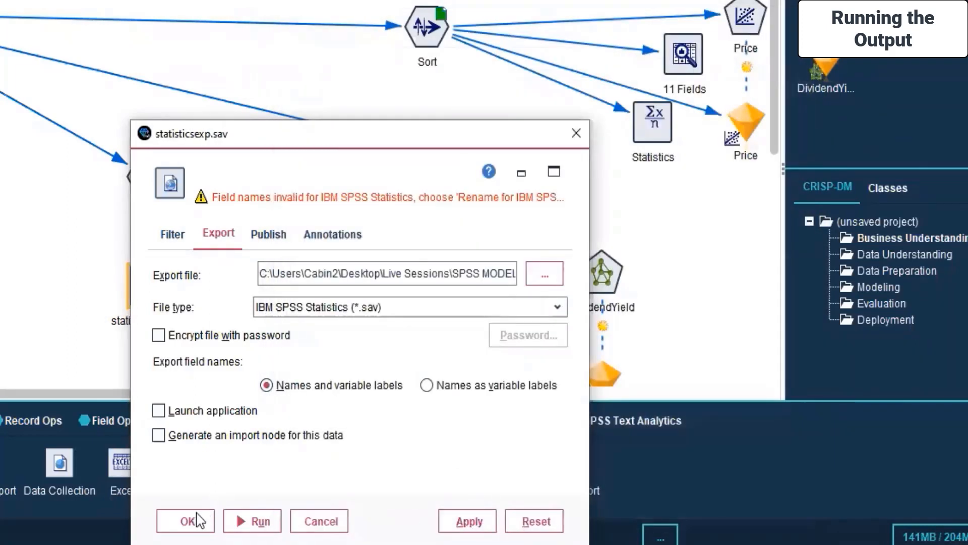
click(187, 521)
- Try running the Statistics Export node and close the stream messages
right_click(148, 285)
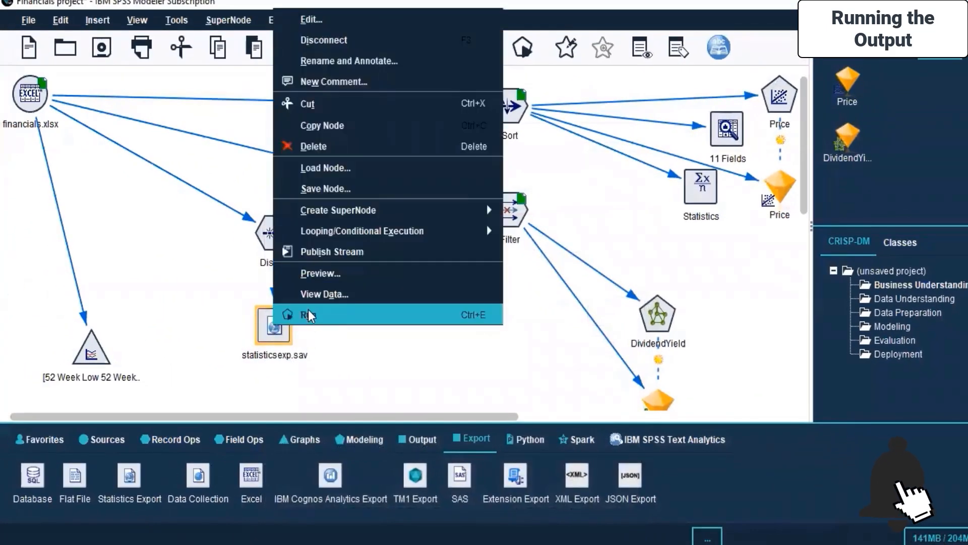
click(308, 311)
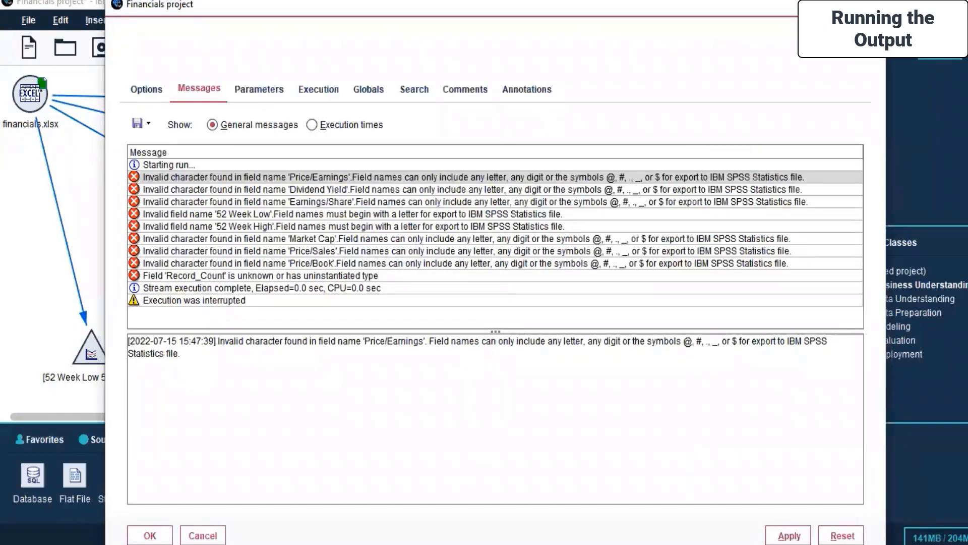
key(Escape)
- Examine the statisticsexp.sav node's field filter options and export settings, and close them without changes
right_click(264, 319)
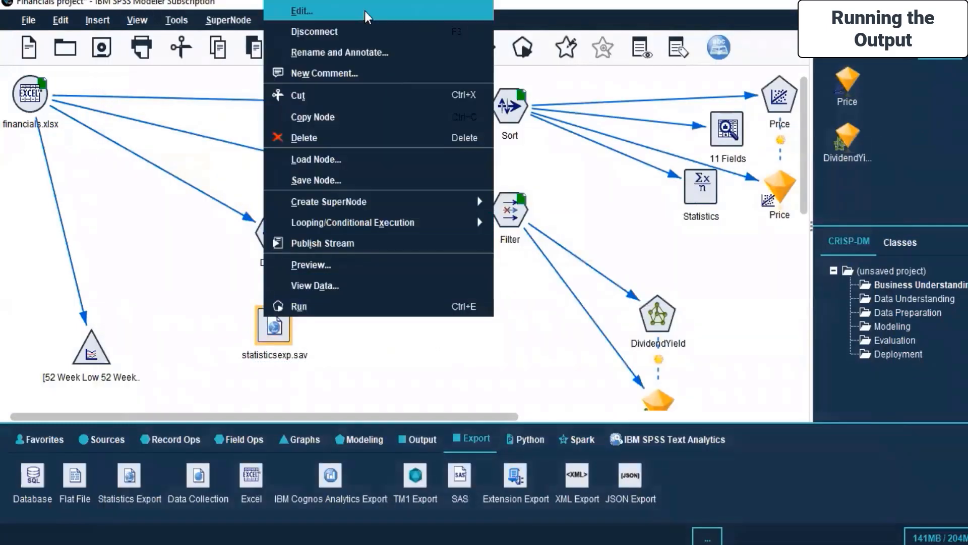
click(364, 10)
click(292, 282)
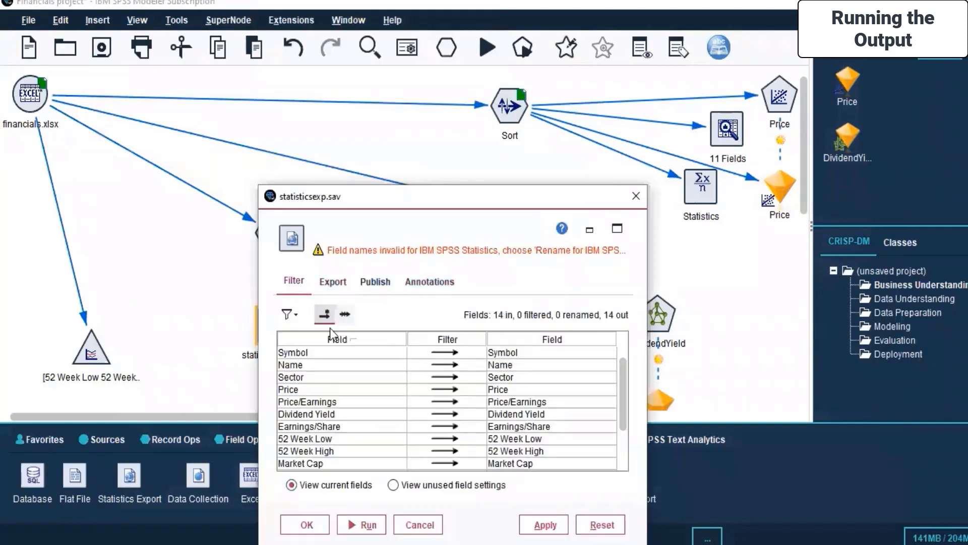
click(295, 322)
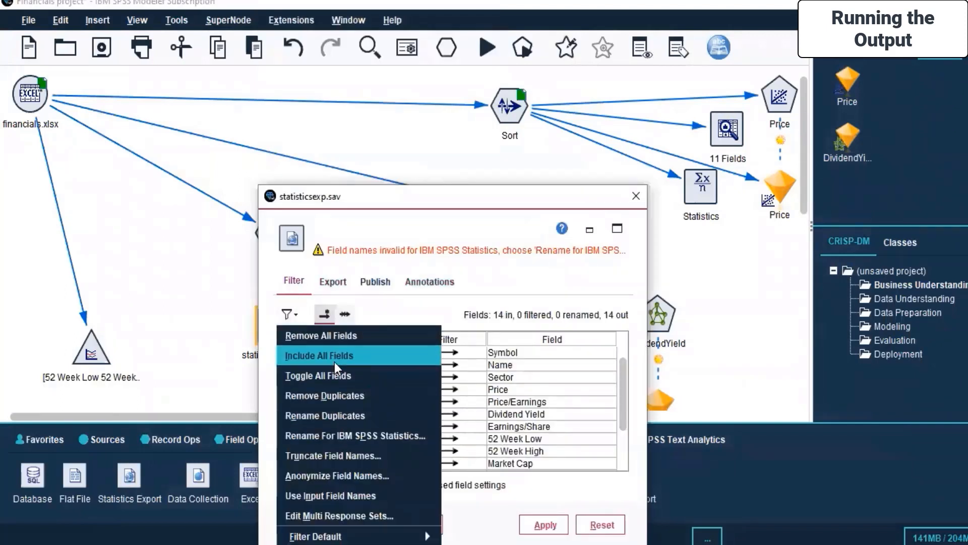
click(533, 272)
click(333, 281)
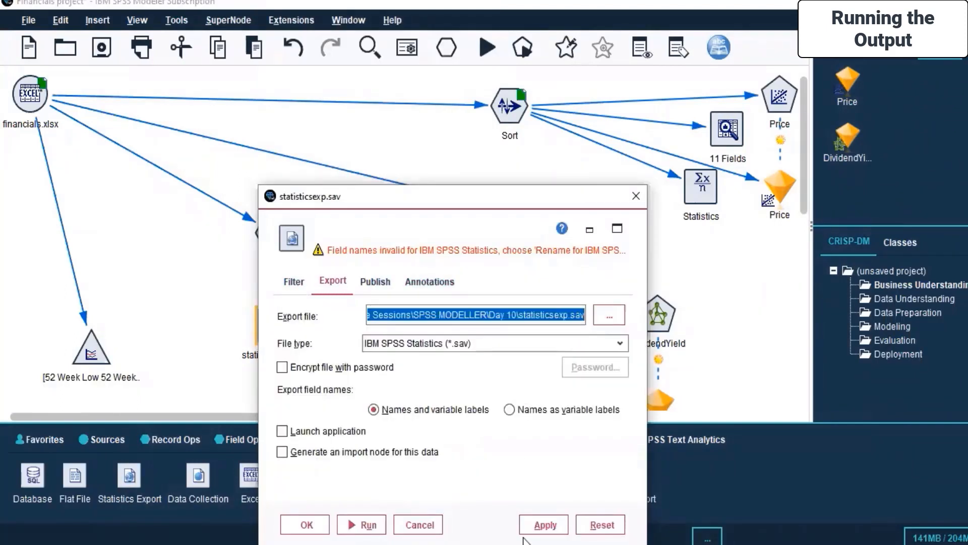
click(418, 525)
- Try running the financials.xlsx, Distinct, SAS and Statistics Export nodes as one selection, inspect the Price/Sales and Price/Book messages, and close them
ctrl+click(37, 103)
ctrl+click(273, 233)
ctrl+click(340, 241)
right_click(340, 241)
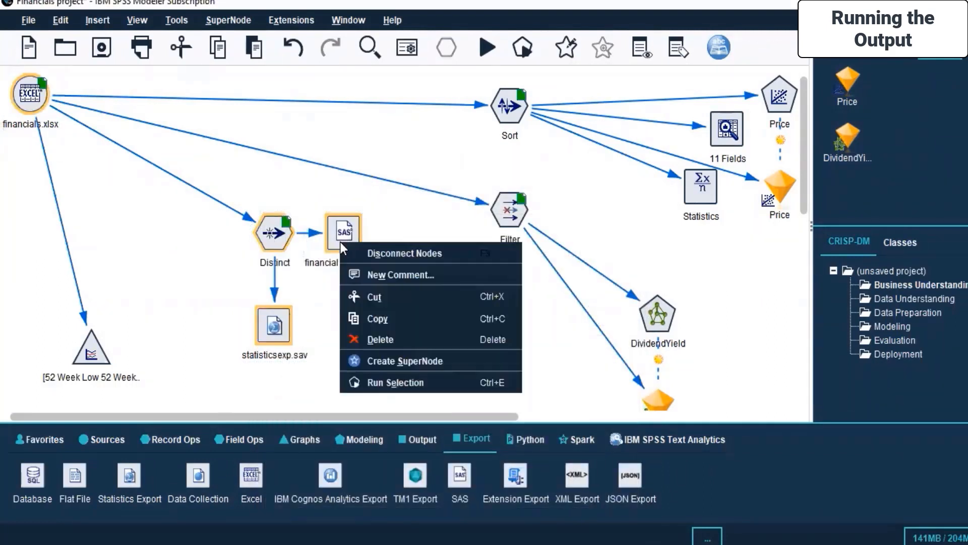
click(374, 382)
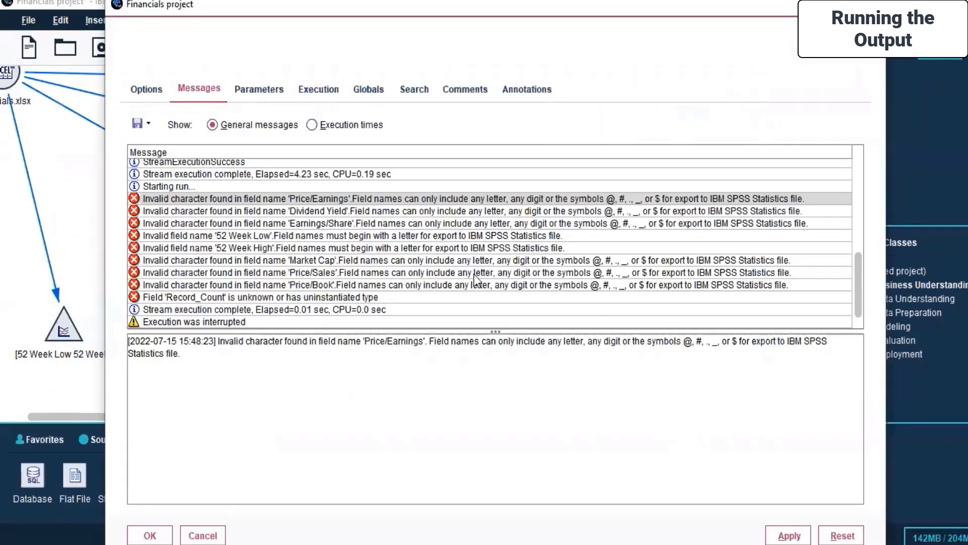
click(474, 273)
click(474, 286)
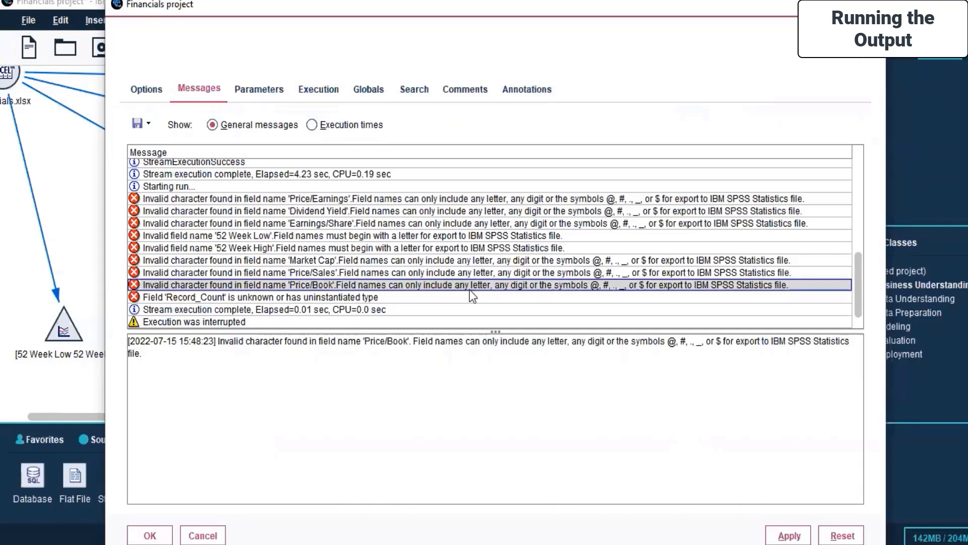
click(872, 5)
- Delete the Distinct node with its SAS and Statistics export nodes, and move the 52 Week Low plot node up towards the freed space
drag(204, 168, 327, 330)
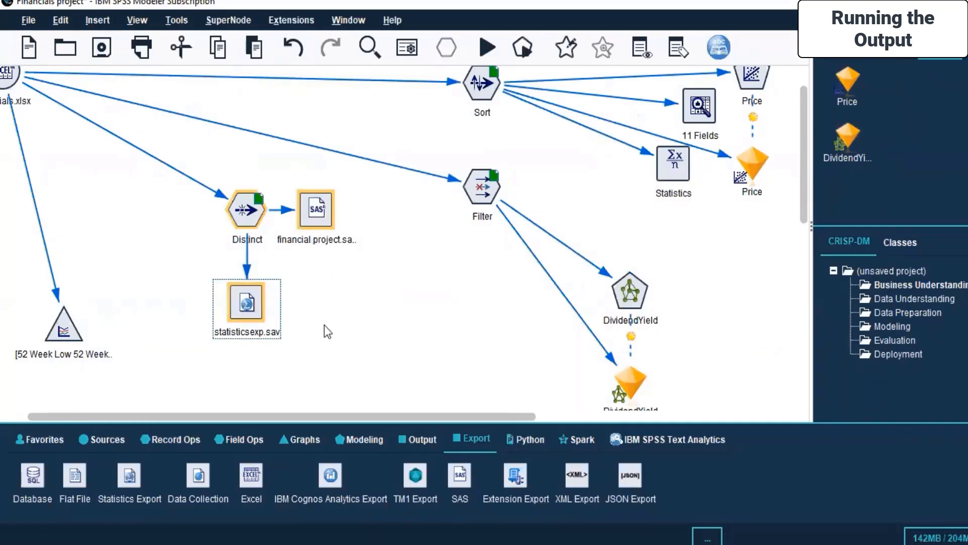
key(Delete)
drag(90, 354, 211, 269)
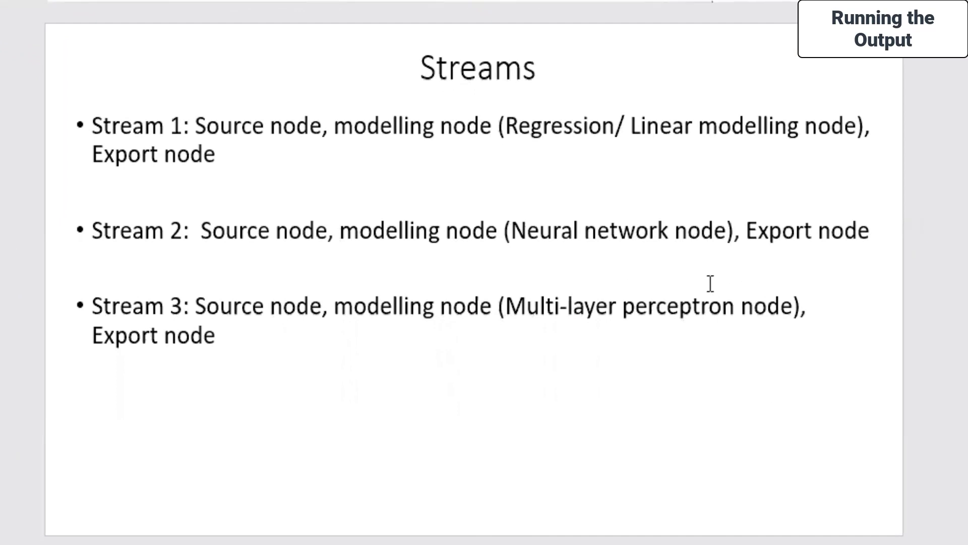
- In the presentation, rewrite the Stream 3 bullet on the Streams slide as "Source node, Graphs node", checking the Graphs category in SPSS Modeler
drag(817, 308, 340, 310)
key(Delete)
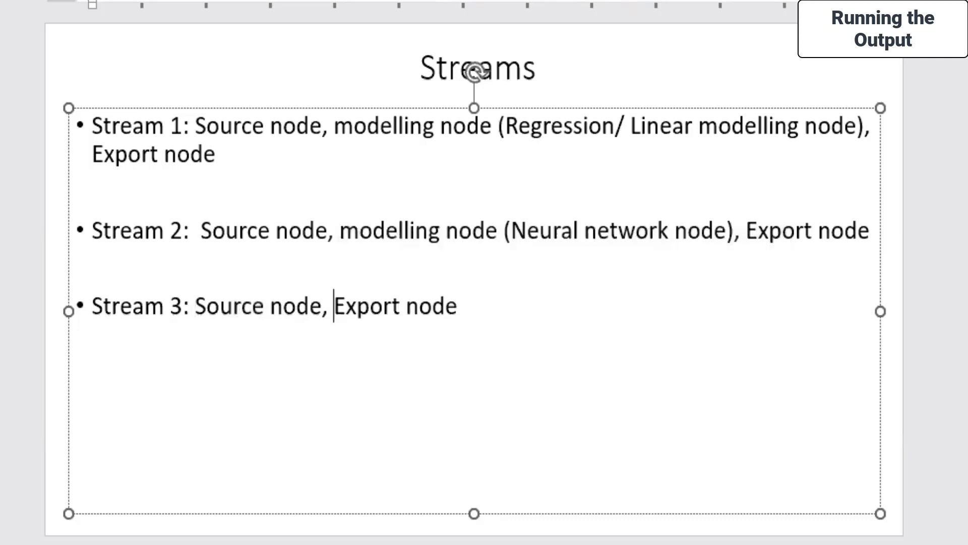
drag(399, 307, 334, 307)
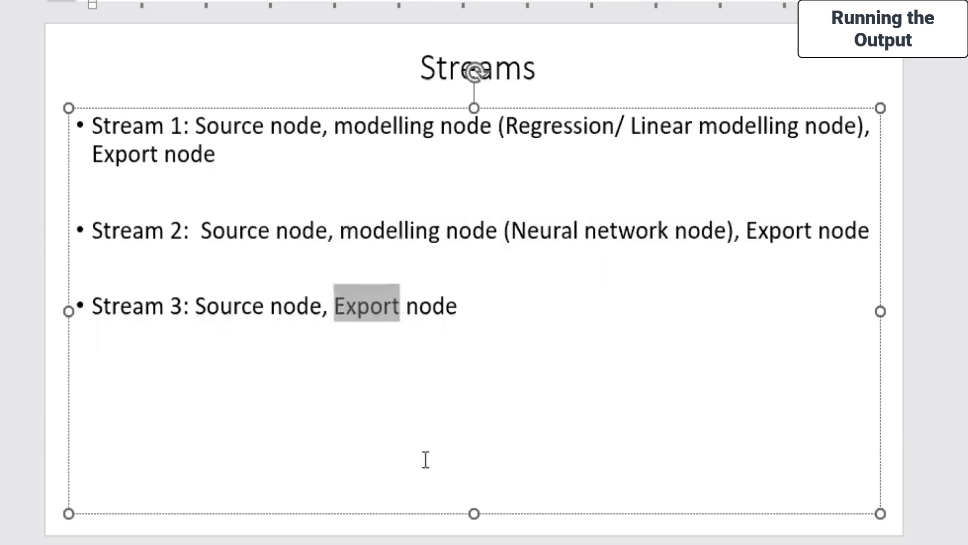
key(Delete)
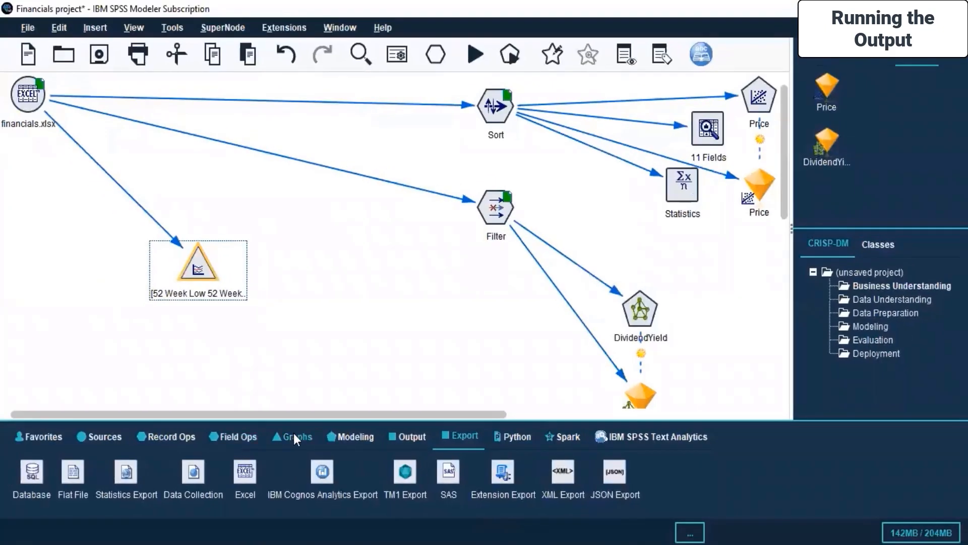
click(293, 433)
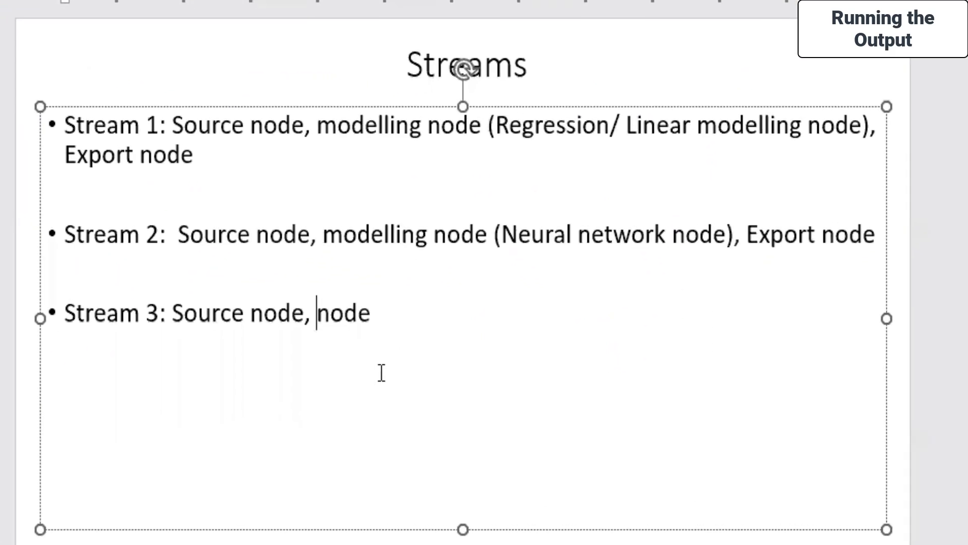
text(Graphs)
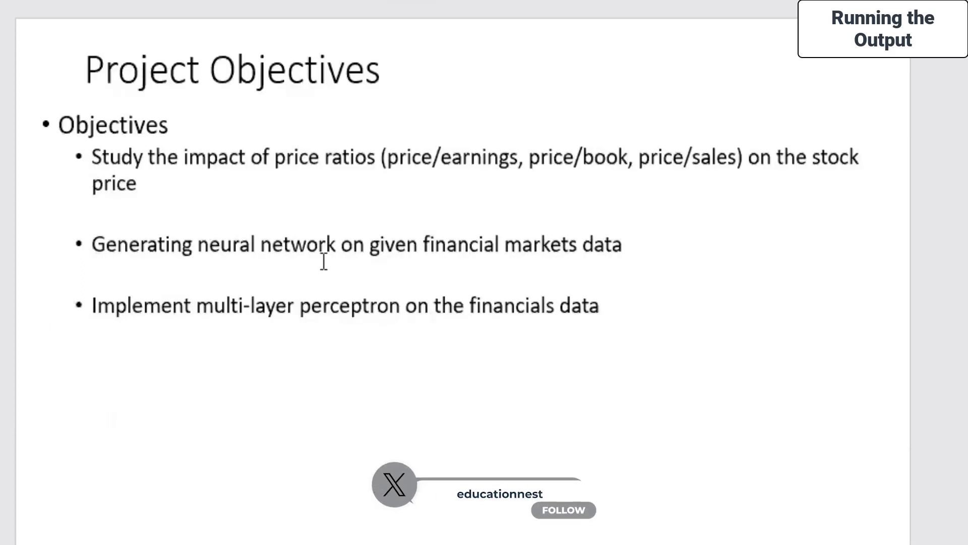
- Replace "multi-layer perceptron" with "graphs" in the third objective on the Project Objectives slide and return to SPSS Modeler
drag(199, 304, 392, 309)
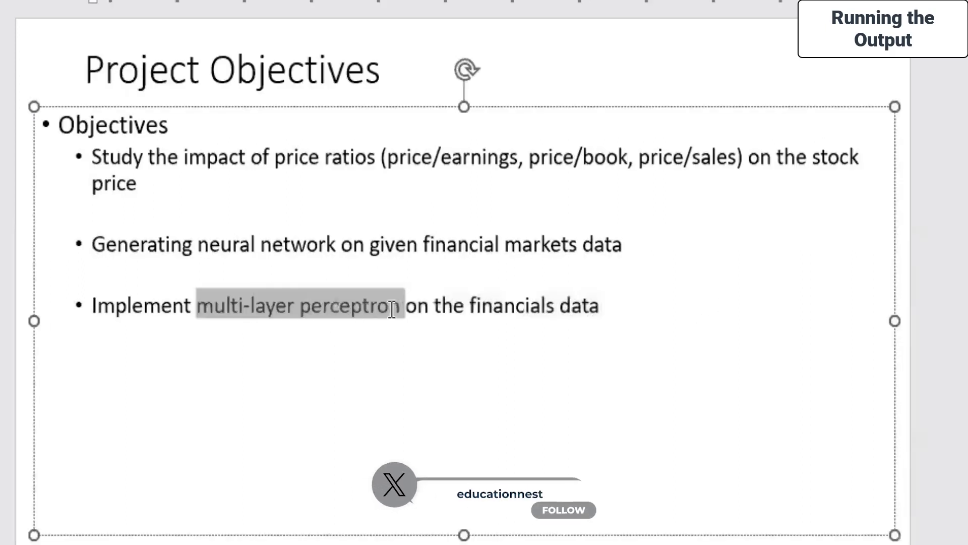
text(graphs)
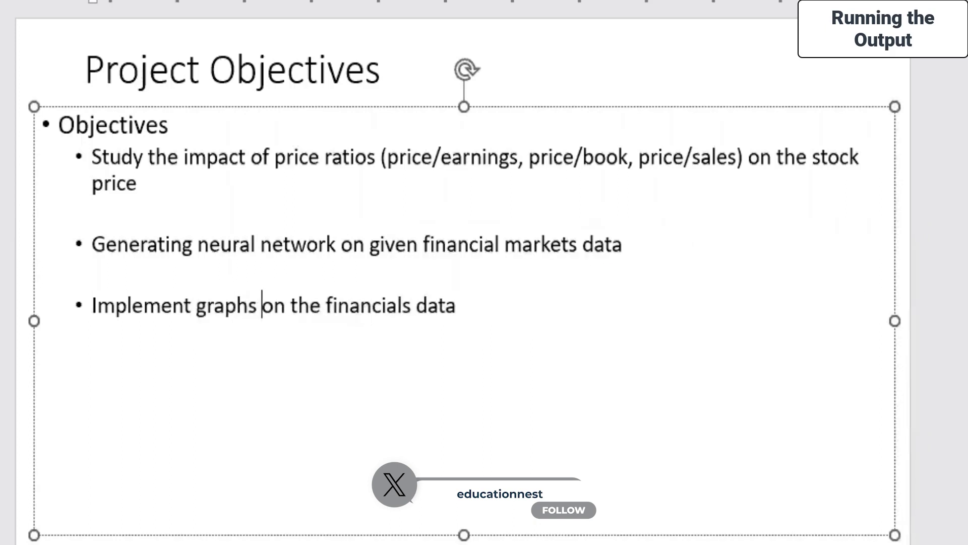
key(Escape)
key(Escape)
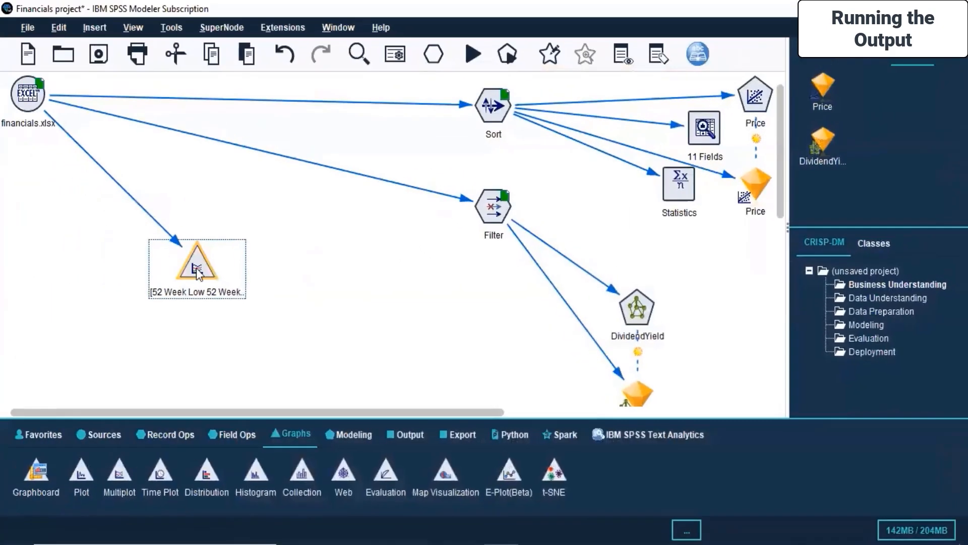
- Examine the X, Y and overlay field settings of the 52 Week Low/High multiplot node and close its dialog
right_click(196, 269)
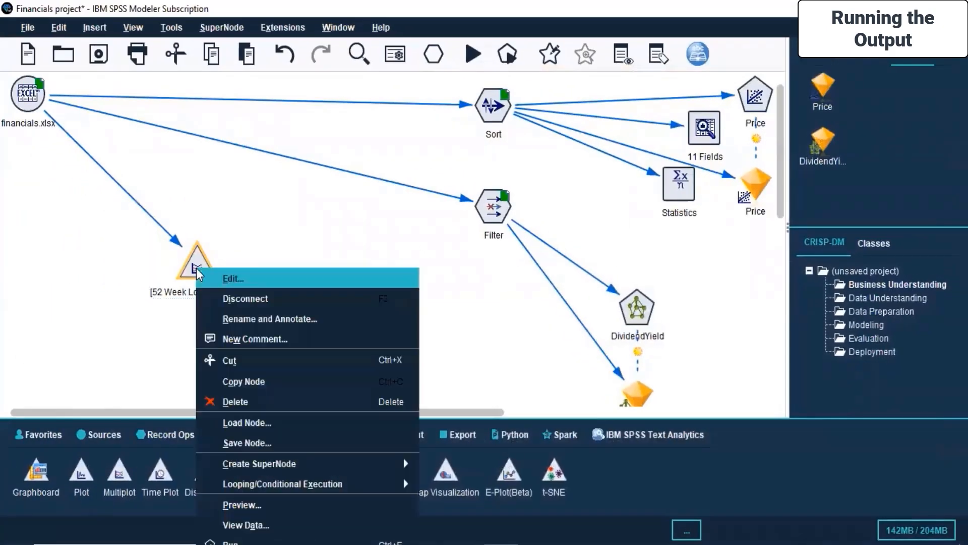
click(225, 278)
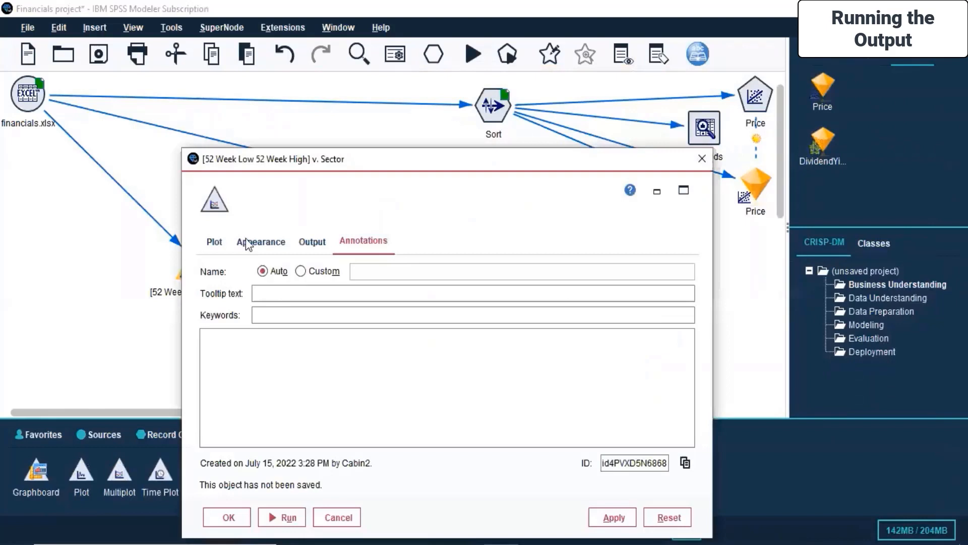
click(214, 242)
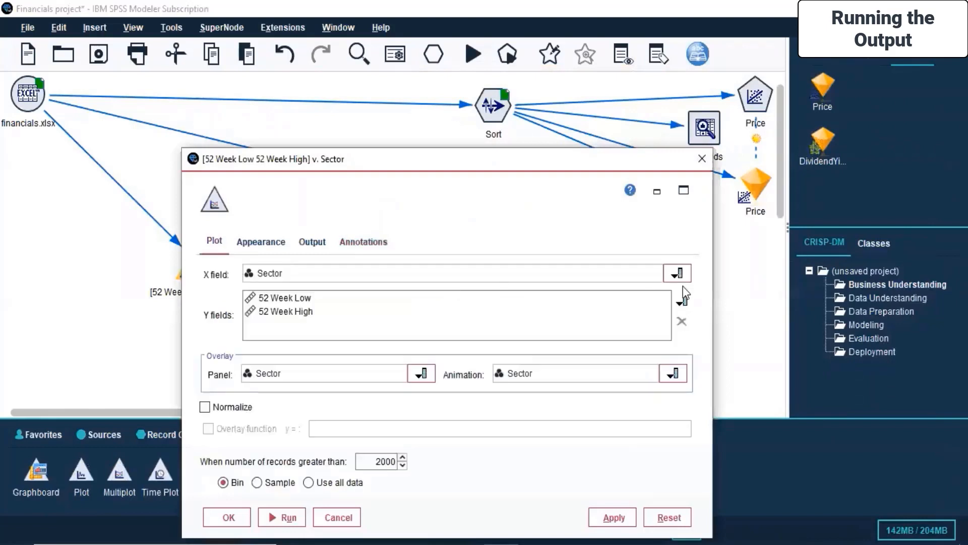
click(221, 517)
- Run the 52 Week Low/High multiplot node, examine the maximized graph by sector, and save the output under its default name in the Day 10 folder
right_click(148, 274)
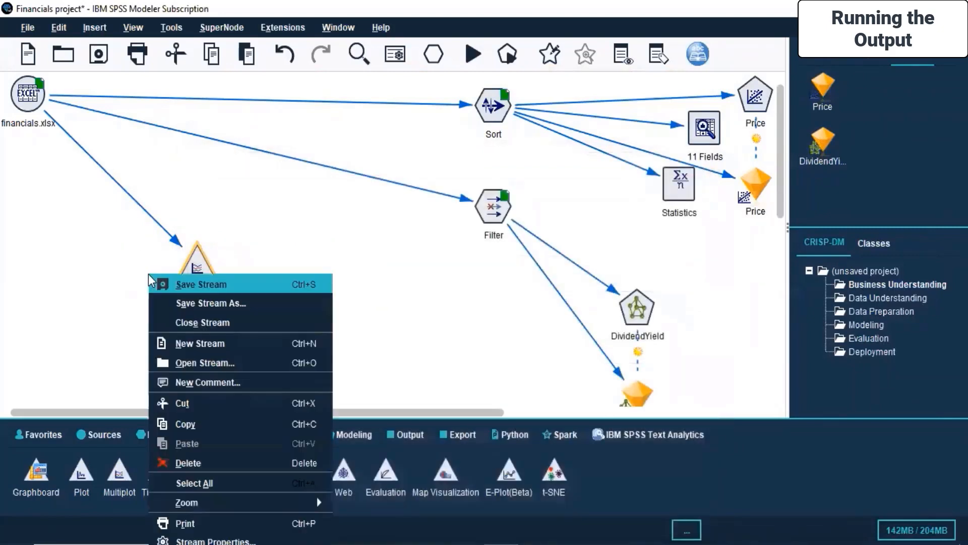
click(189, 249)
right_click(193, 252)
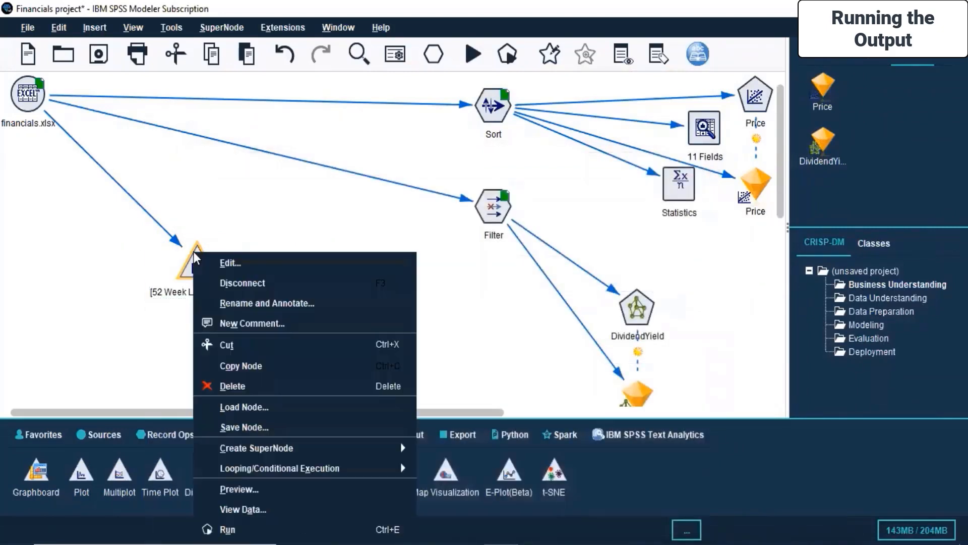
click(217, 529)
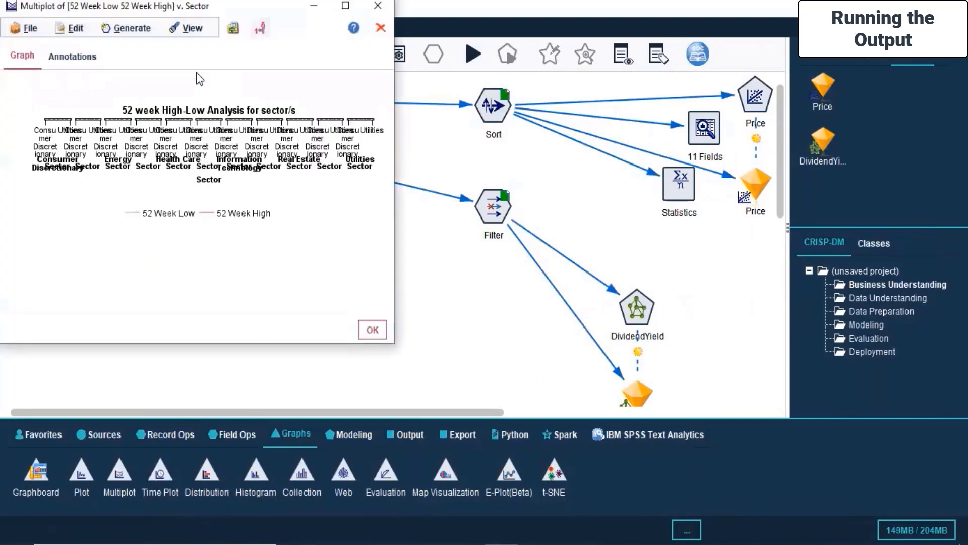
click(504, 84)
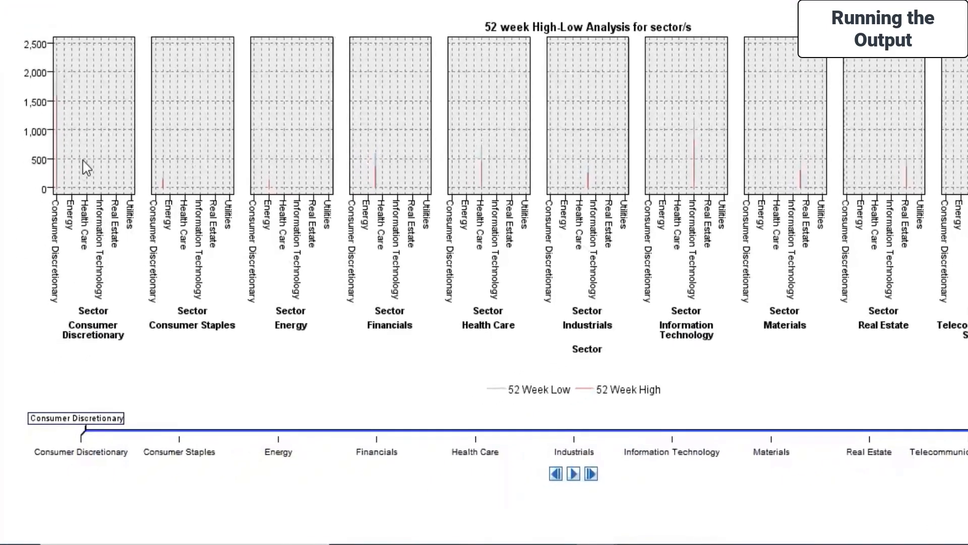
mouse_move(56, 163)
mouse_move(57, 114)
mouse_move(166, 186)
mouse_move(60, 82)
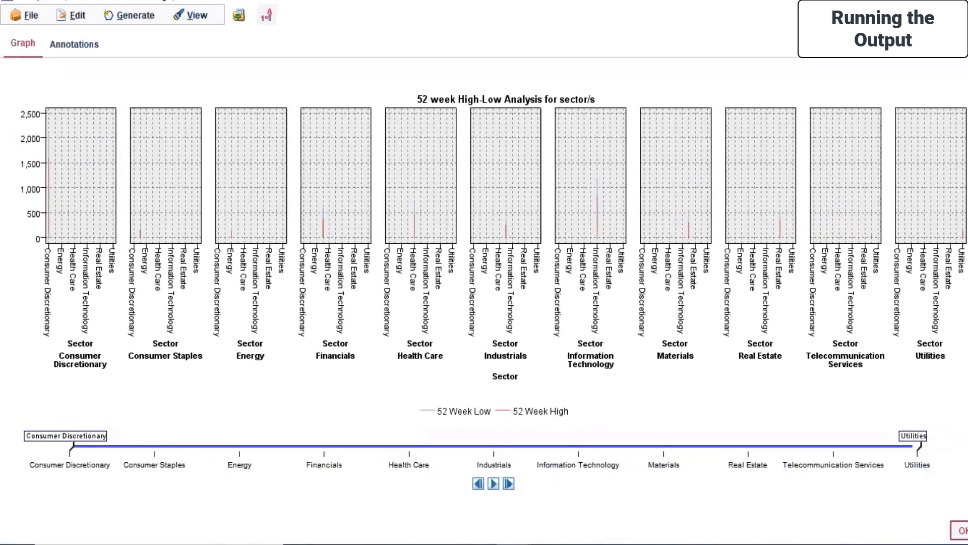
key(ctrl+s)
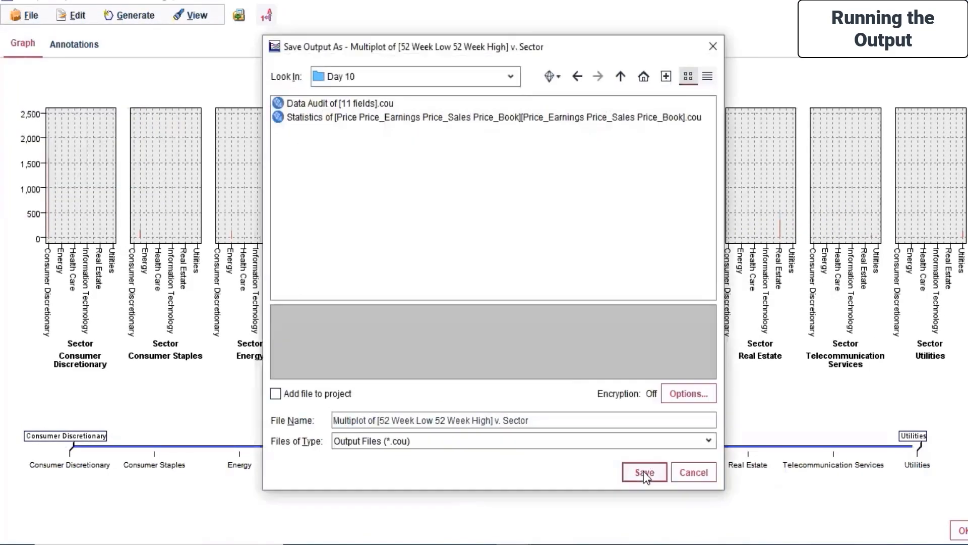
click(644, 471)
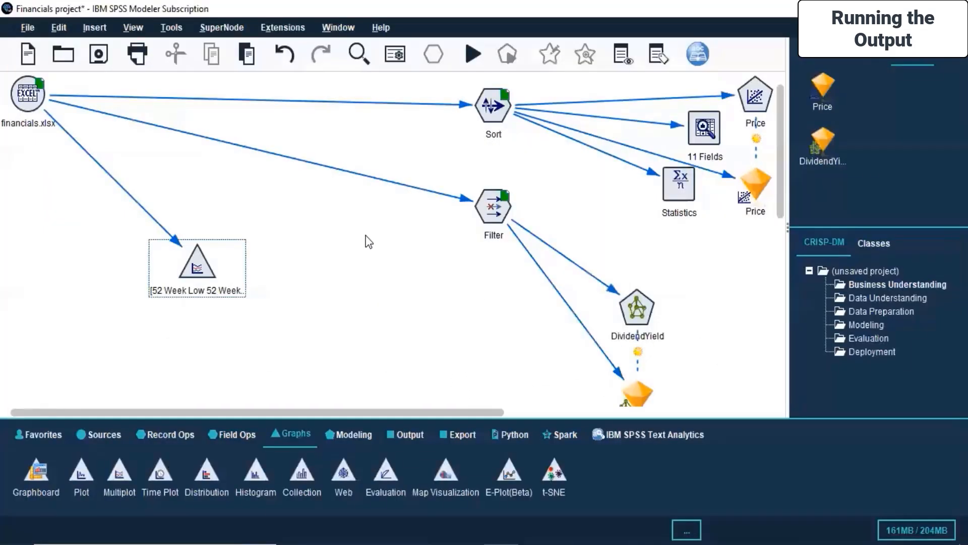
- Move the 52 Week Low/High multiplot node closer to the Filter node to free space beneath the source node
right_click(193, 258)
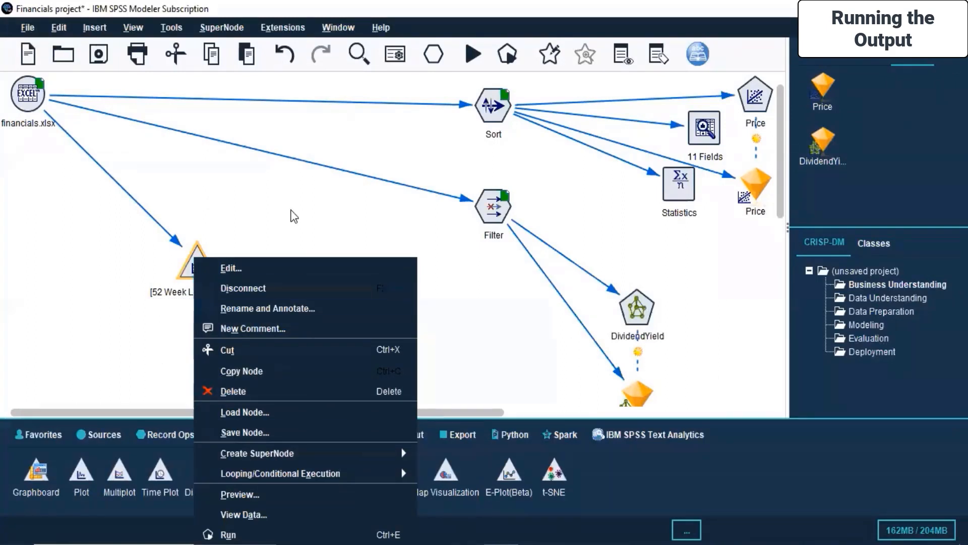
click(268, 264)
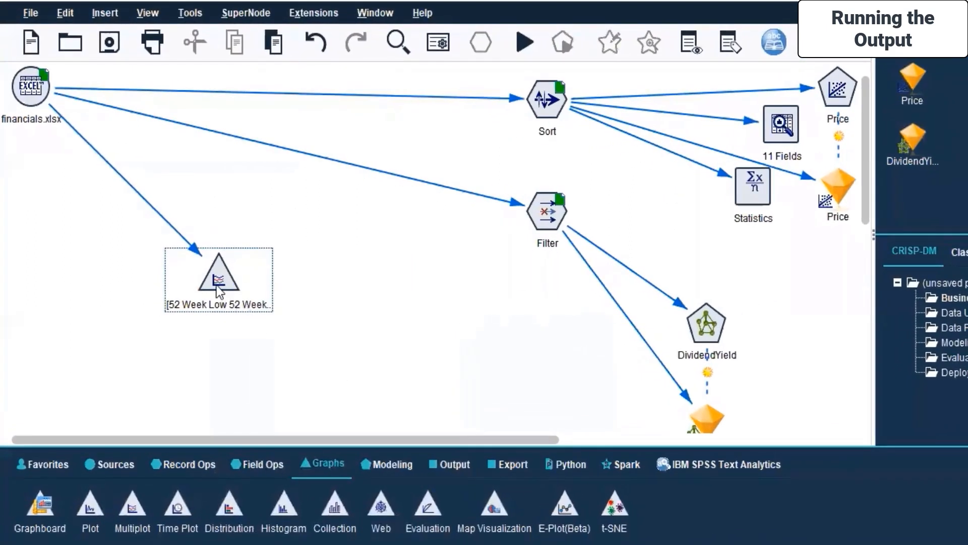
drag(217, 286, 331, 265)
scroll(200, 407, down, 1)
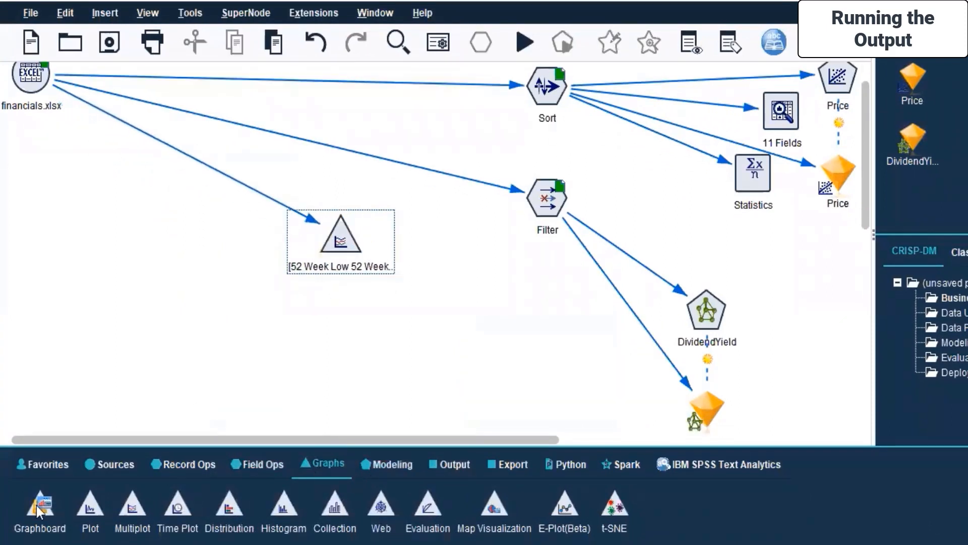
- Add a Plot node below financials.xlsx and connect the source node to it
click(92, 507)
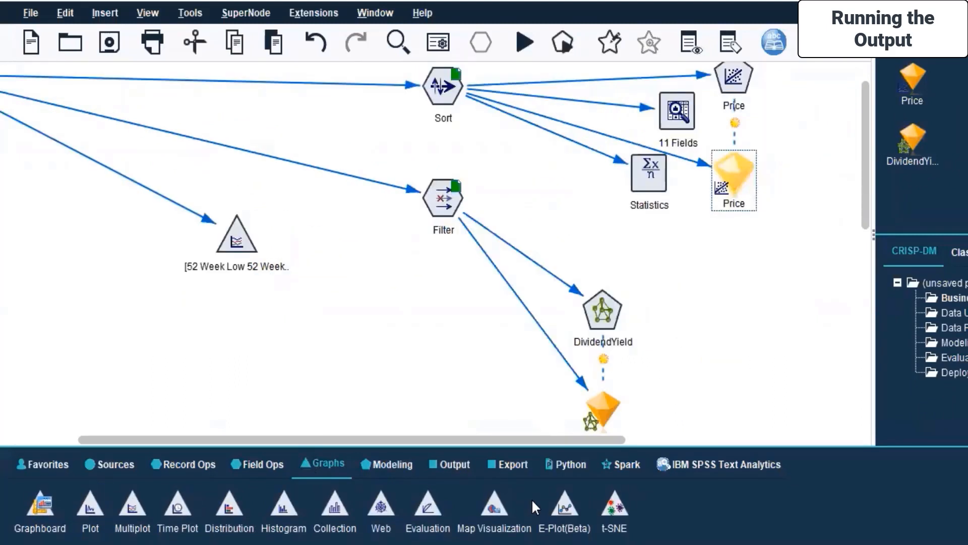
drag(519, 438, 162, 452)
drag(90, 504, 45, 217)
click(28, 94)
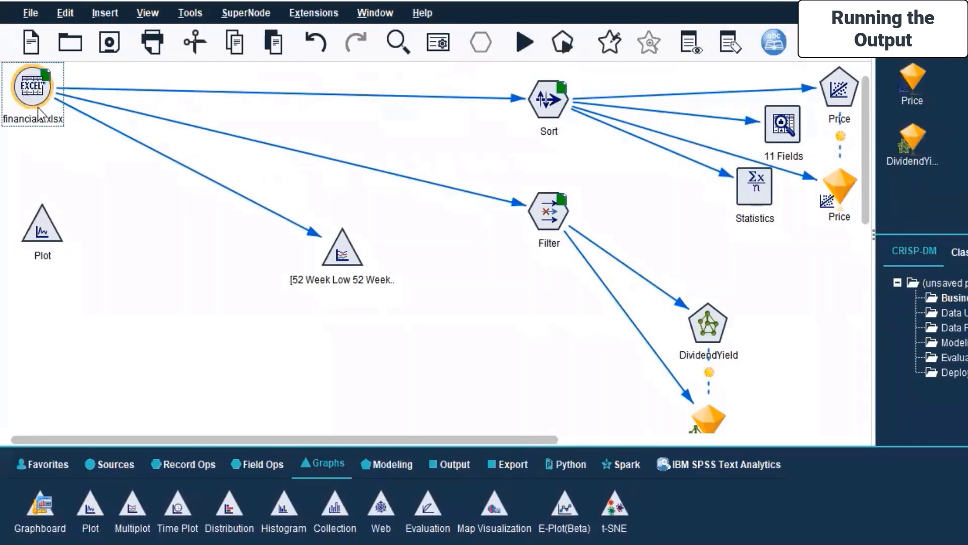
right_click(35, 89)
click(20, 94)
click(42, 230)
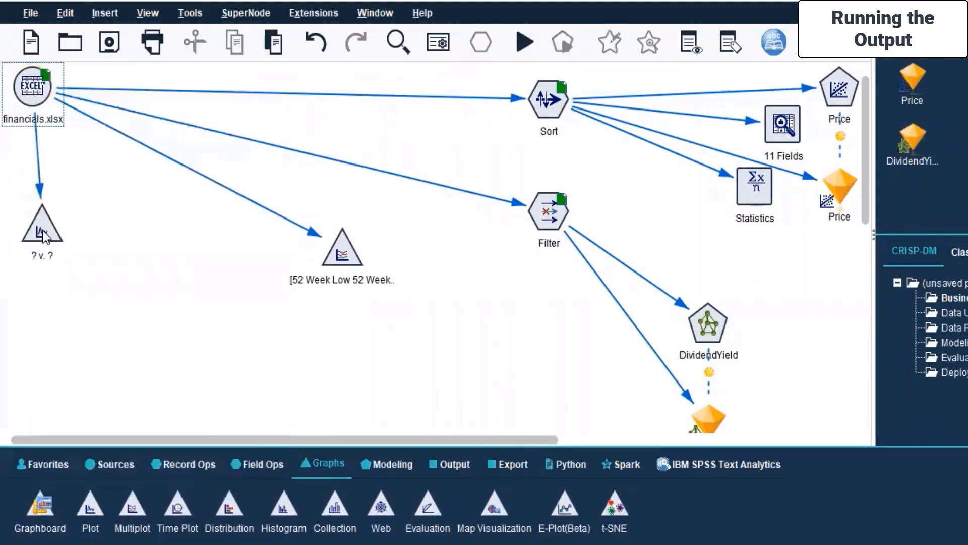
- Configure the new Plot node with Name as the X field and Price as the Y field, and accept the settings
right_click(42, 230)
click(86, 241)
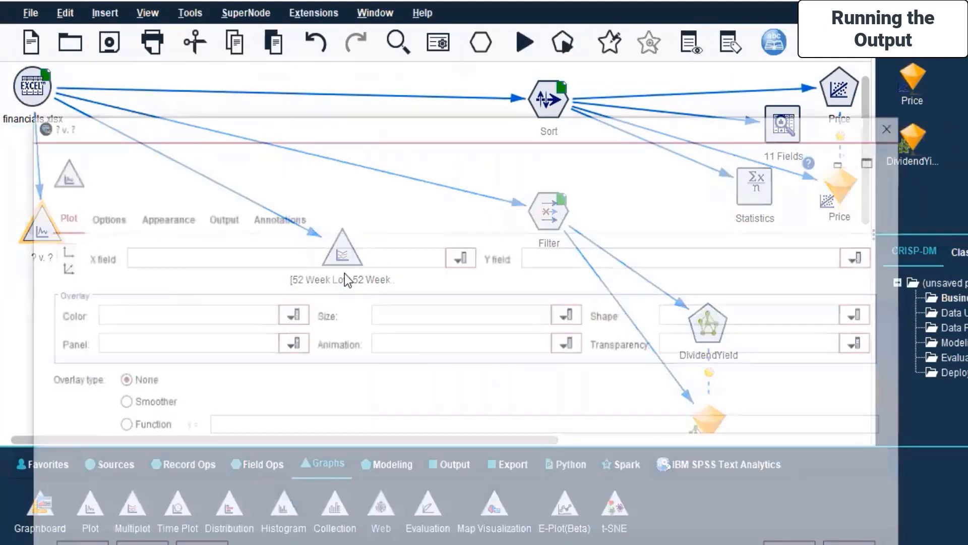
click(463, 247)
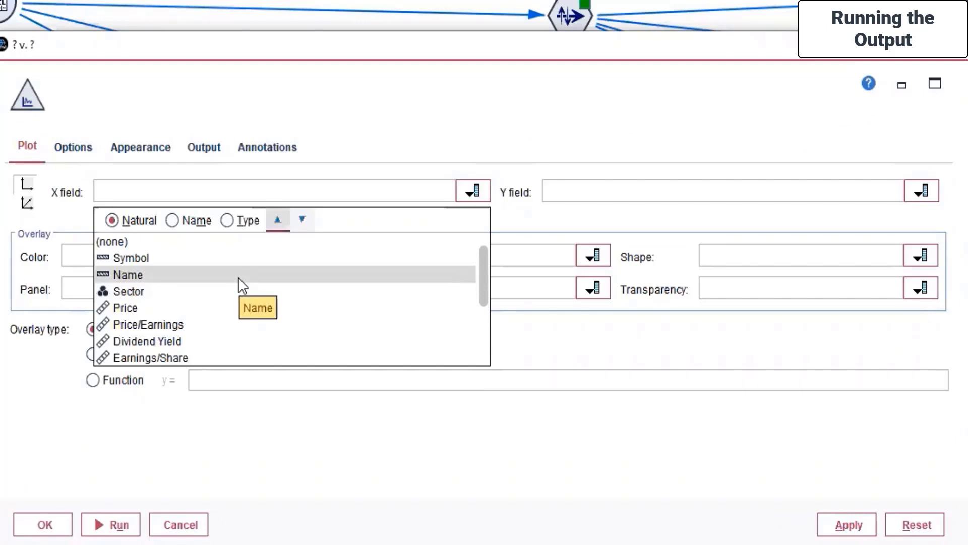
scroll(184, 296, down, 2)
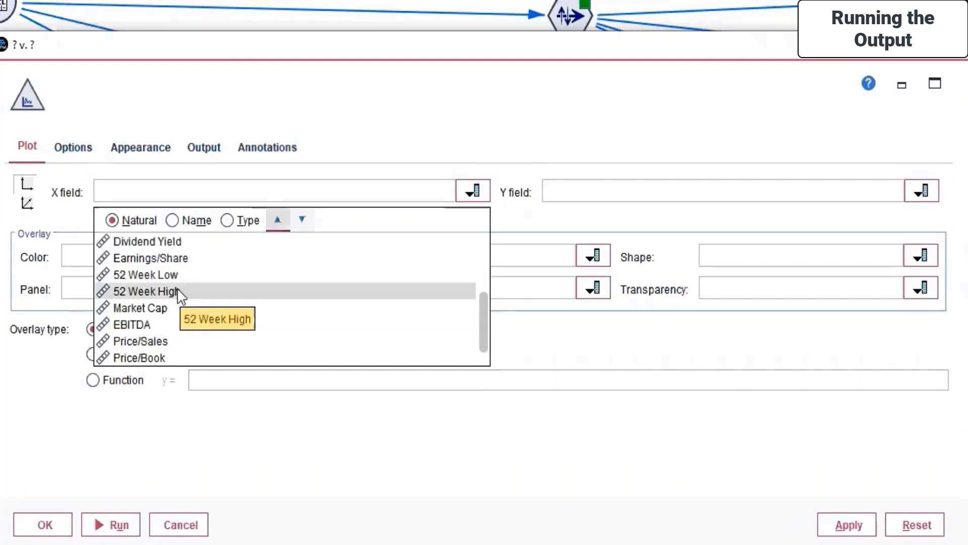
scroll(168, 298, up, 1)
scroll(168, 298, up, 1)
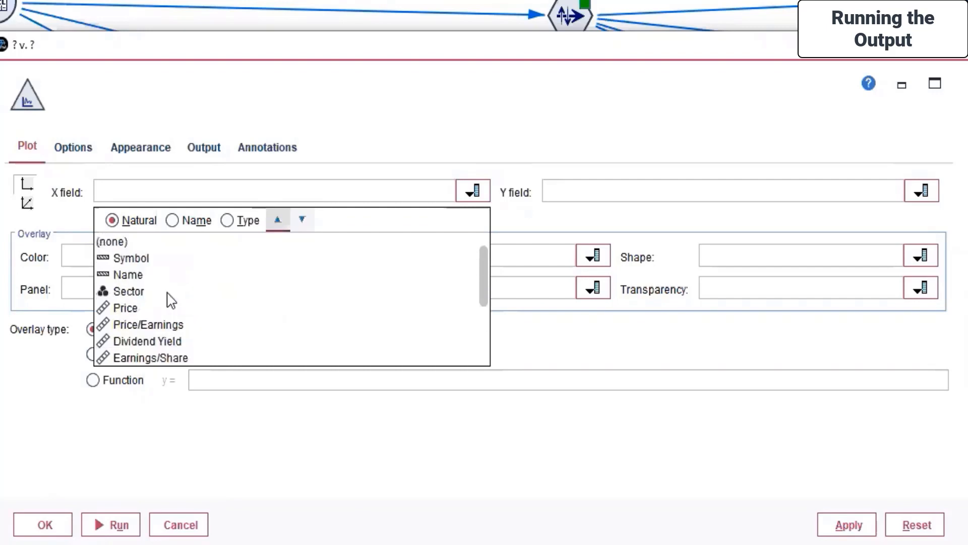
click(136, 275)
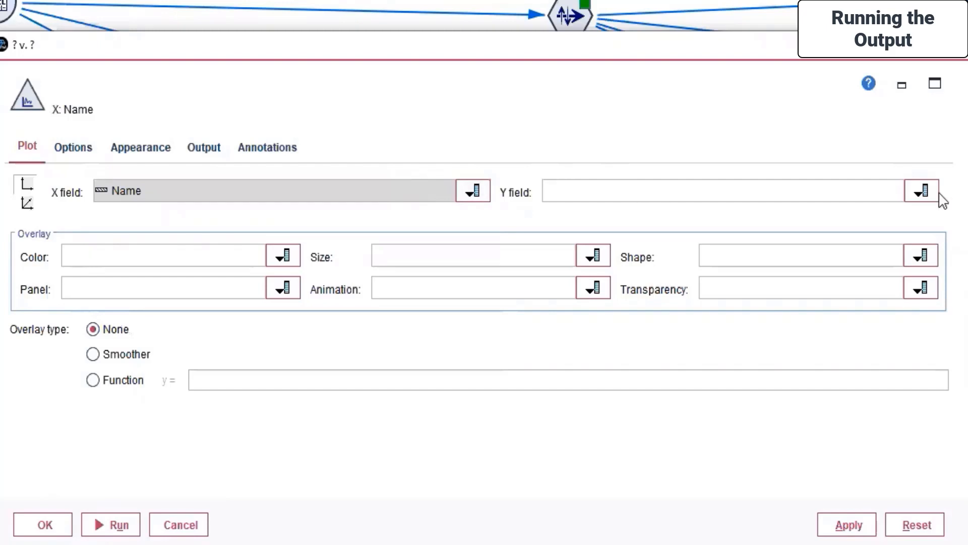
click(926, 192)
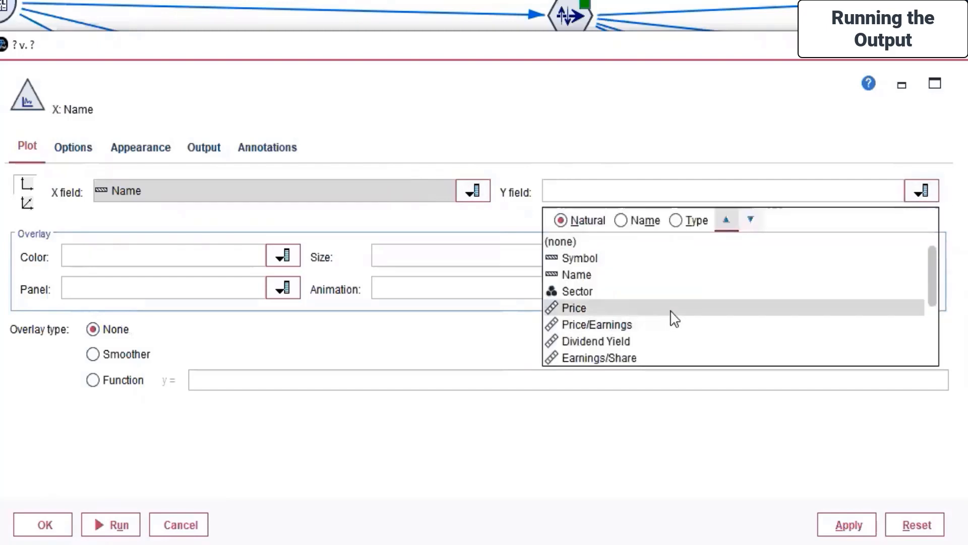
click(675, 318)
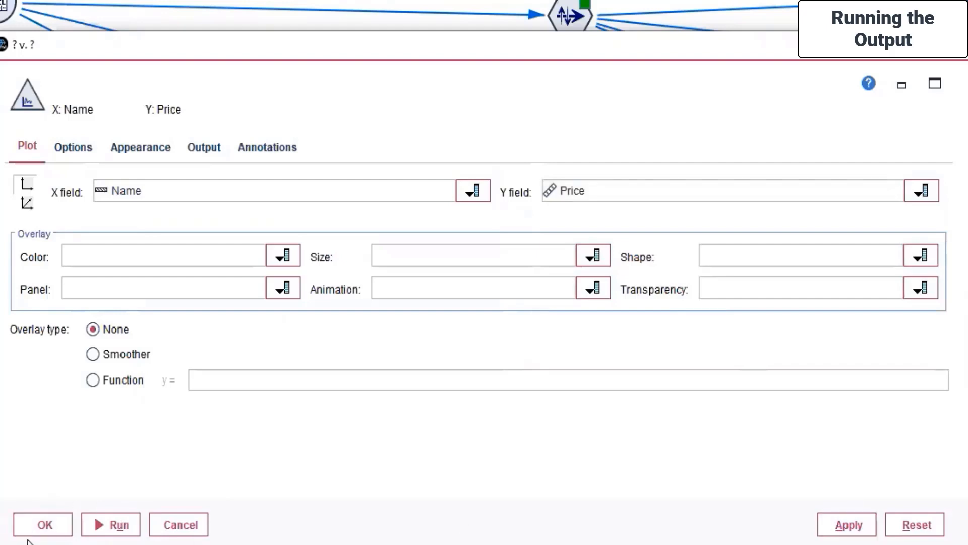
click(29, 532)
- Move the Name v. Price plot node further from the source, run it, and maximize the resulting graph
click(106, 276)
drag(106, 276, 162, 307)
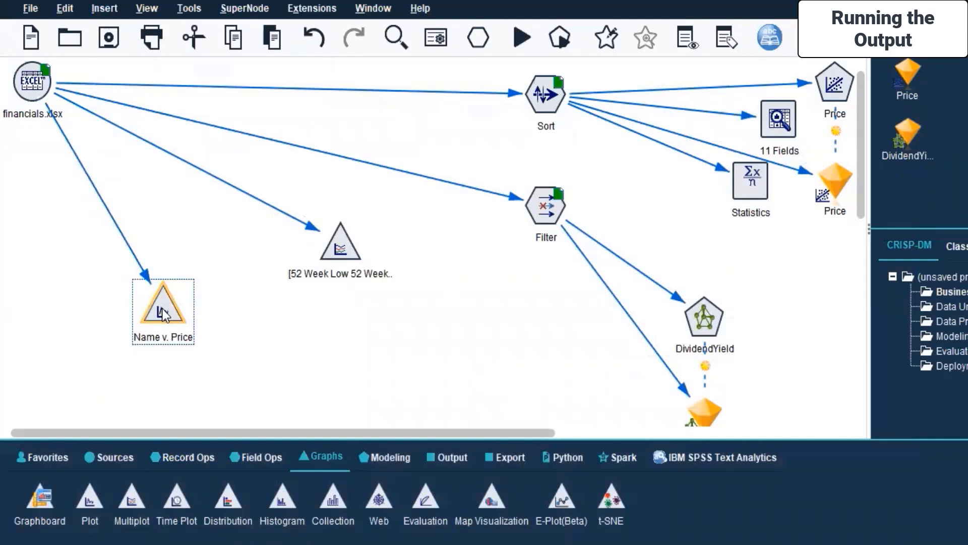
right_click(164, 313)
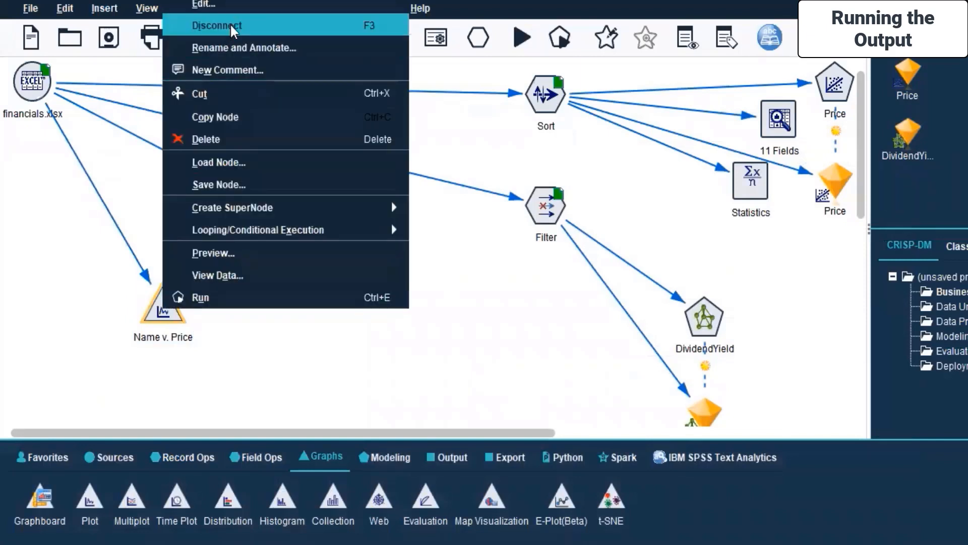
click(222, 305)
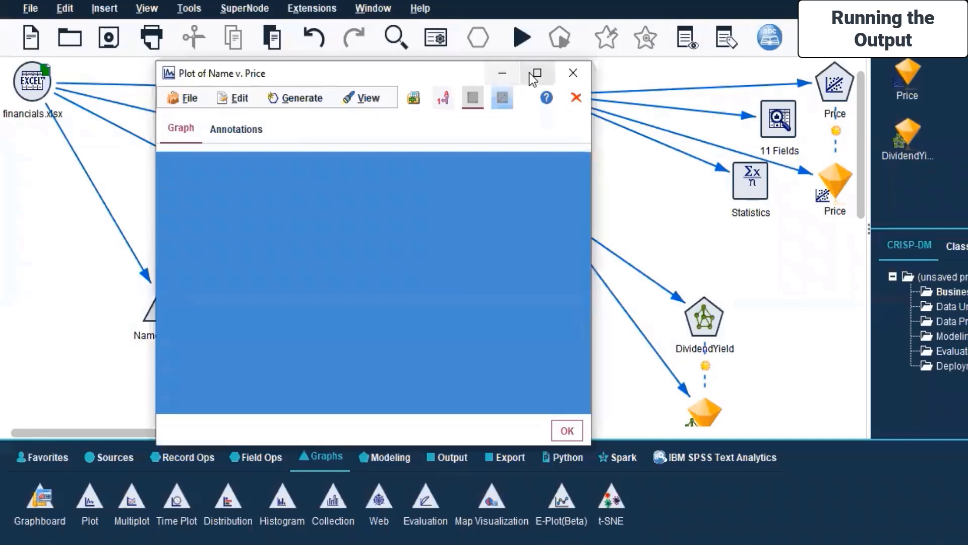
click(531, 74)
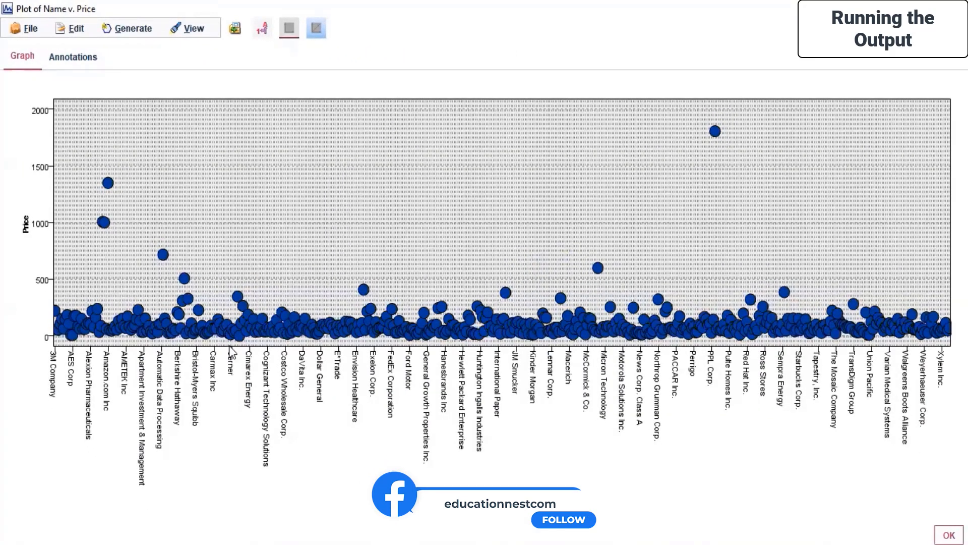
- Examine the outlying prices in the Name v. Price point graph and the graph's editing and export options
mouse_move(230, 343)
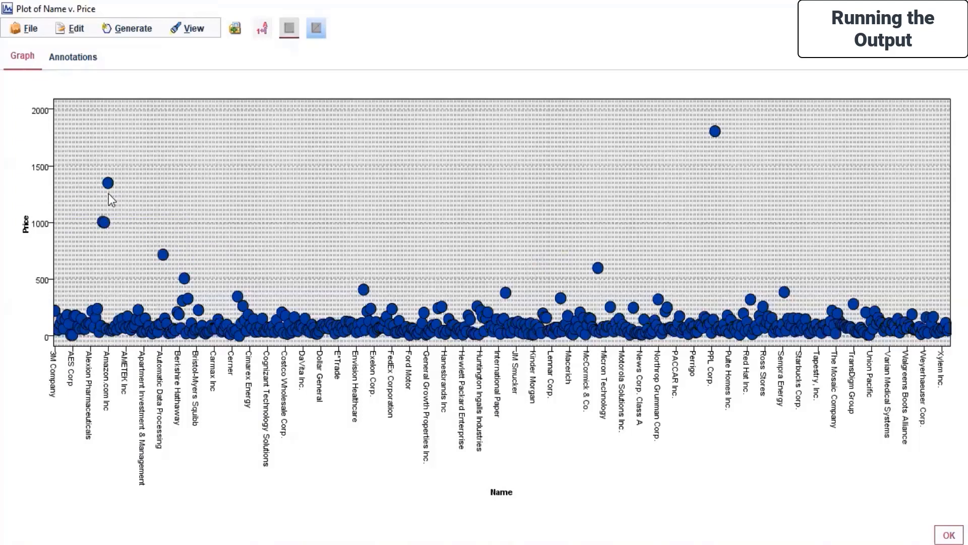
mouse_move(167, 325)
click(80, 23)
click(126, 28)
mouse_move(66, 21)
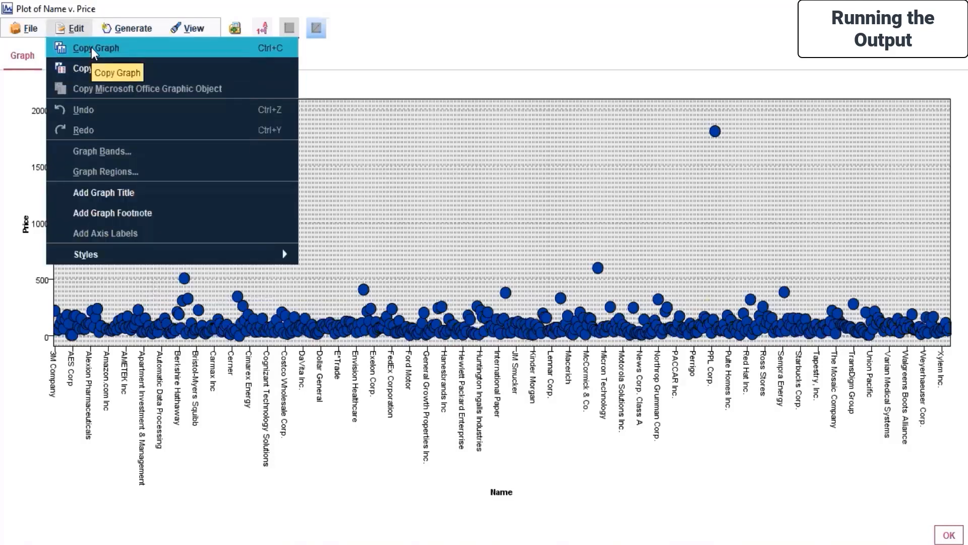
mouse_move(128, 252)
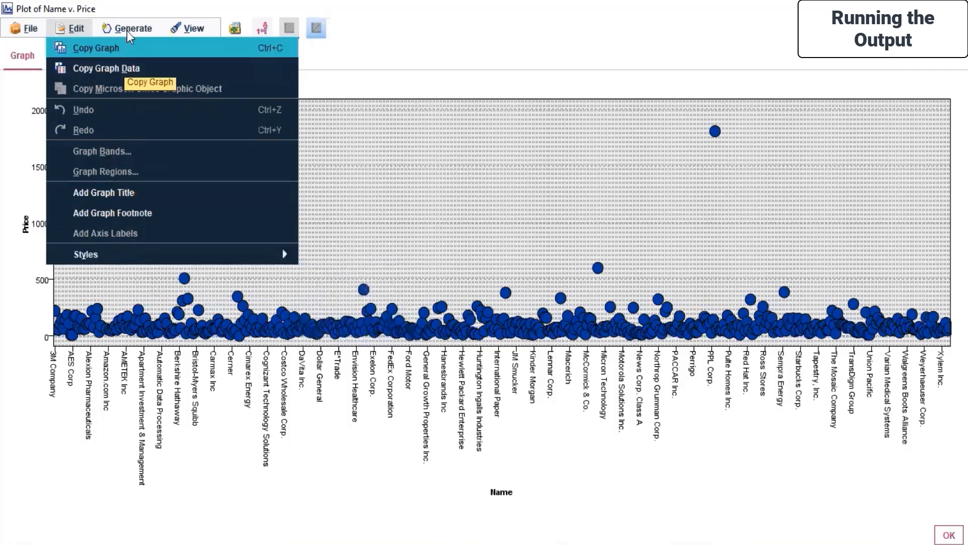
mouse_move(25, 28)
mouse_move(54, 192)
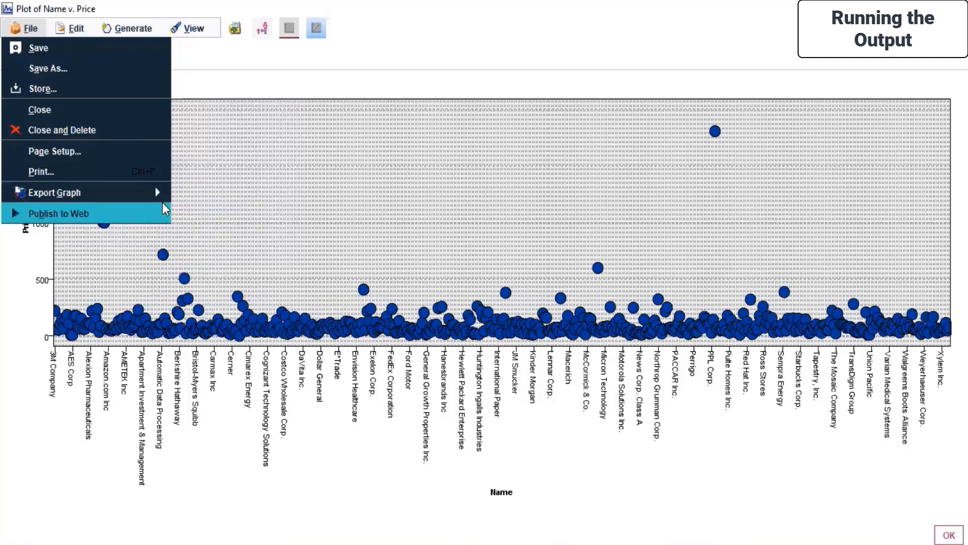
click(702, 207)
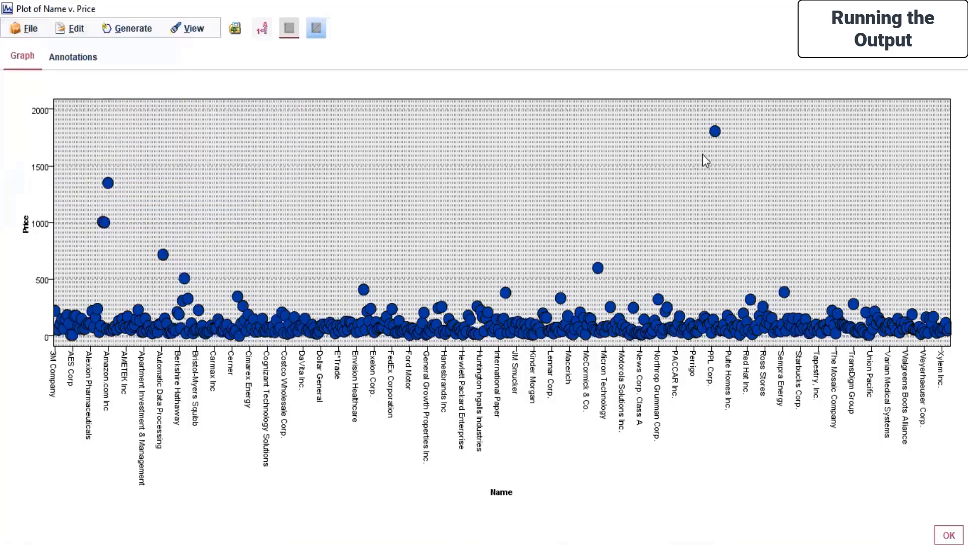
mouse_move(717, 135)
mouse_move(189, 301)
mouse_move(362, 293)
- Edit the Name v. Price plot node to use the Line style, keeping Sort as the X mode
right_click(160, 310)
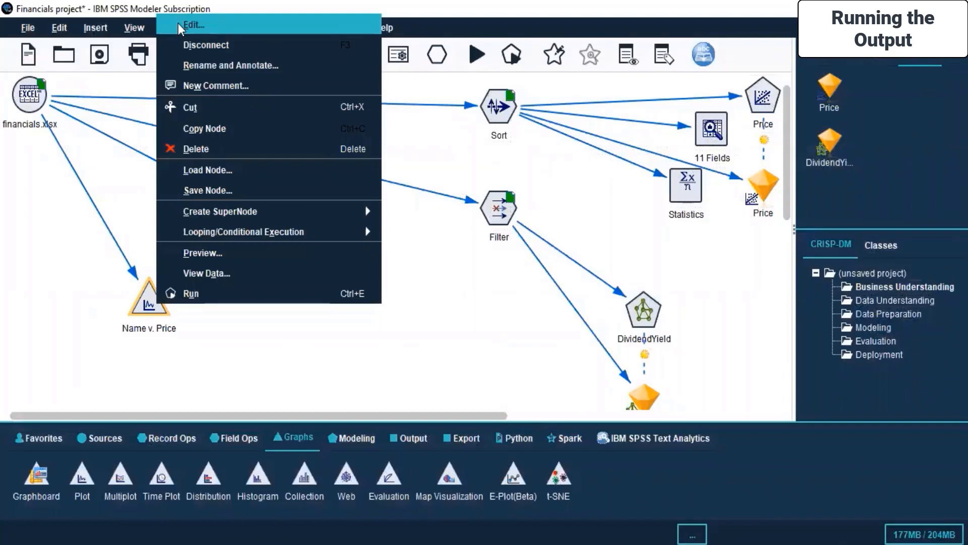
click(178, 24)
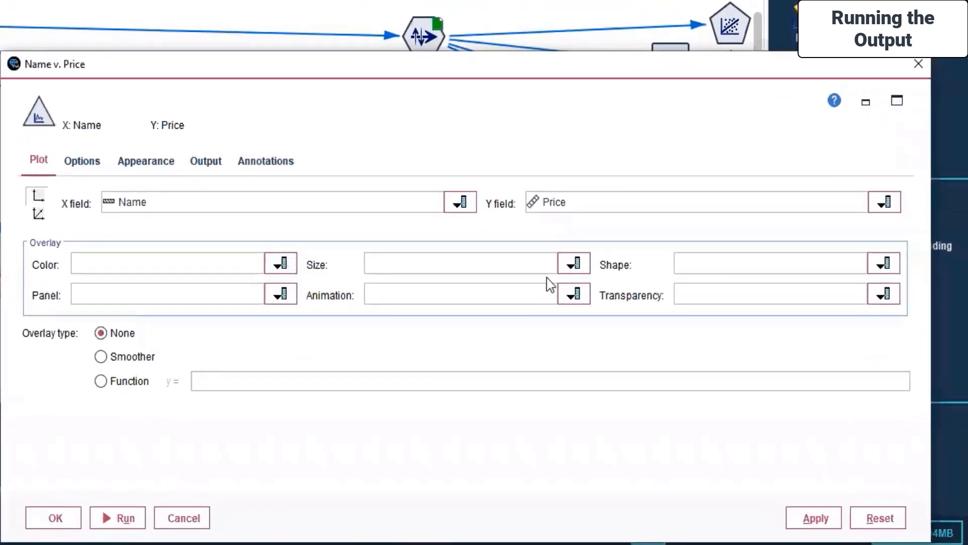
click(574, 264)
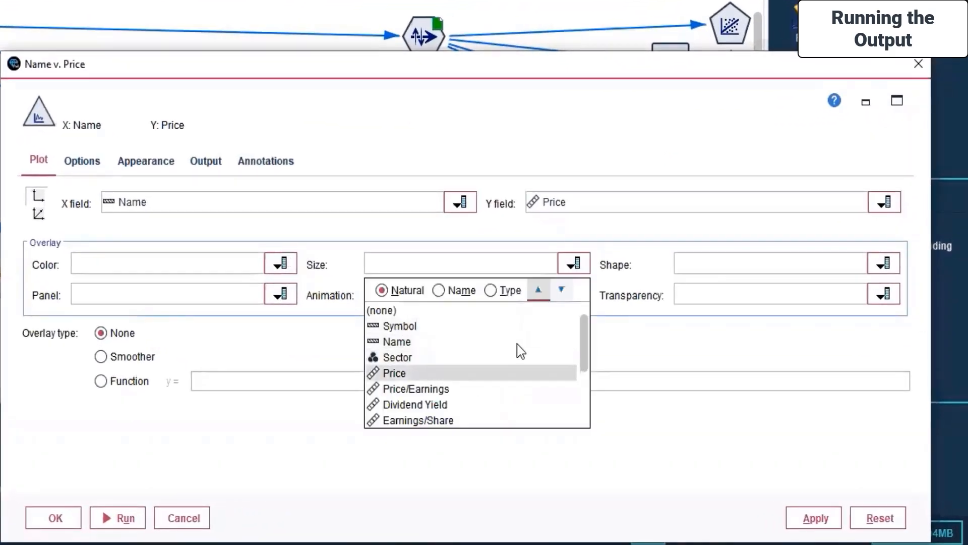
click(574, 263)
click(80, 162)
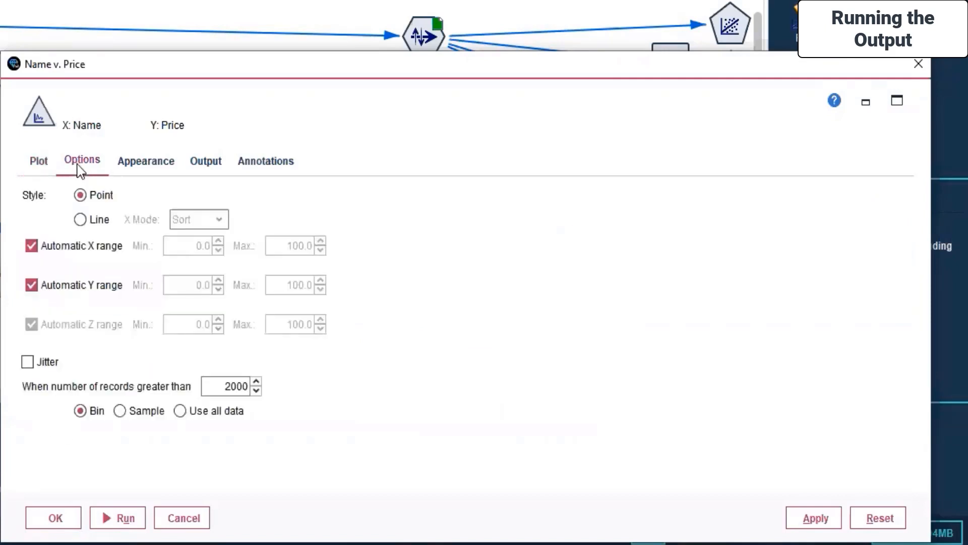
click(97, 222)
click(218, 225)
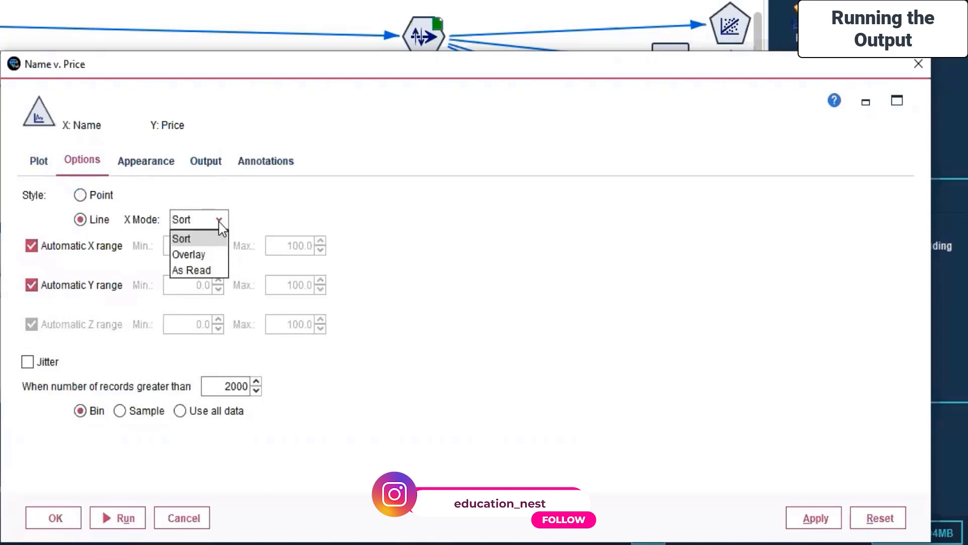
click(220, 222)
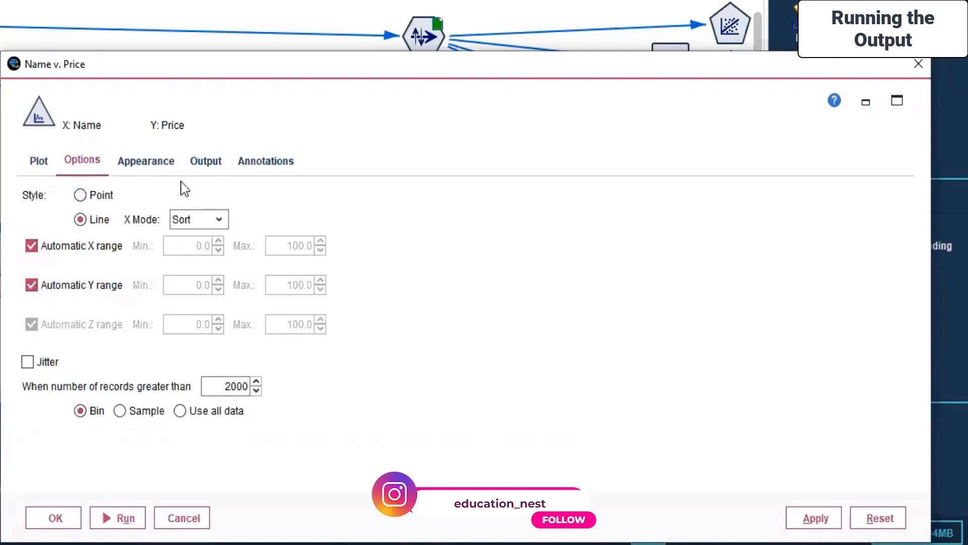
- Review the plot node's appearance, output and annotation settings, and accept the node's changes
click(141, 165)
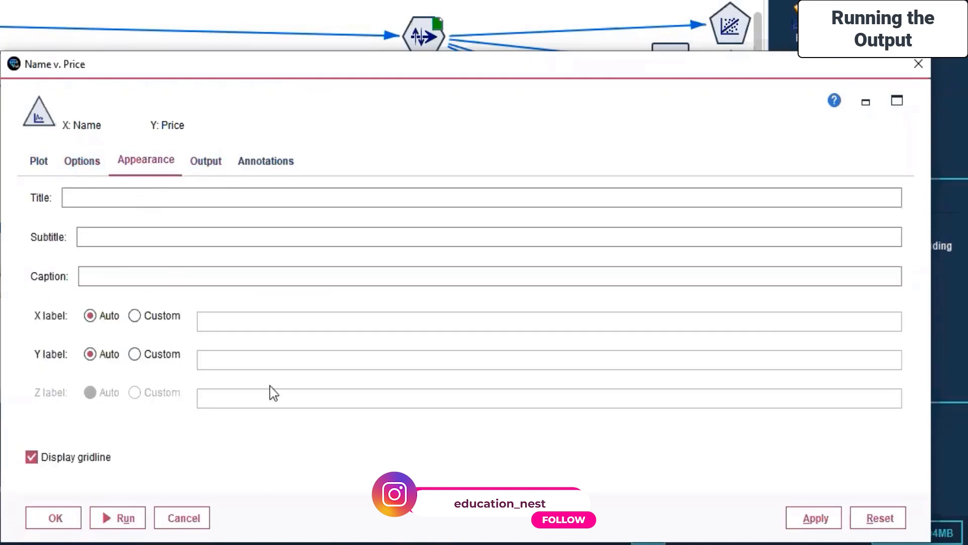
click(205, 162)
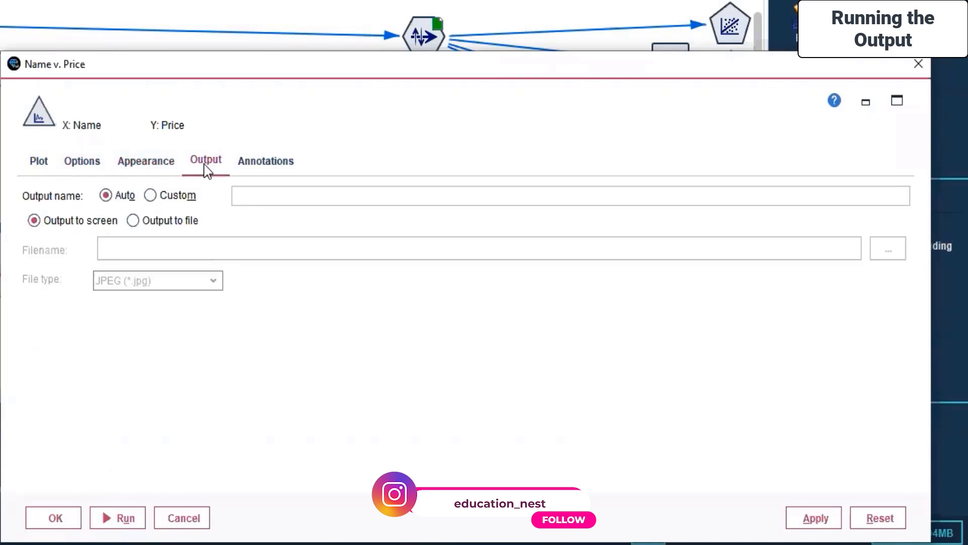
click(260, 163)
click(137, 164)
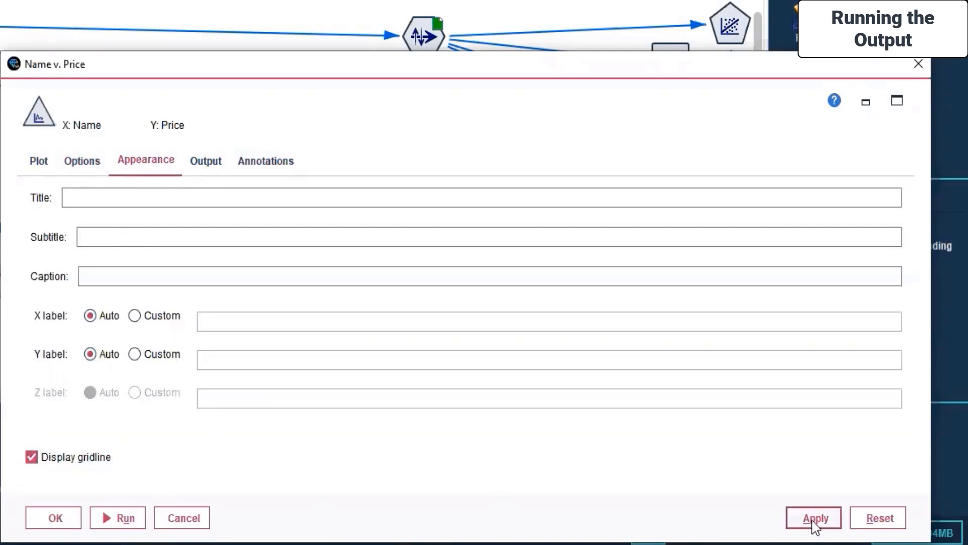
click(51, 515)
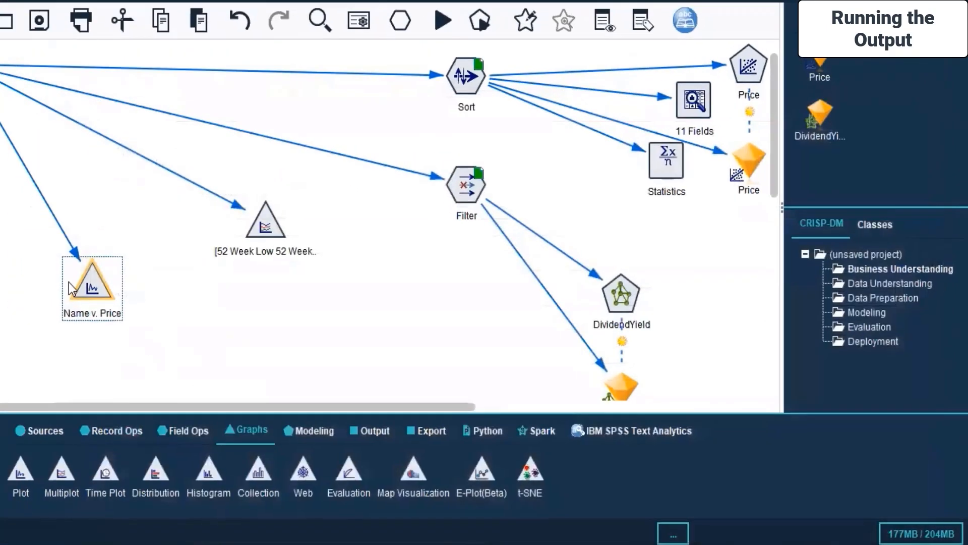
- Run the Name v. Price plot node again, view the resulting line graph maximized, and return to the stream
right_click(69, 282)
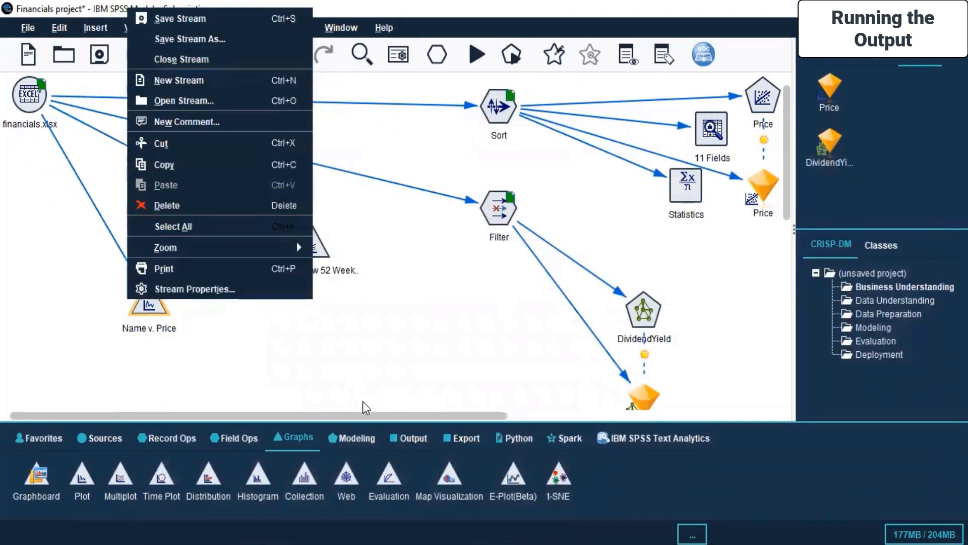
click(152, 304)
scroll(153, 297, down, 1)
right_click(153, 277)
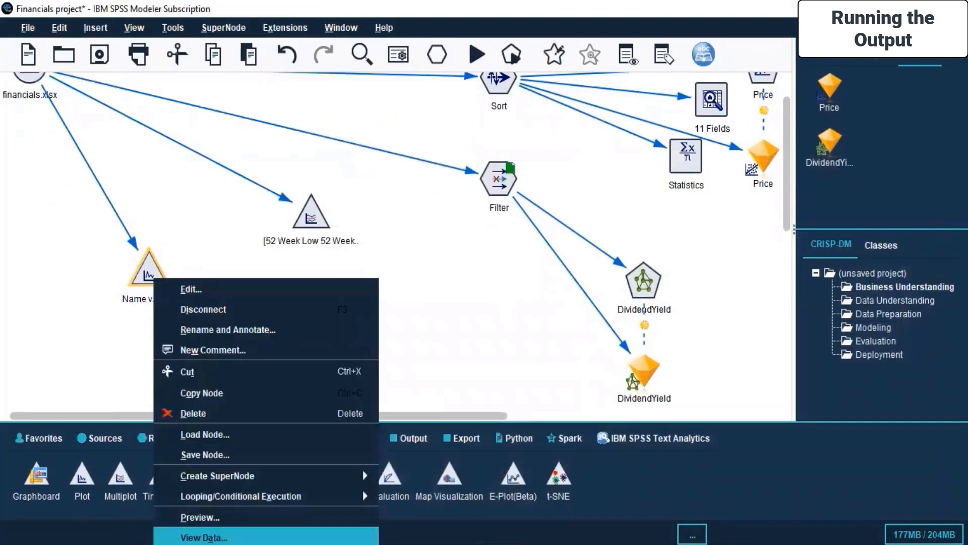
click(172, 535)
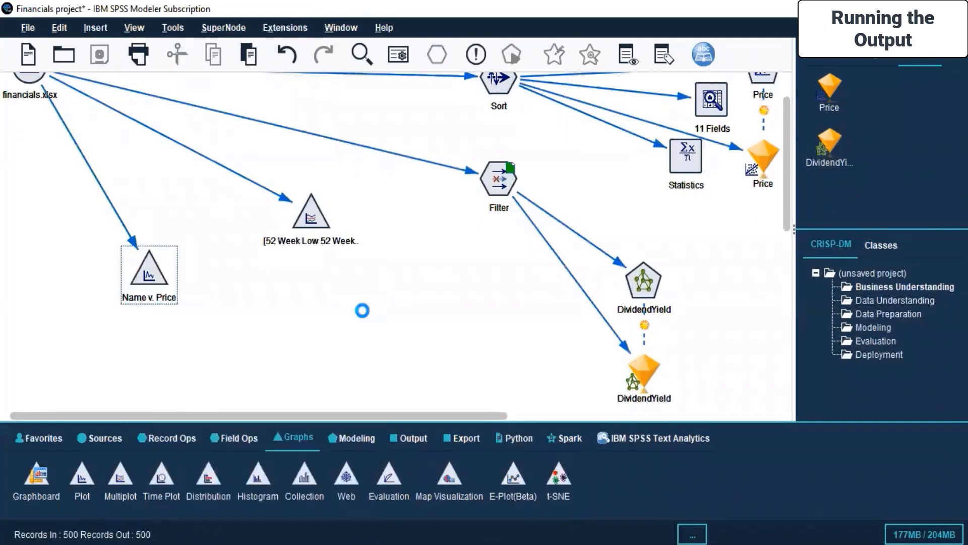
drag(134, 10, 403, 63)
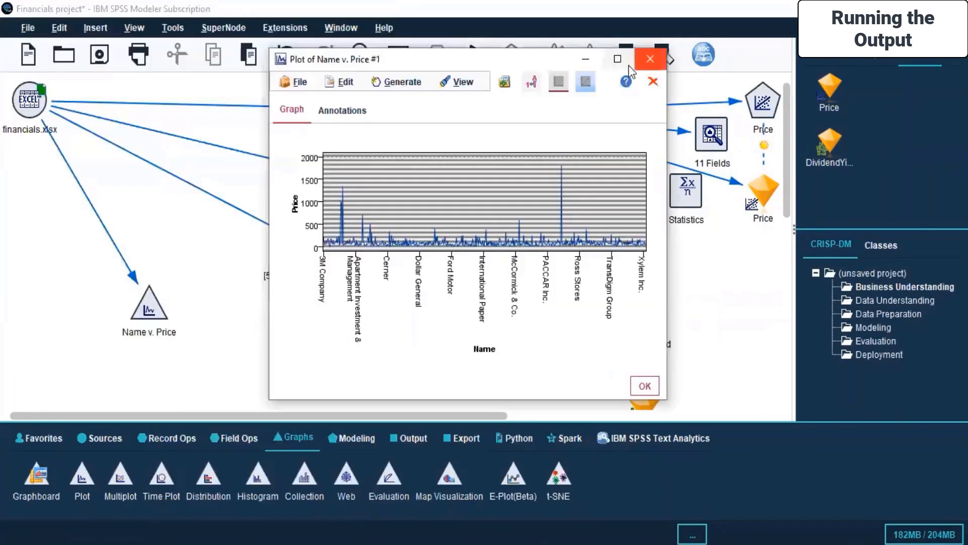
click(618, 59)
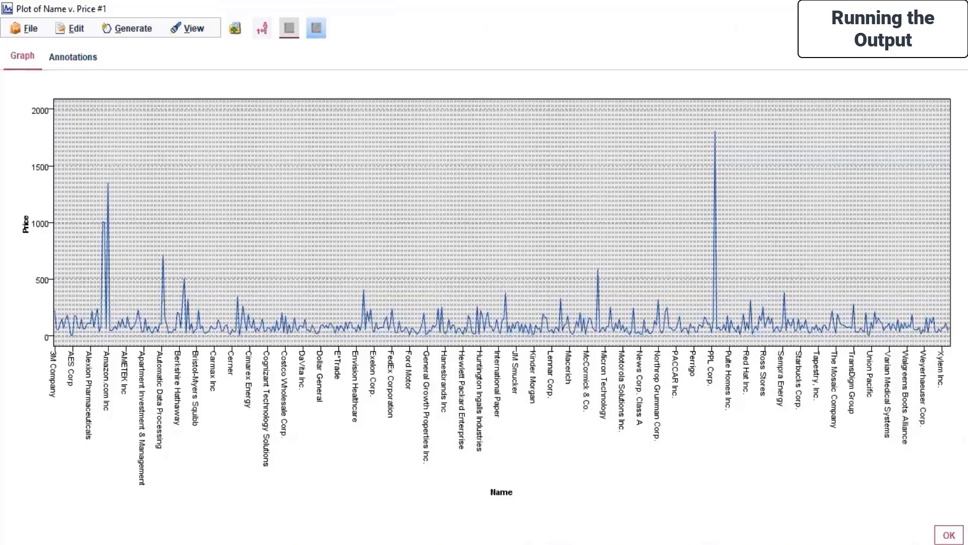
click(429, 482)
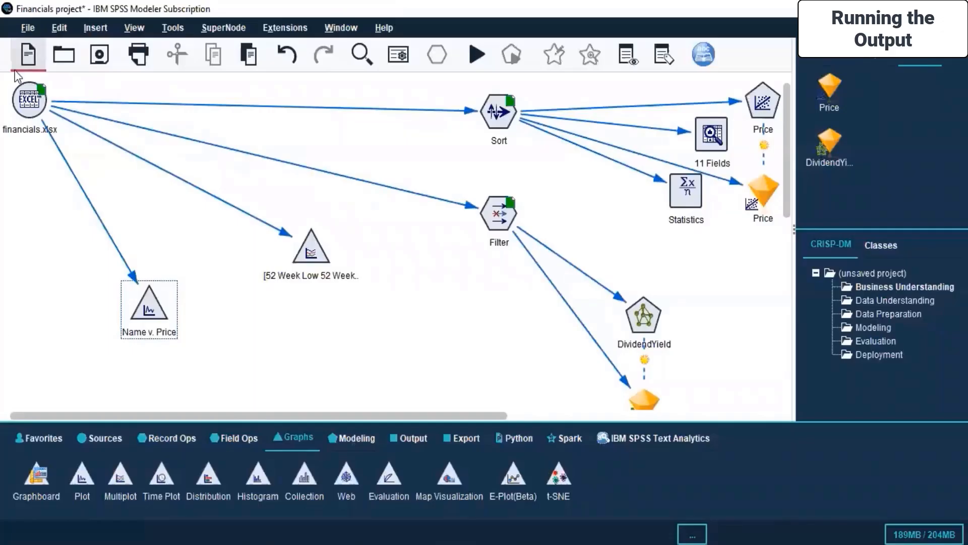
- Open the financials.xlsx source node's settings and review its data import, field filter and type settings
click(21, 106)
right_click(21, 106)
click(37, 115)
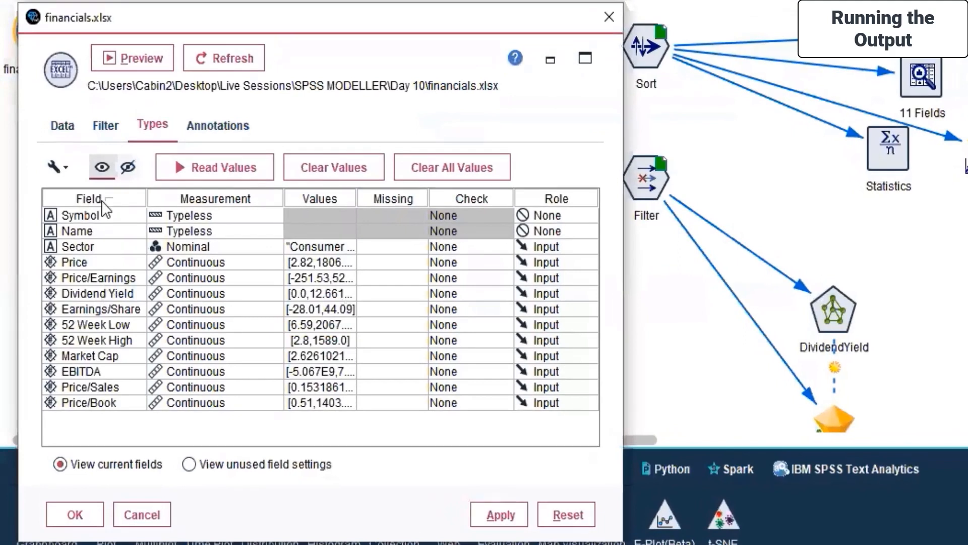
click(67, 133)
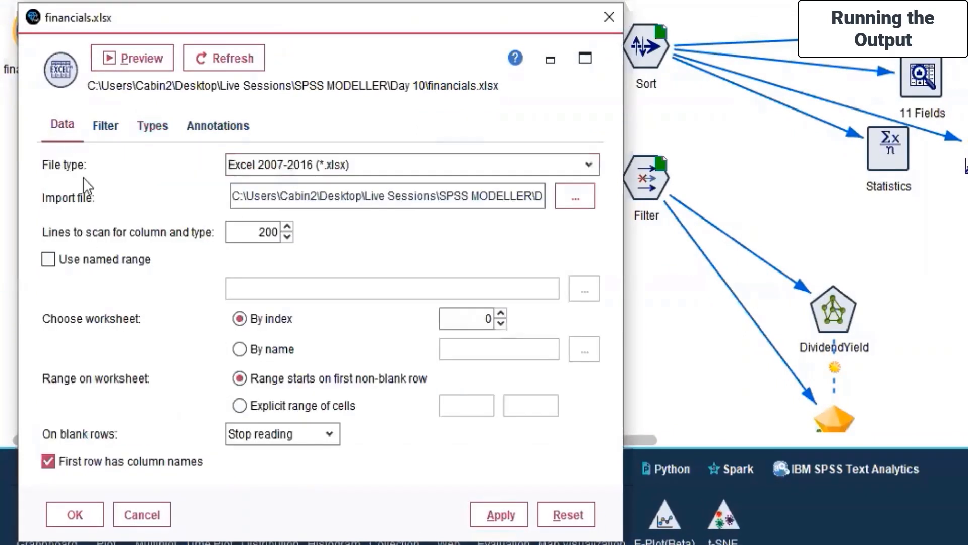
click(105, 127)
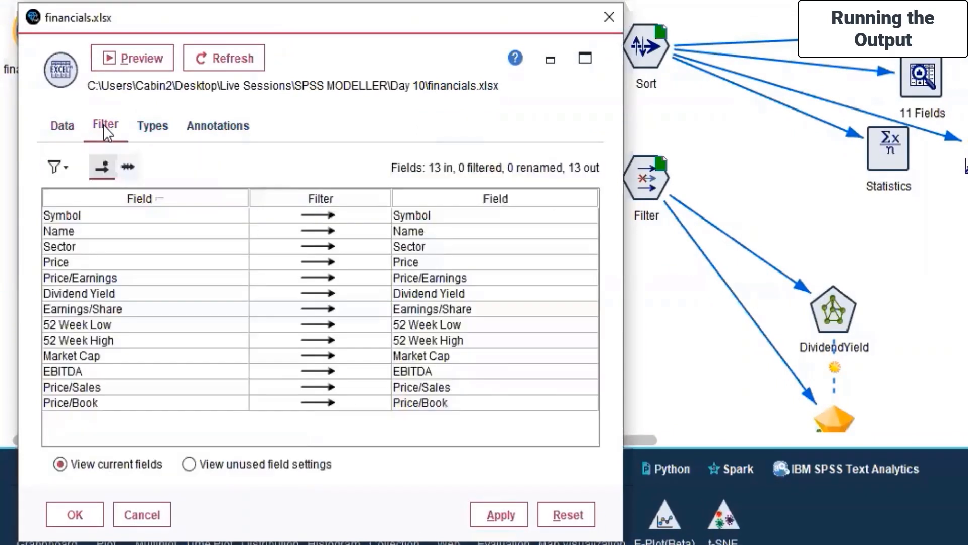
click(156, 134)
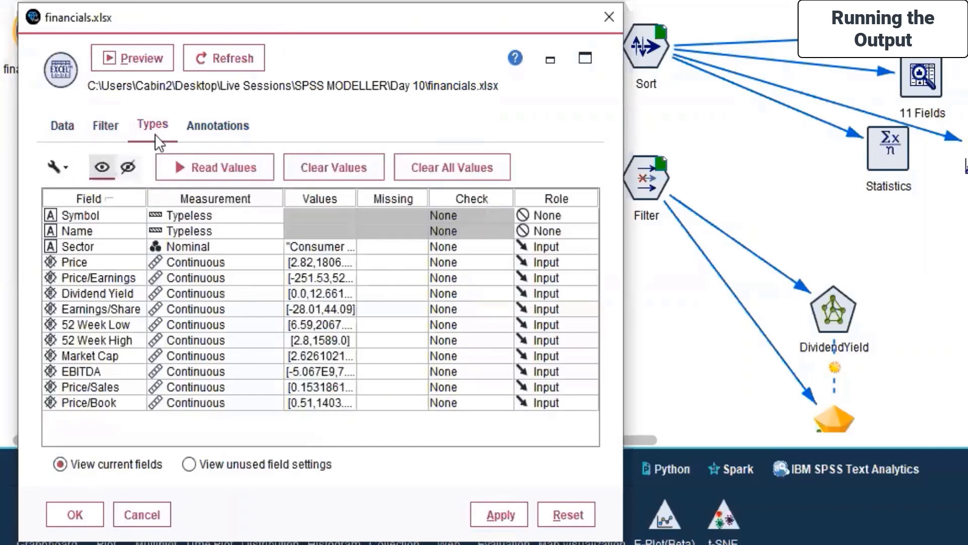
- Inspect the Name field's value and measurement settings without editing them, and close the source node's settings
click(84, 229)
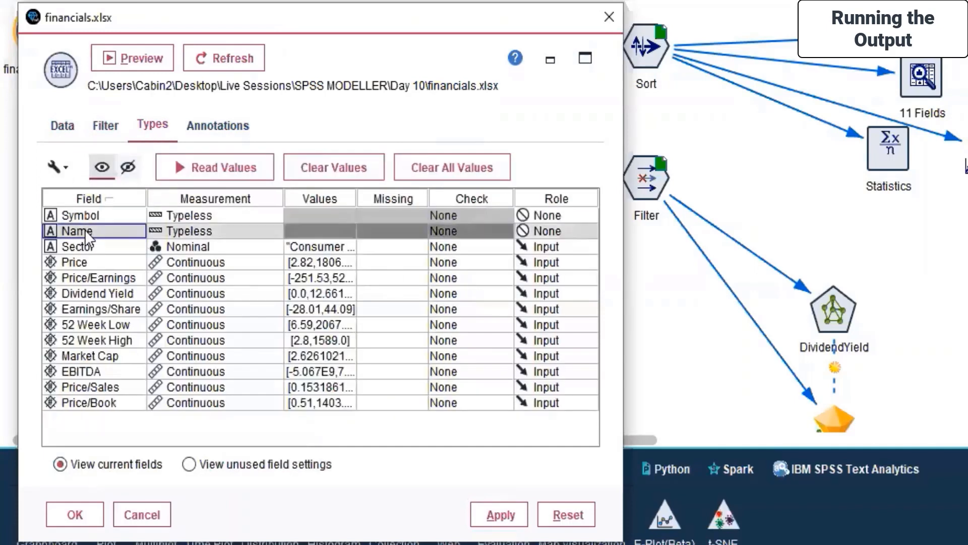
right_click(84, 229)
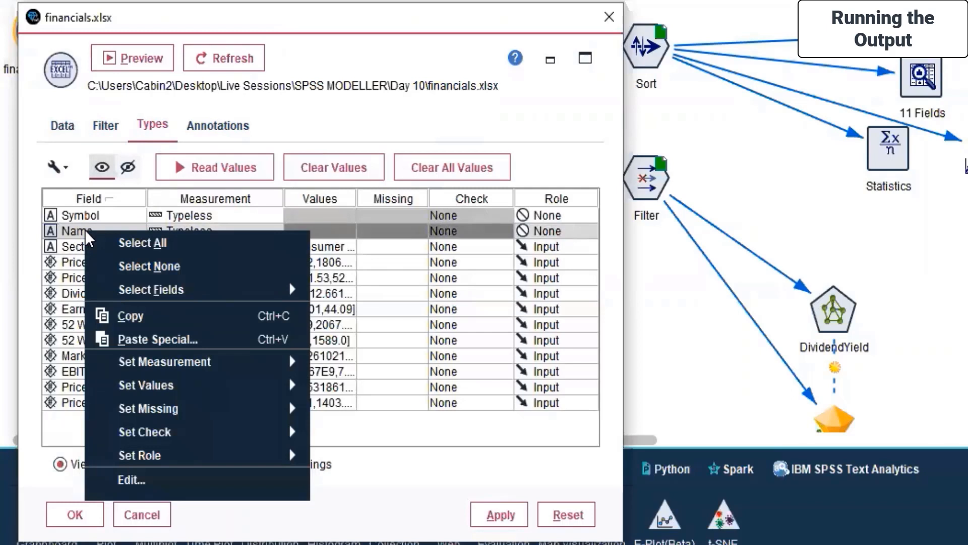
click(131, 480)
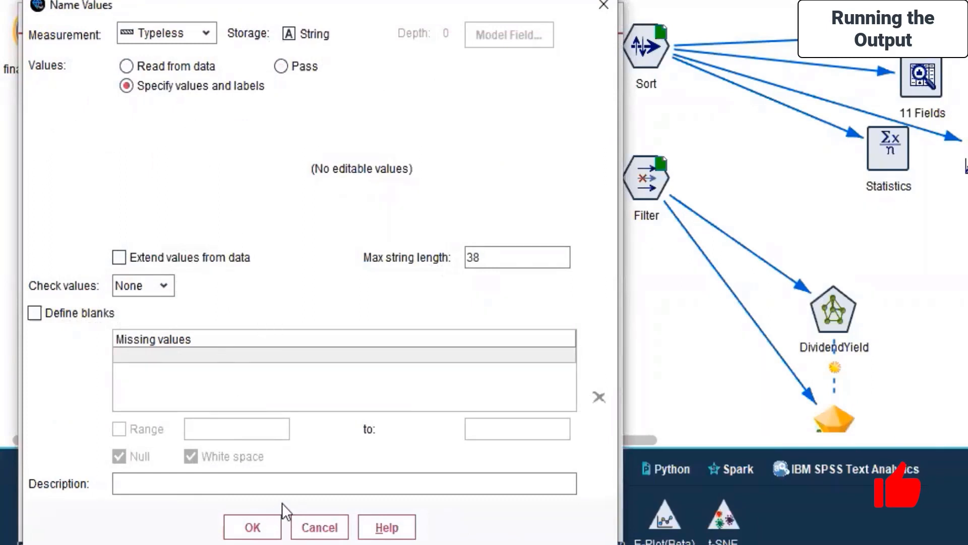
click(338, 527)
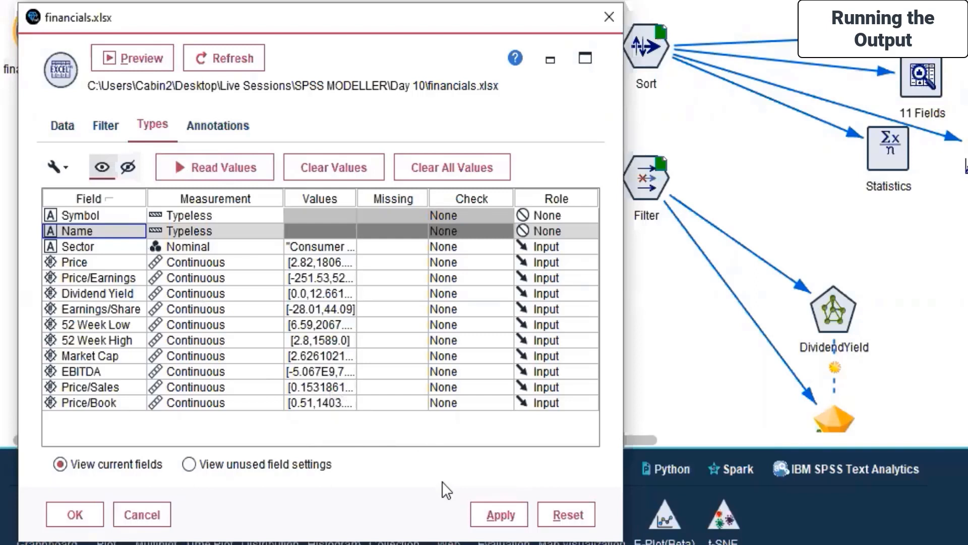
click(501, 517)
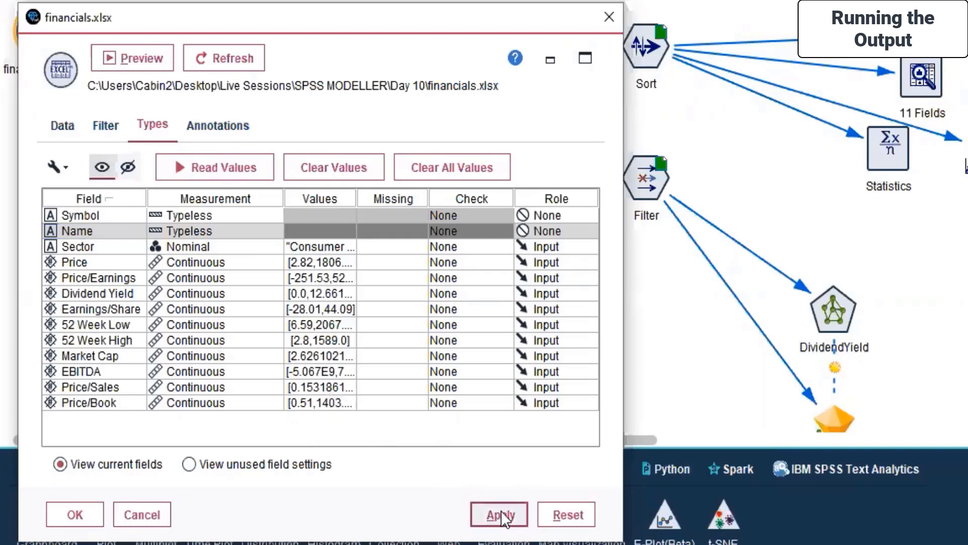
click(139, 513)
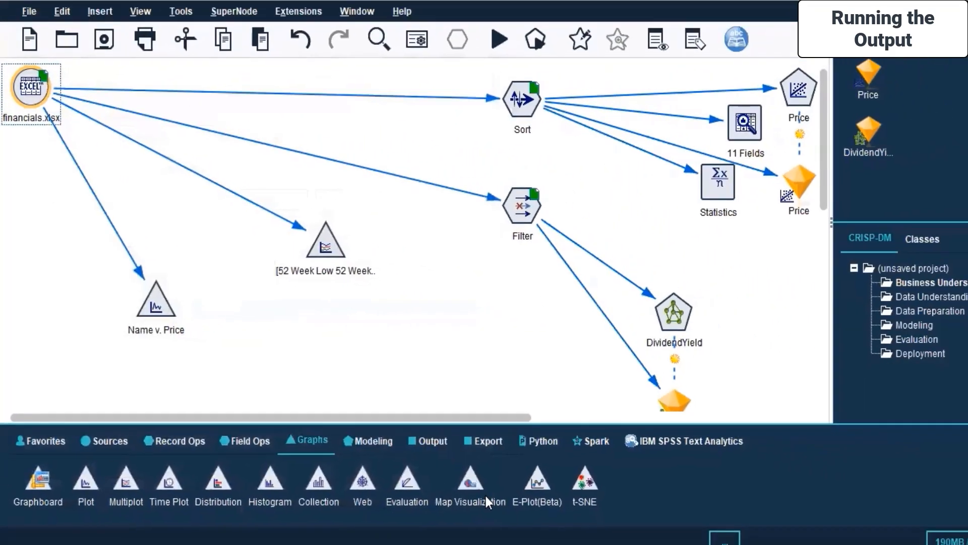
- Display the list of generated outputs in place of the models
click(502, 543)
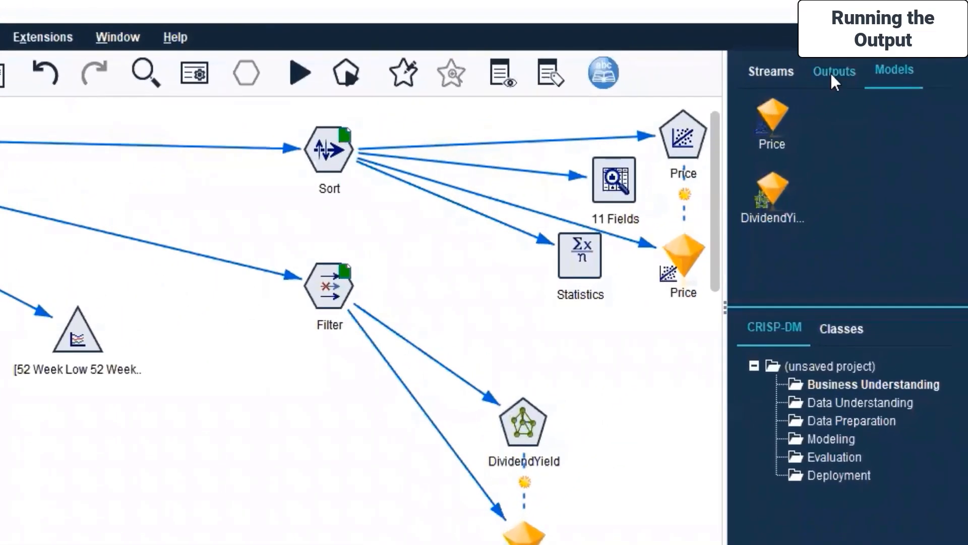
click(864, 51)
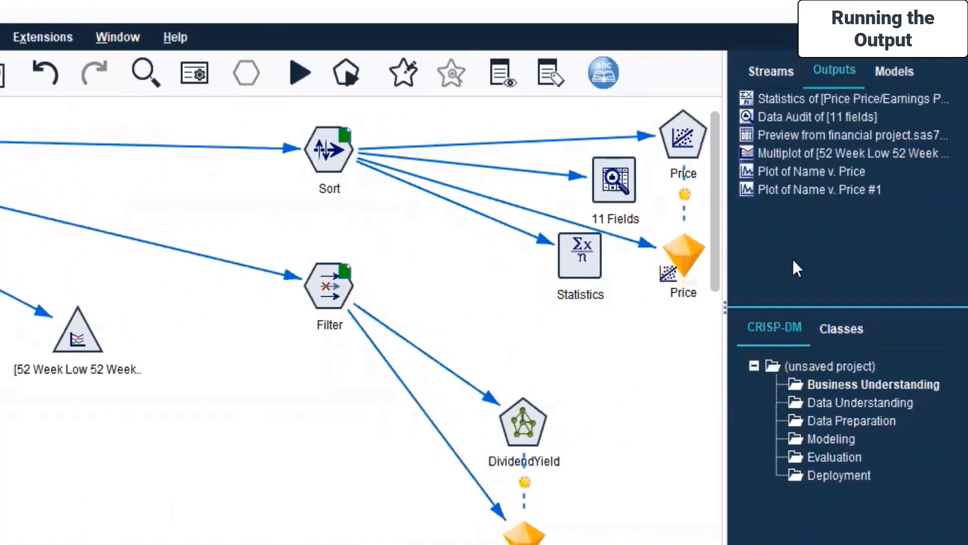
click(800, 165)
right_click(800, 165)
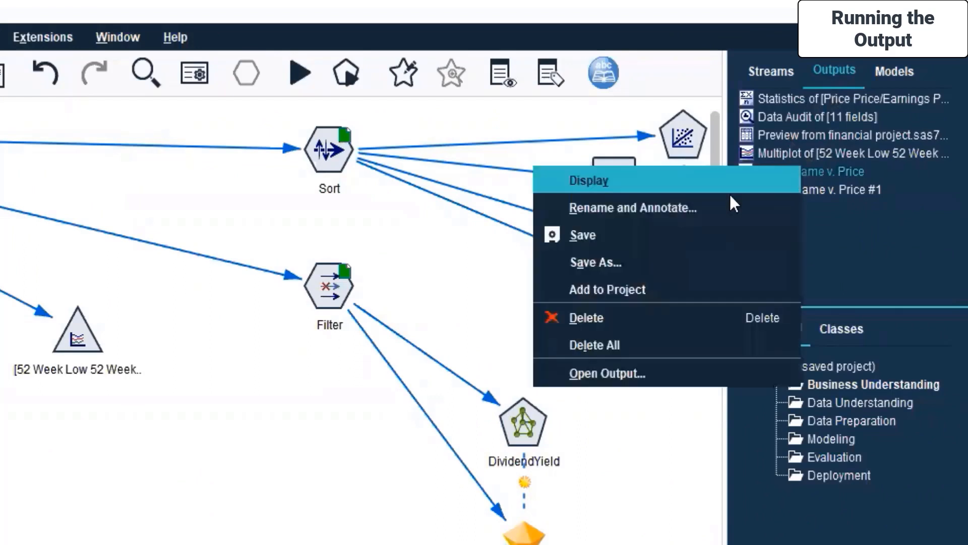
click(647, 318)
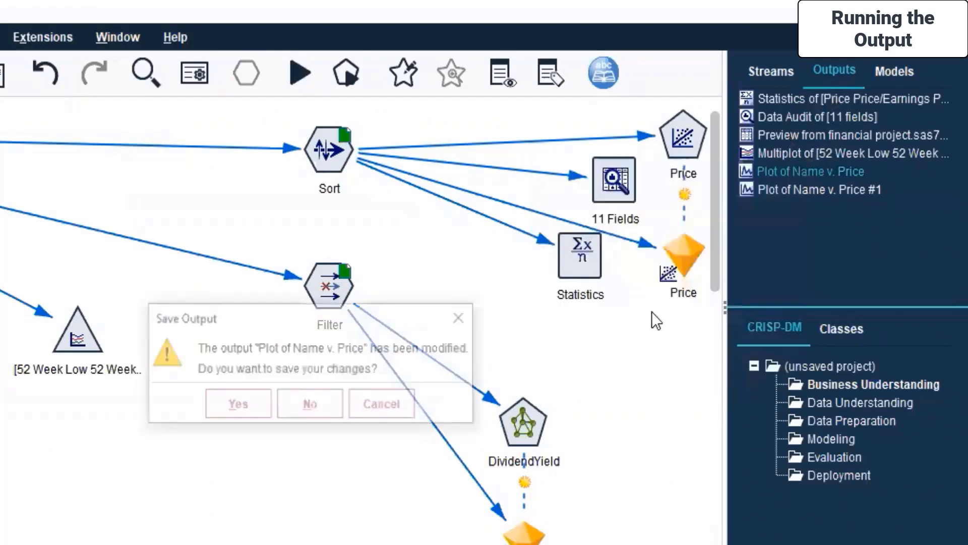
click(250, 401)
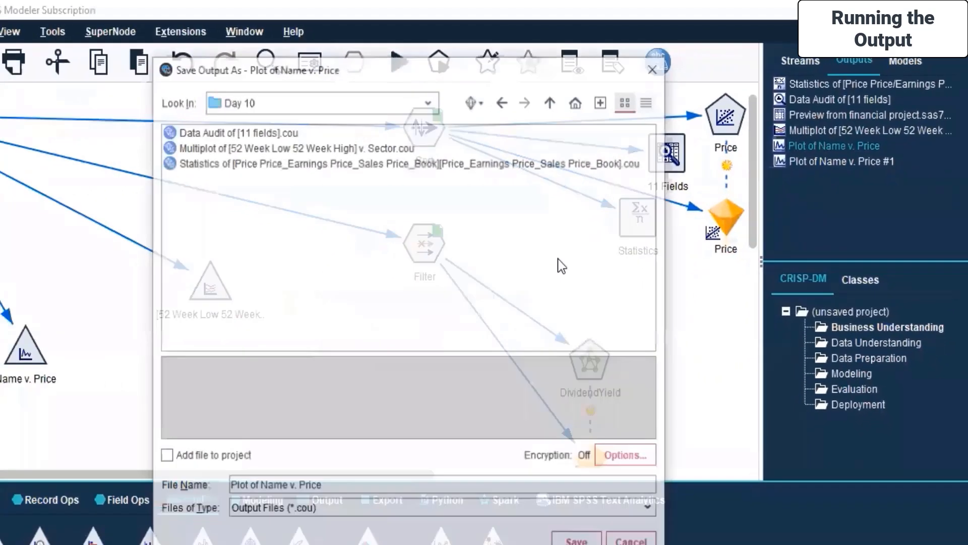
click(646, 524)
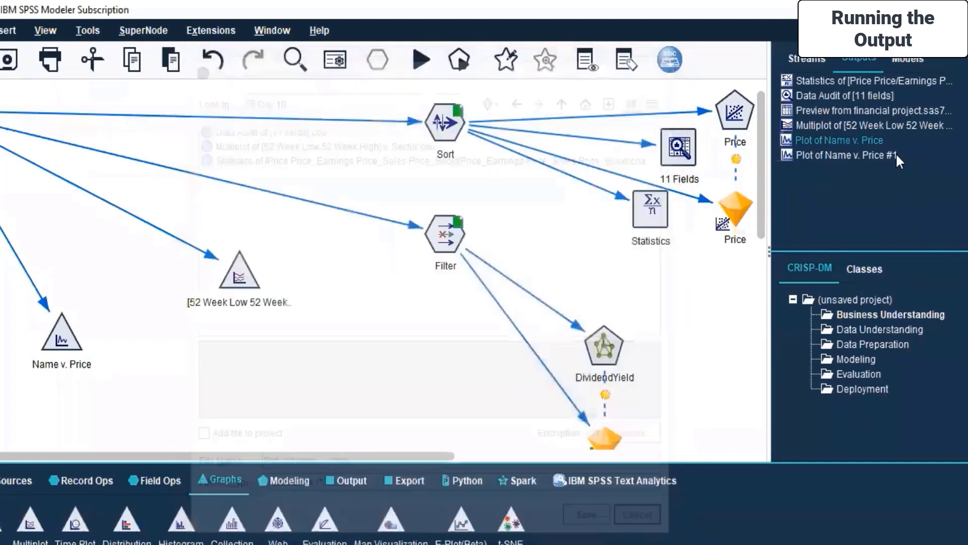
- Delete the older Plot of Name v. Price output without saving it
right_click(867, 139)
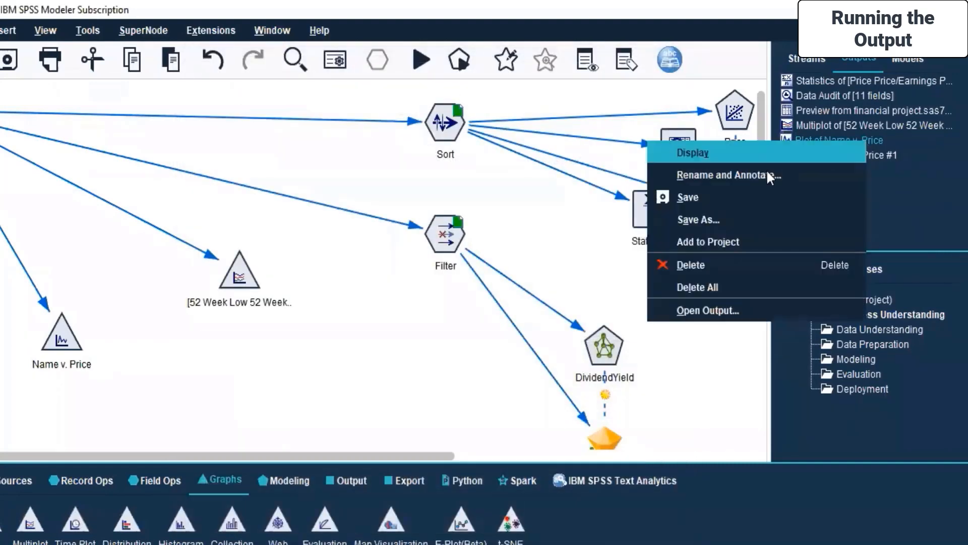
click(710, 265)
click(413, 333)
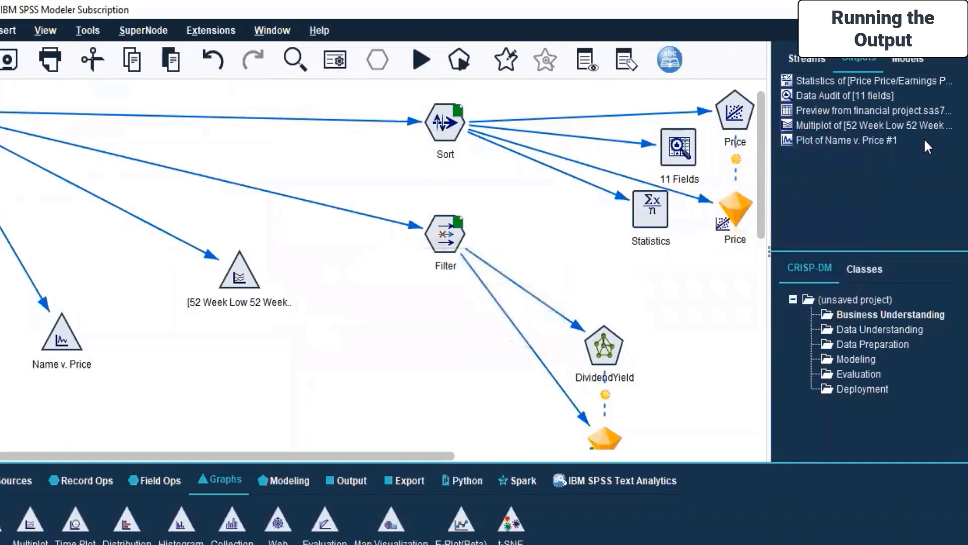
- Open the Plot of Name v. Price #1 output and save it in the Day 10 folder as "Plot of Name v. Price"
double_click(883, 139)
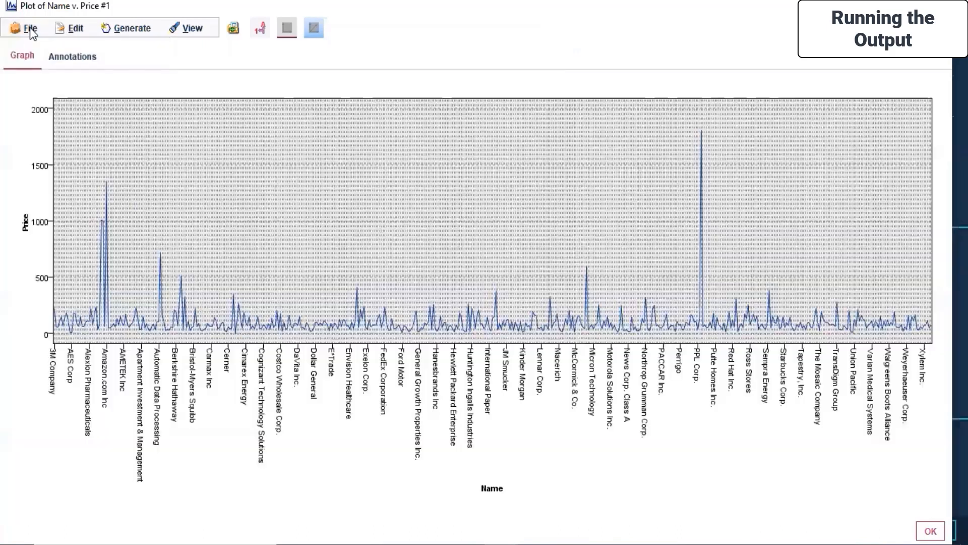
click(29, 28)
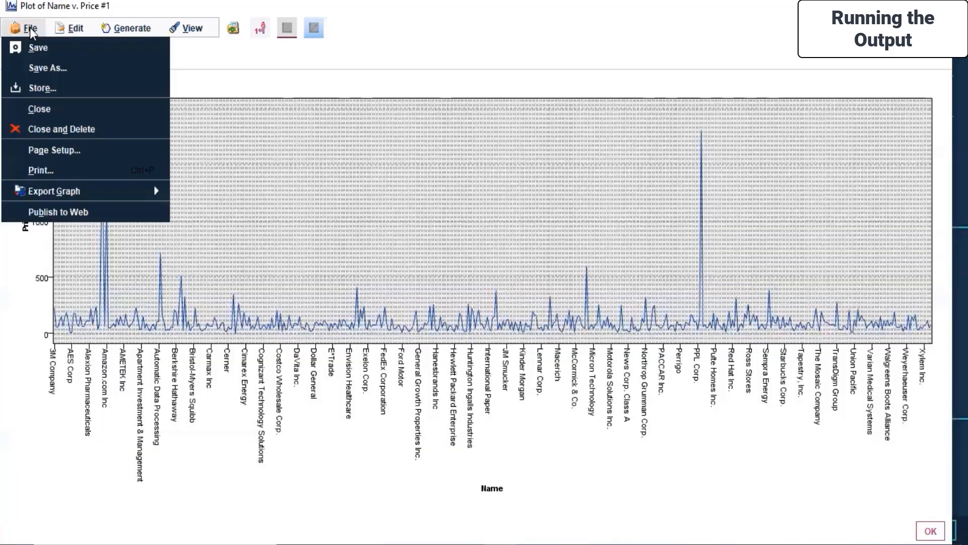
click(41, 71)
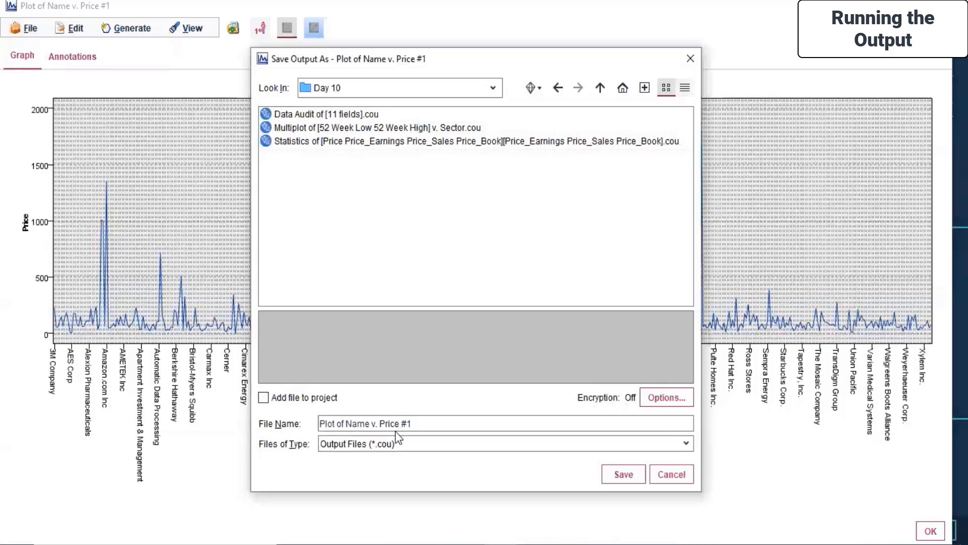
click(438, 419)
key(BackSpace)
key(BackSpace)
key(BackSpace)
click(635, 480)
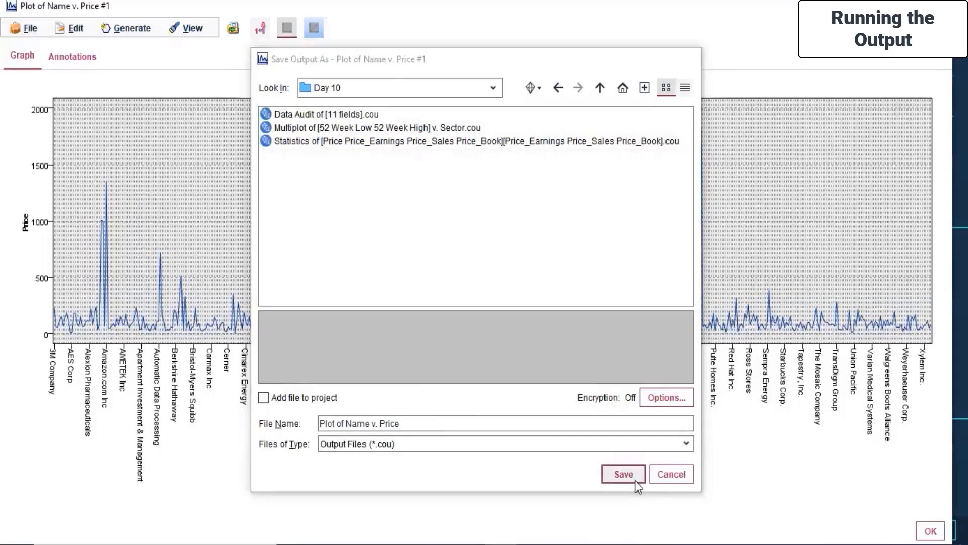